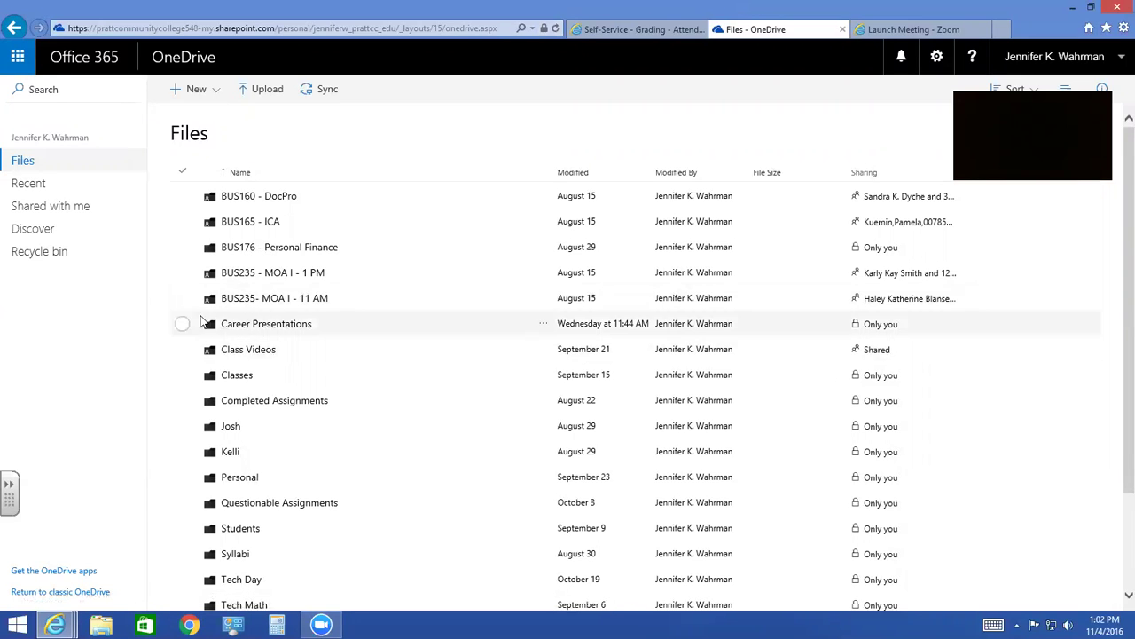
- Open AL1-C1-Griffin.accdb from the AL1C1 subfolder of Access inside the BUS235 - MOA I - 1 PM folder
{"action": "left_click", "coordinate": [276, 278]}
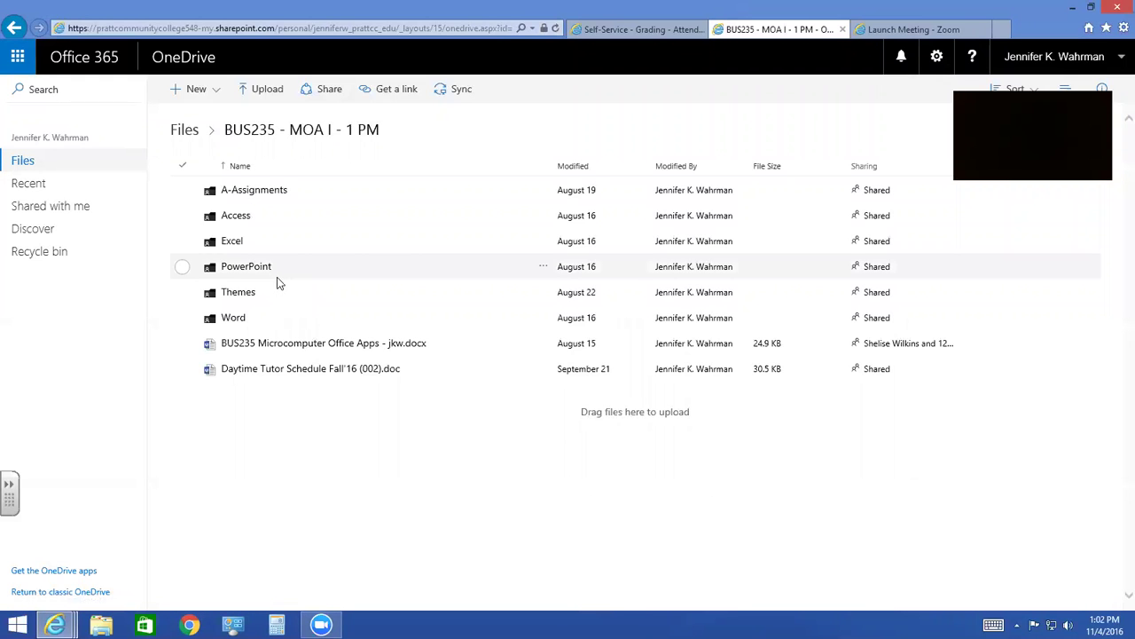
{"action": "left_click", "coordinate": [236, 215]}
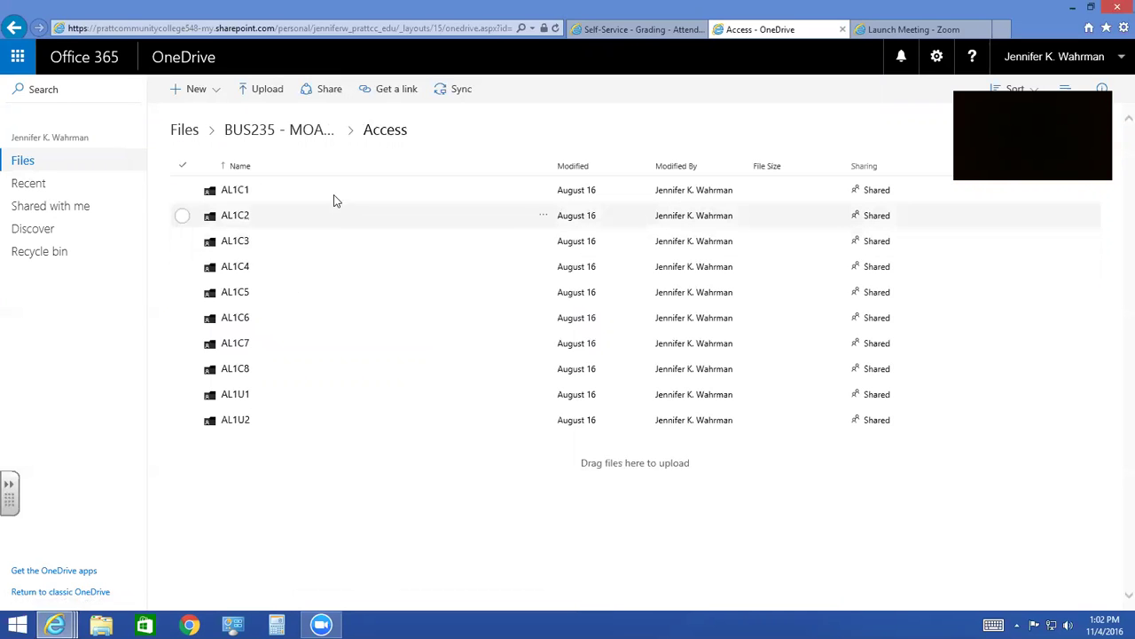
{"action": "left_click", "coordinate": [242, 196]}
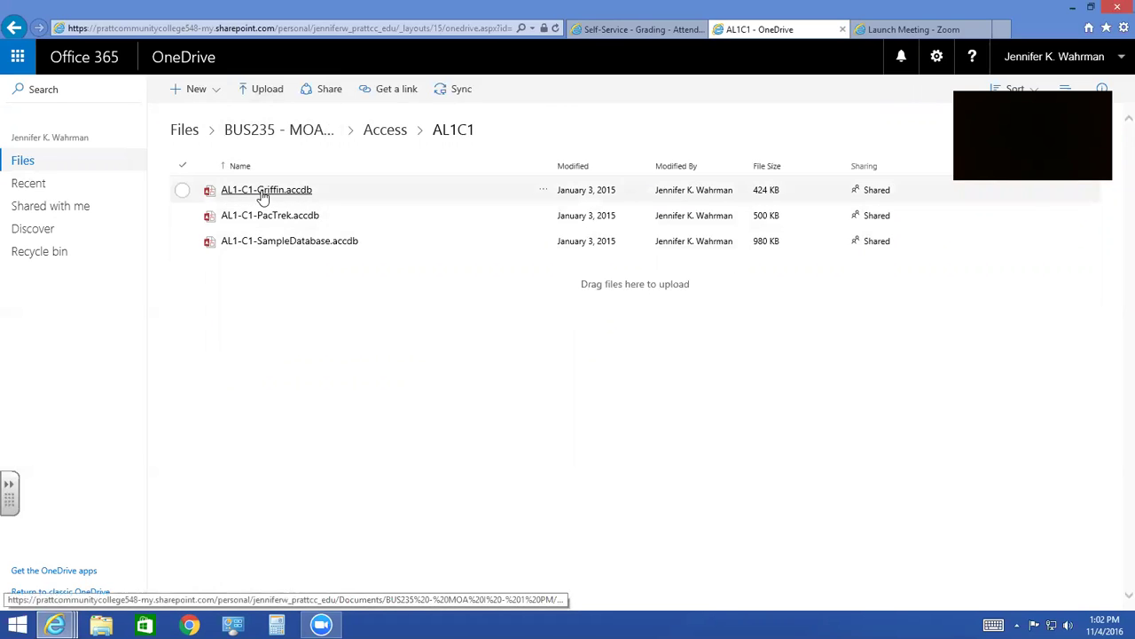
{"action": "left_click", "coordinate": [262, 191]}
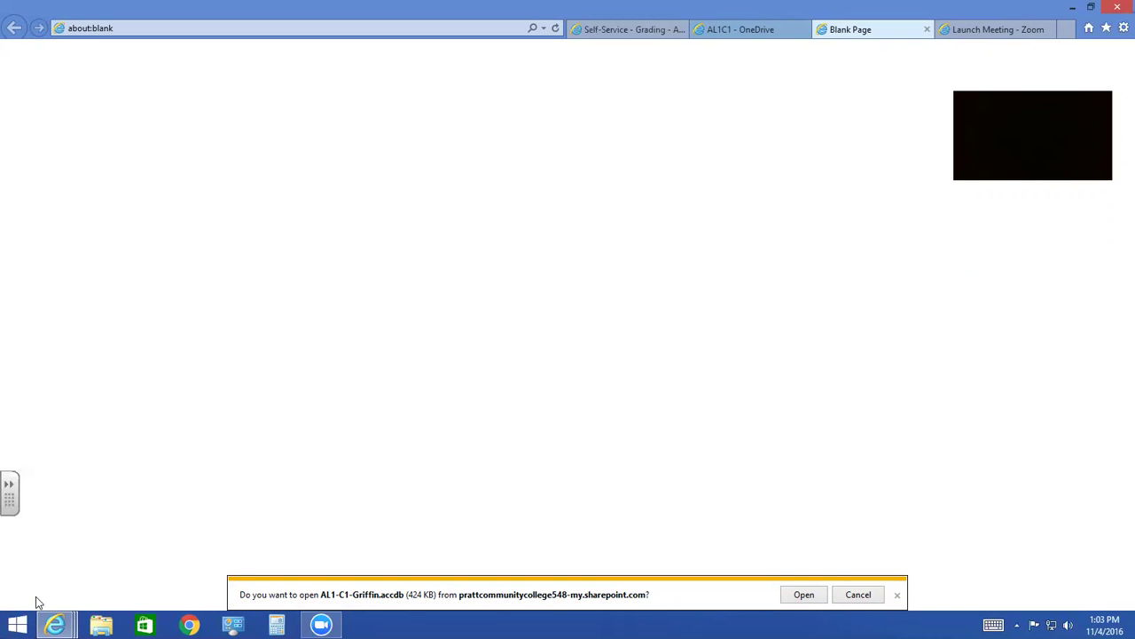
{"action": "left_click", "coordinate": [803, 595]}
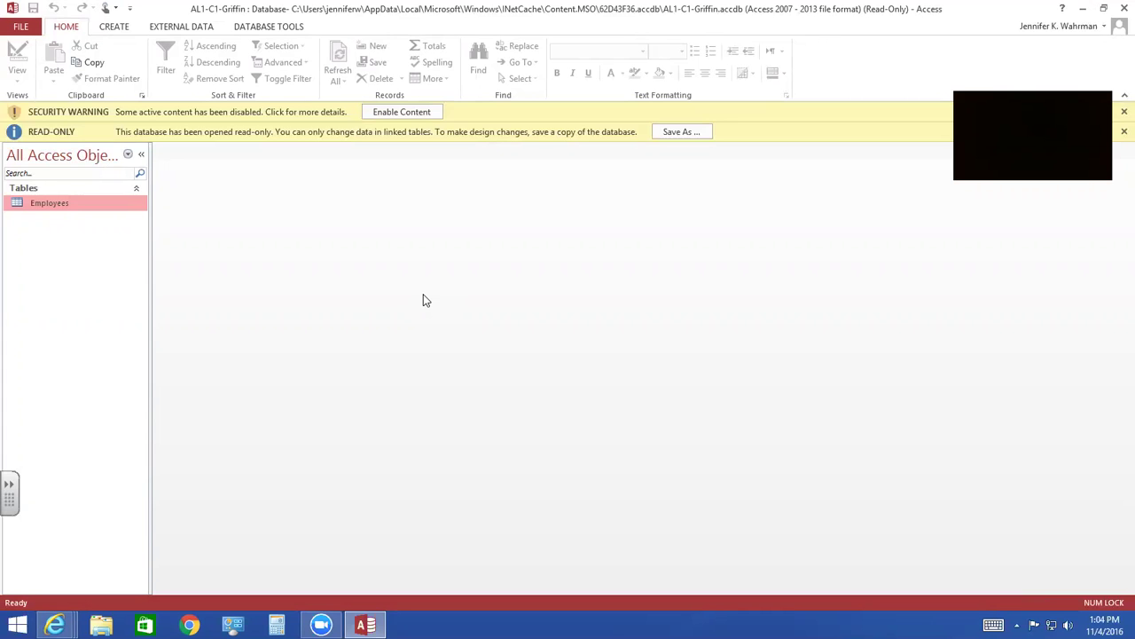
{"action": "left_click", "coordinate": [16, 27]}
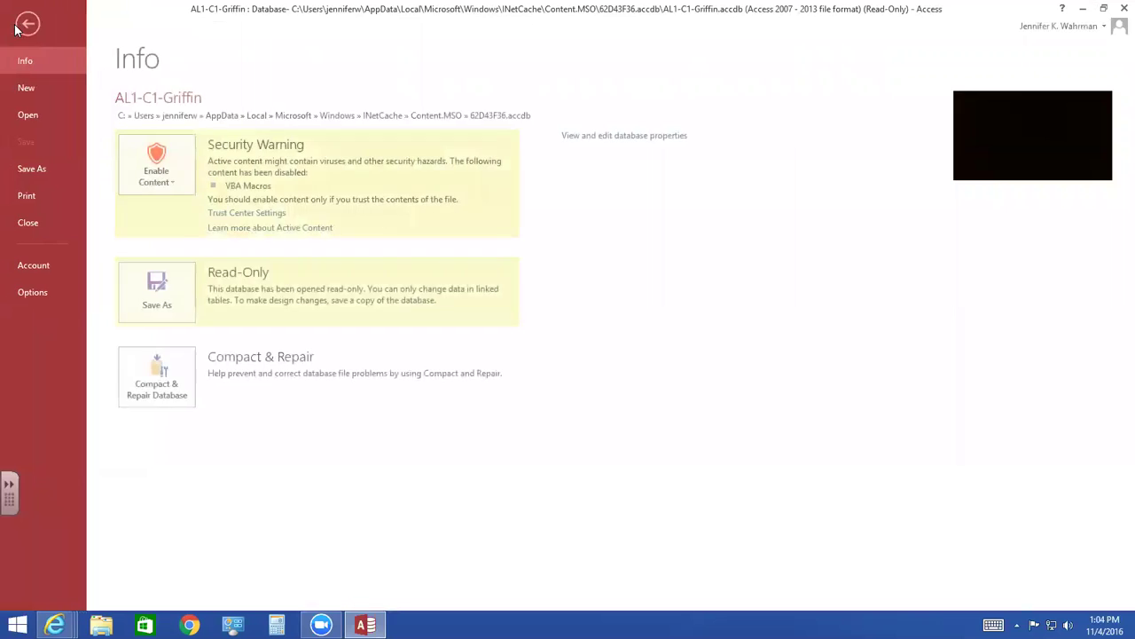
{"action": "left_click", "coordinate": [42, 167]}
{"action": "left_click", "coordinate": [635, 285]}
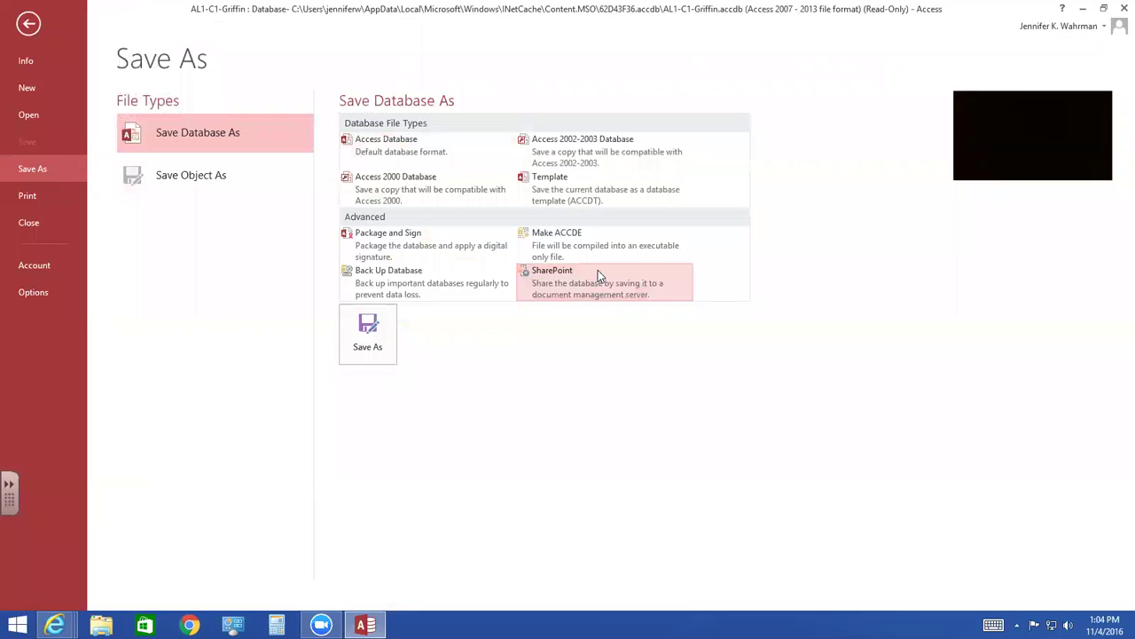
{"action": "left_click", "coordinate": [378, 345]}
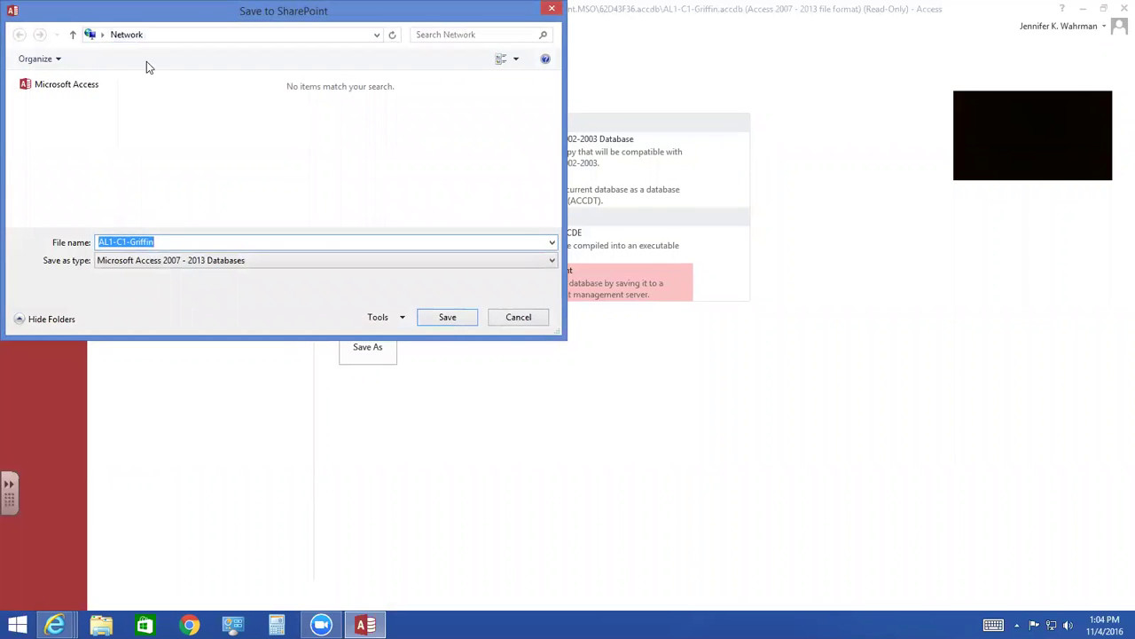
{"action": "left_click", "coordinate": [505, 319]}
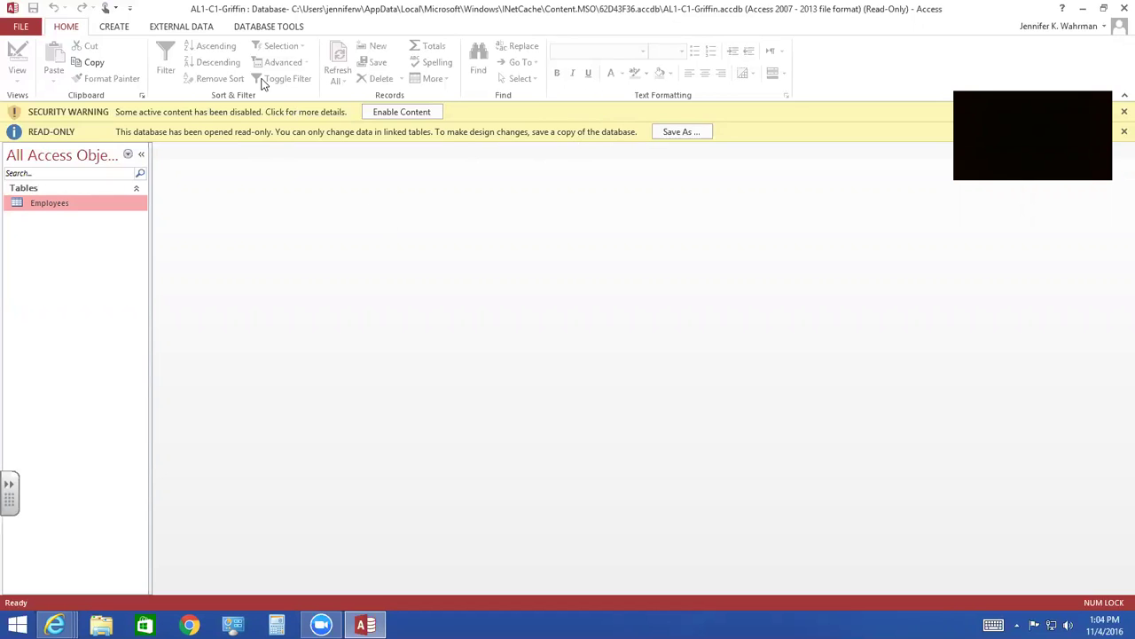
- Save the database to the Desktop in Access Database format as AL1-C1-Griffin, and enable its content
{"action": "left_click", "coordinate": [26, 26]}
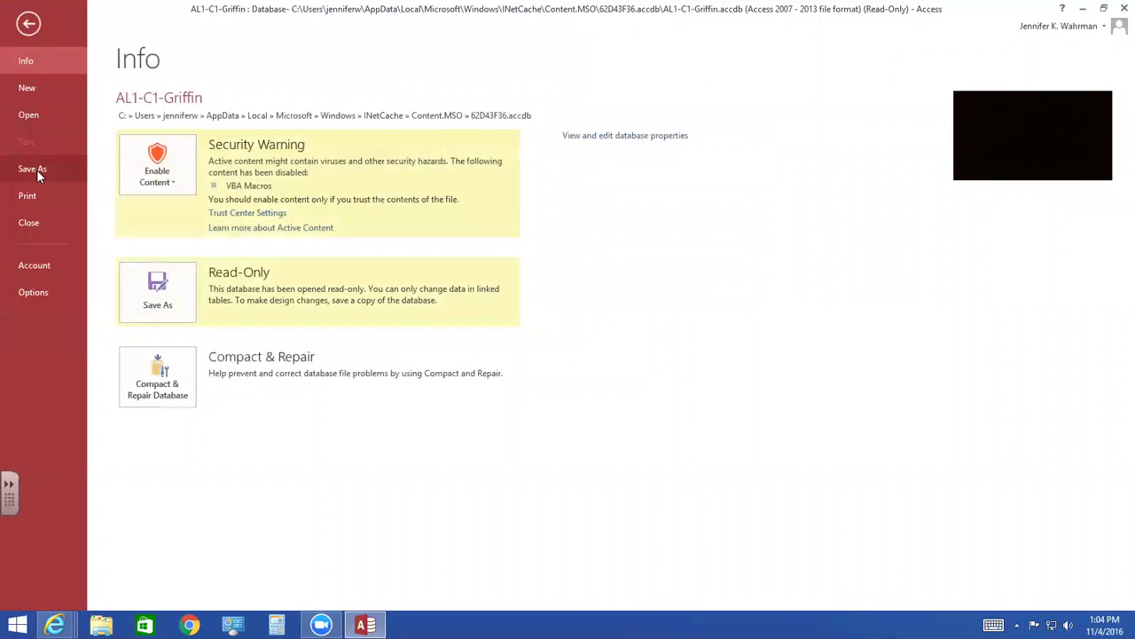
{"action": "left_click", "coordinate": [37, 171]}
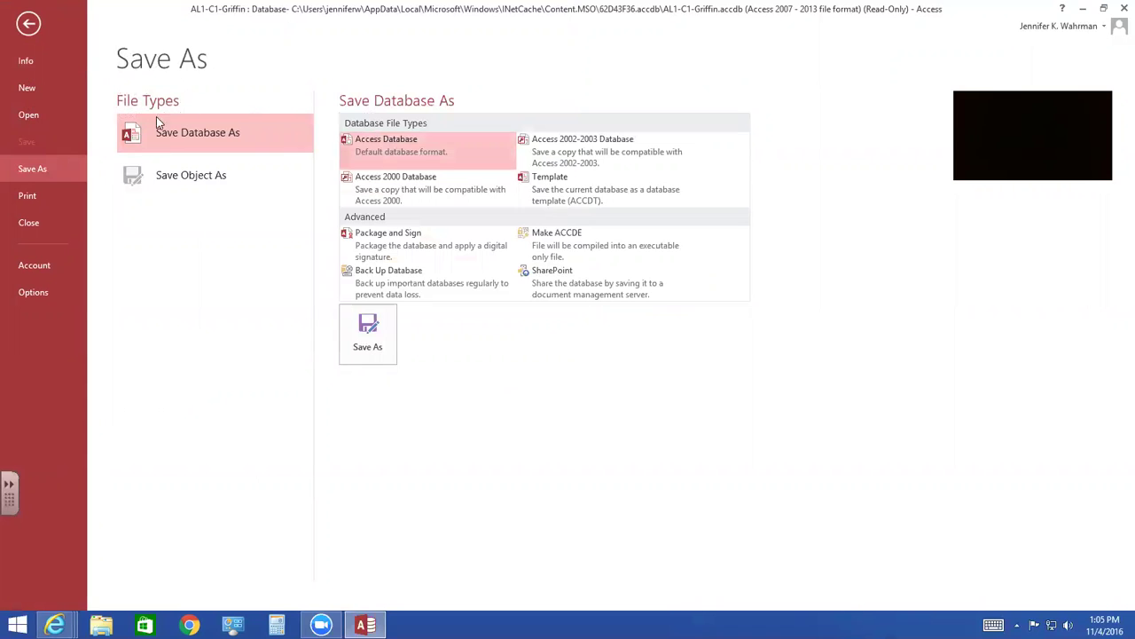
{"action": "left_click", "coordinate": [366, 343]}
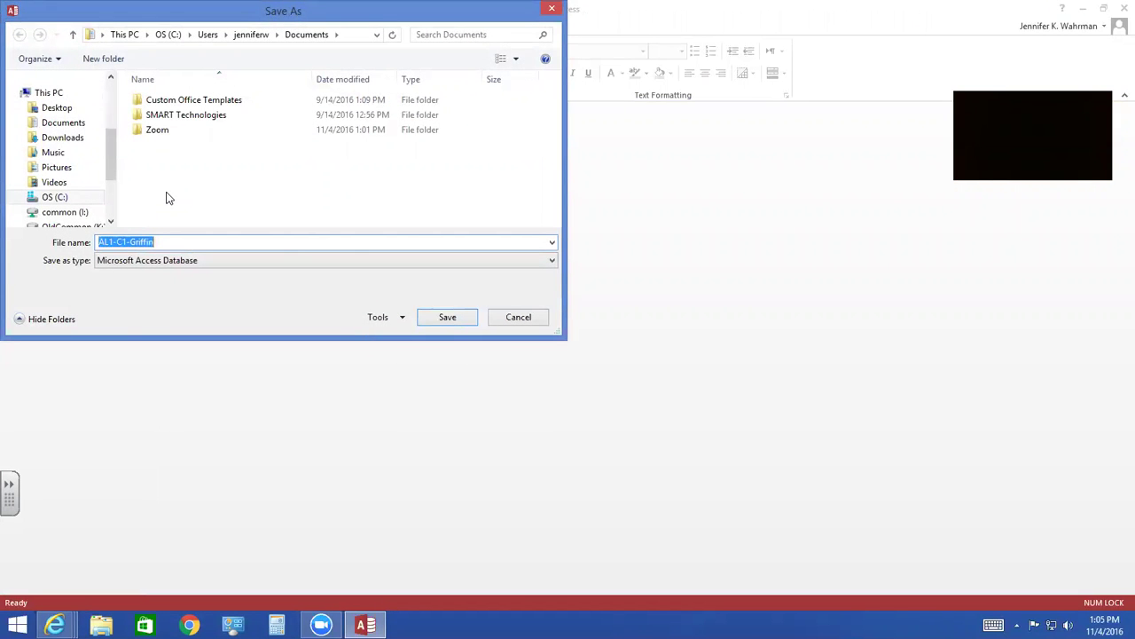
{"action": "left_click_drag", "start_coordinate": [109, 159], "coordinate": [122, 96]}
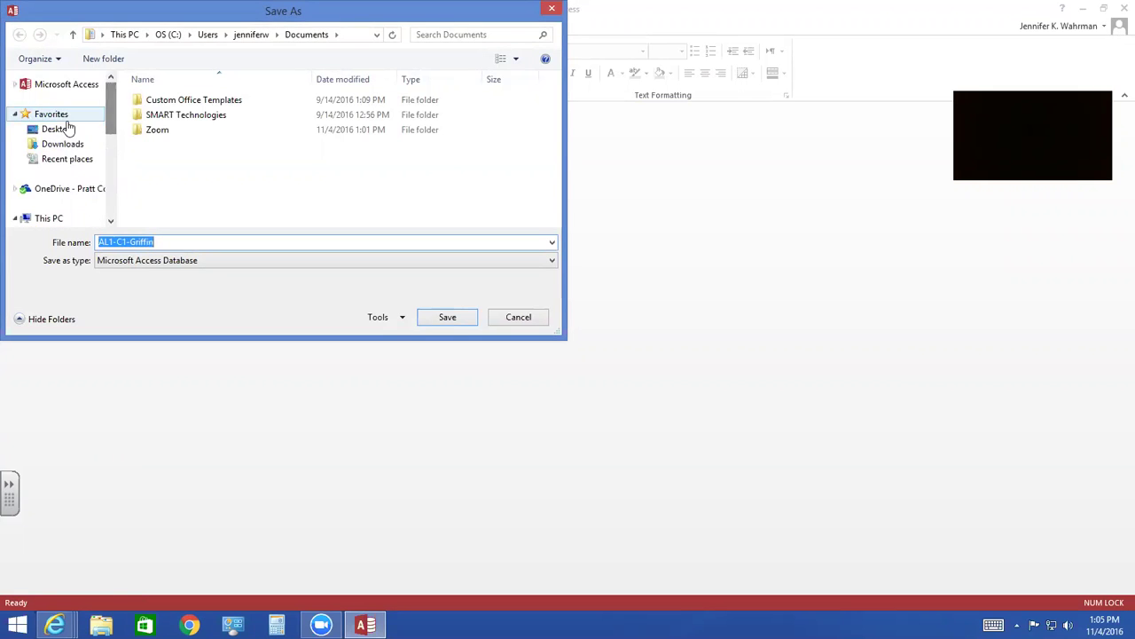
{"action": "left_click", "coordinate": [64, 129]}
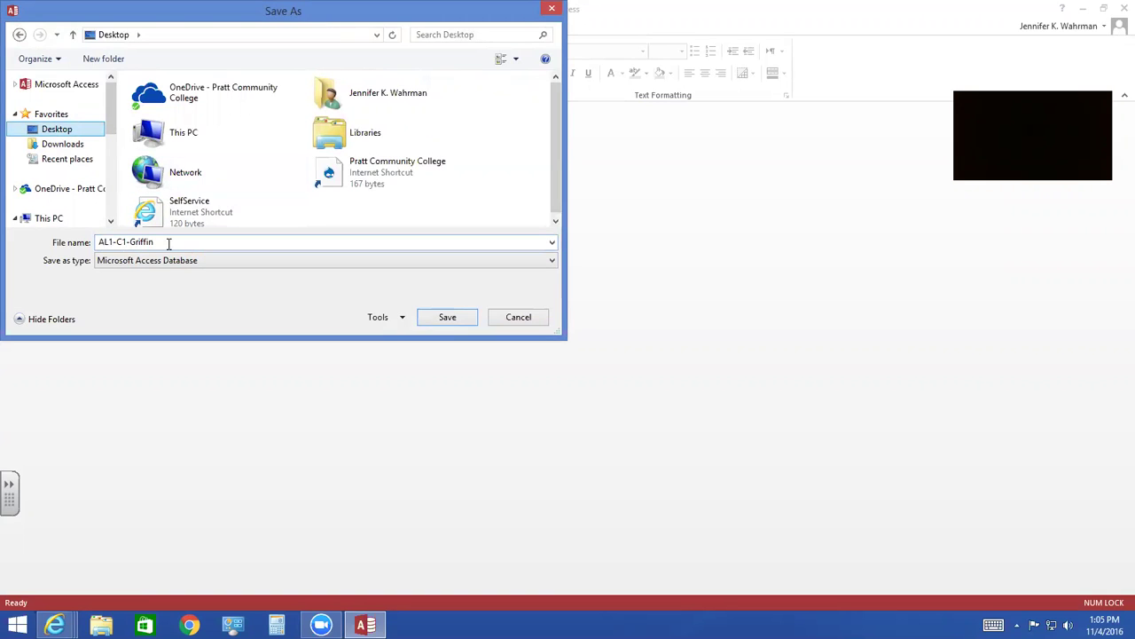
{"action": "left_click", "coordinate": [439, 320]}
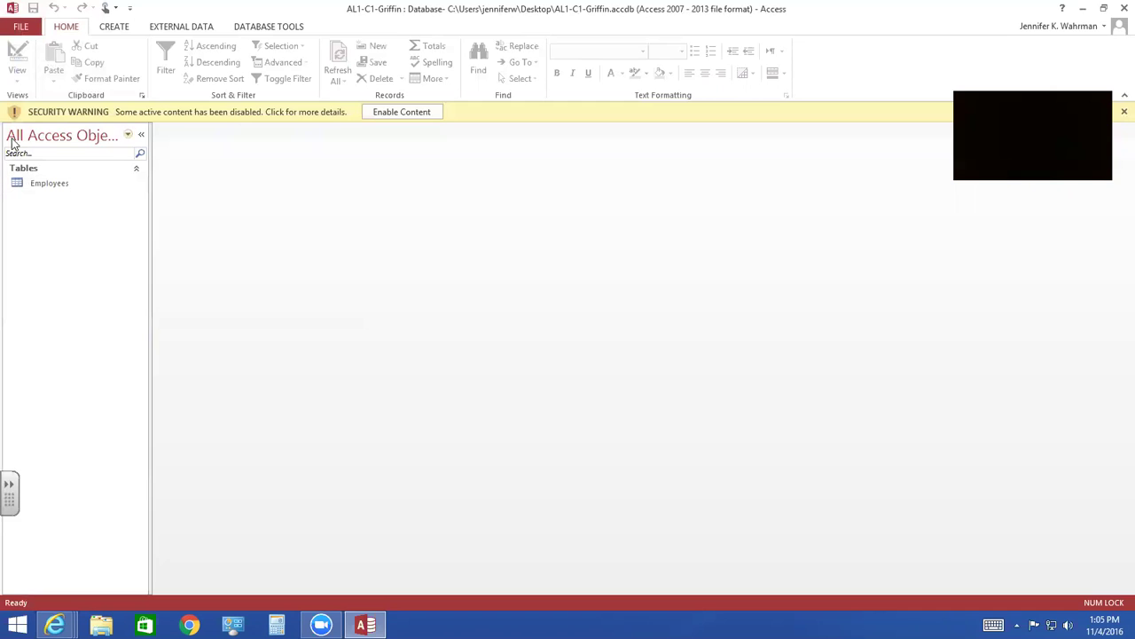
{"action": "left_click", "coordinate": [412, 112]}
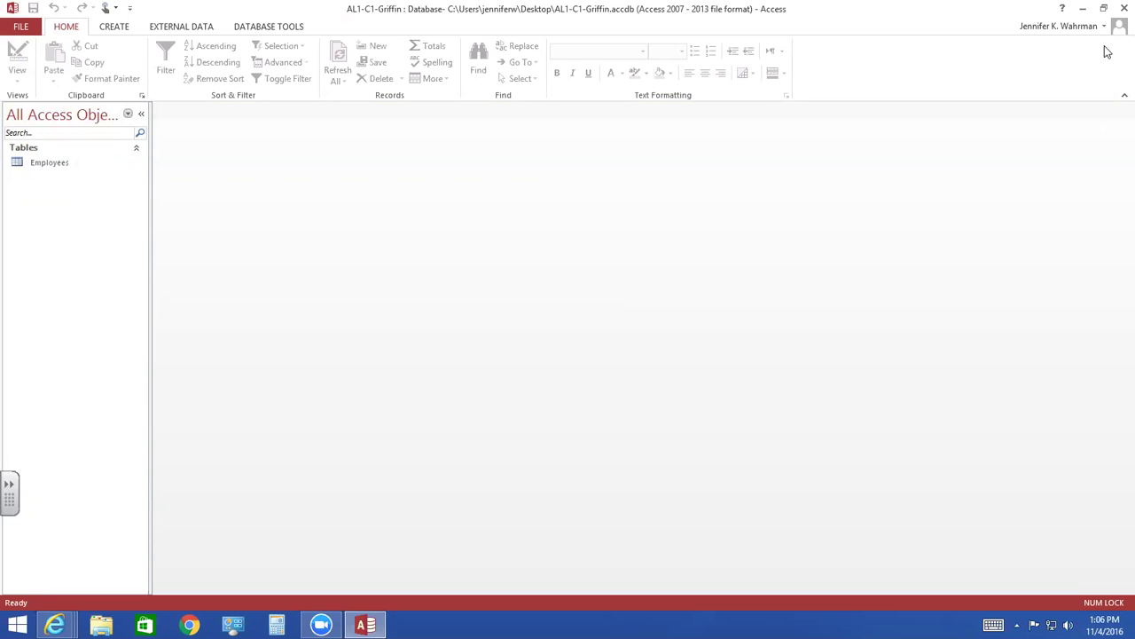
- Close the leftover blank browser page and return to the Griffin database in a maximized Access window
{"action": "left_click", "coordinate": [1103, 11]}
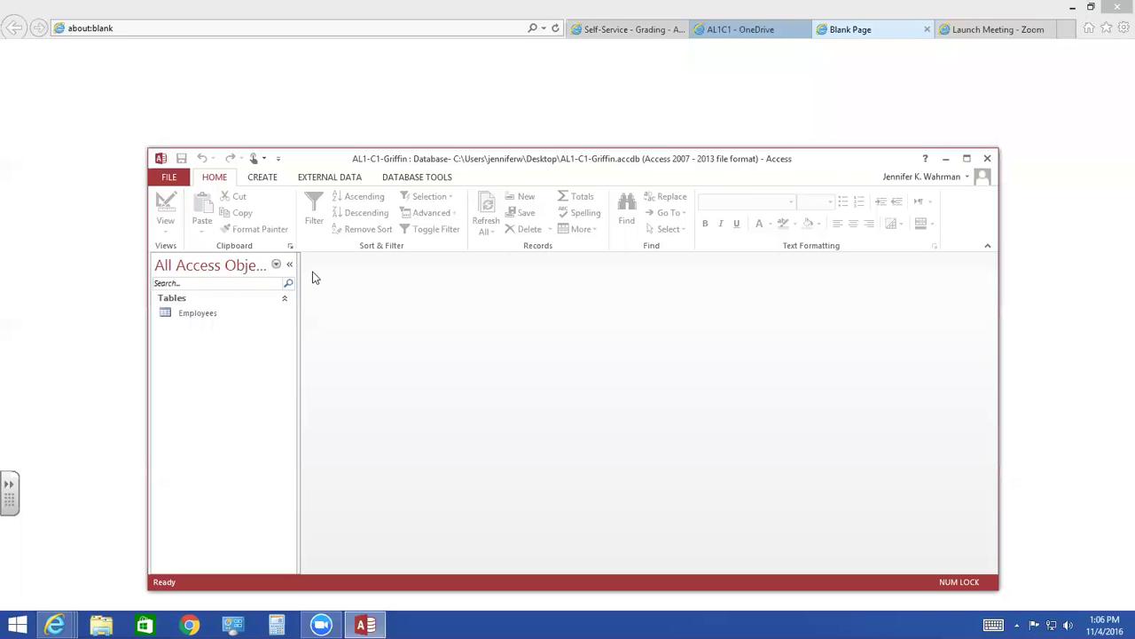
{"action": "left_click", "coordinate": [856, 31]}
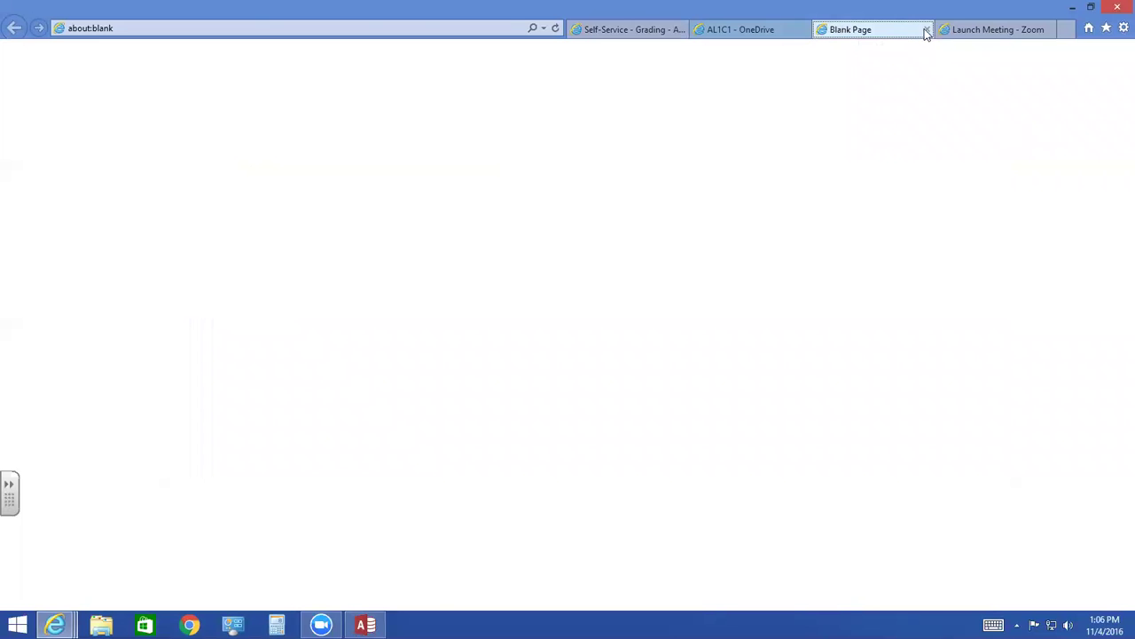
{"action": "left_click", "coordinate": [927, 29]}
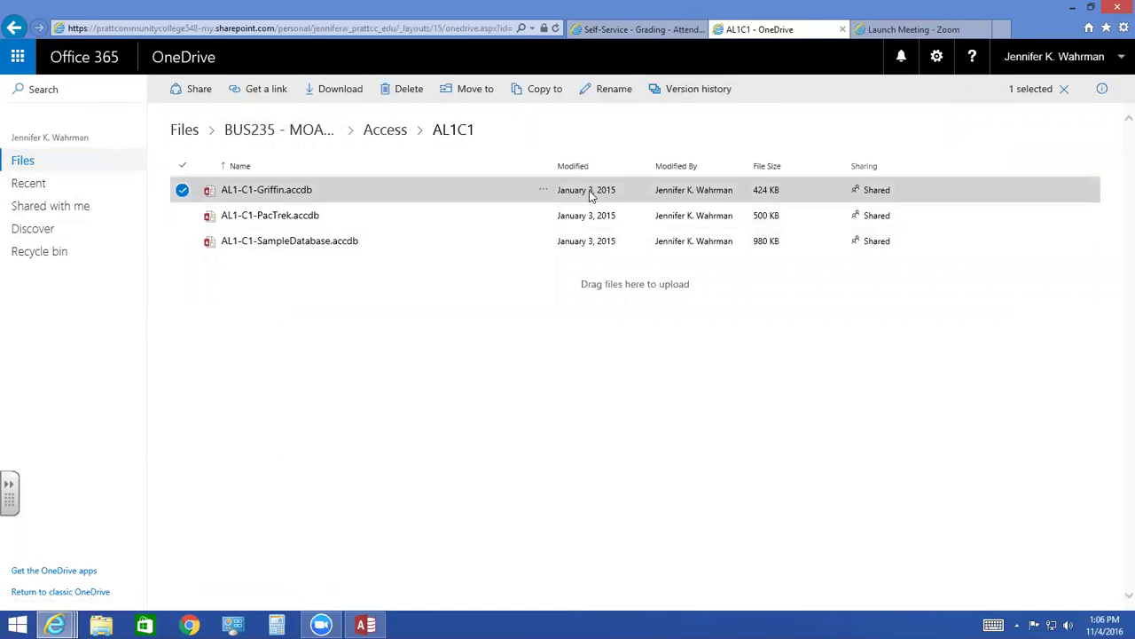
{"action": "left_click", "coordinate": [304, 371]}
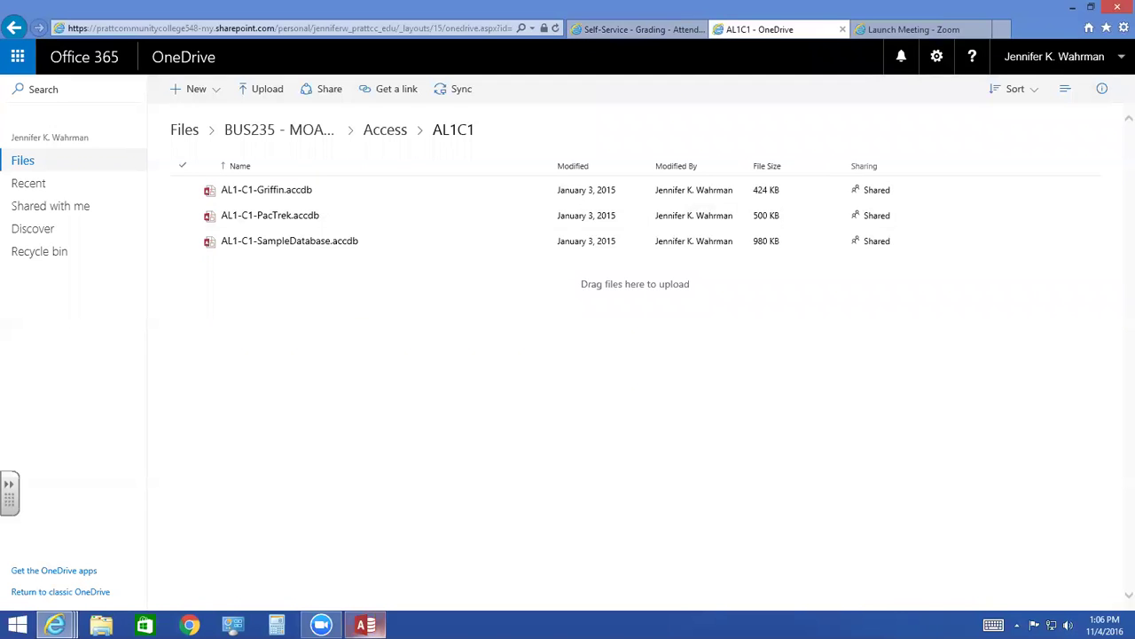
{"action": "left_click", "coordinate": [365, 624]}
{"action": "left_click", "coordinate": [965, 155]}
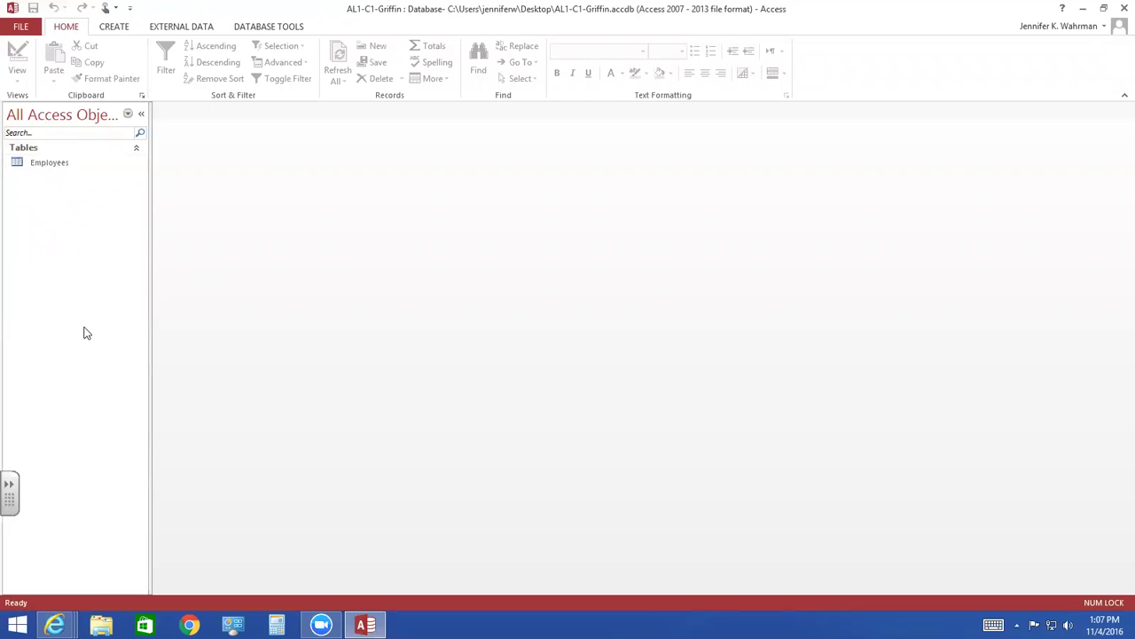
- Open the Employees table and delete the ninth record, with hire date 6/1/2010
{"action": "double_click", "coordinate": [40, 164]}
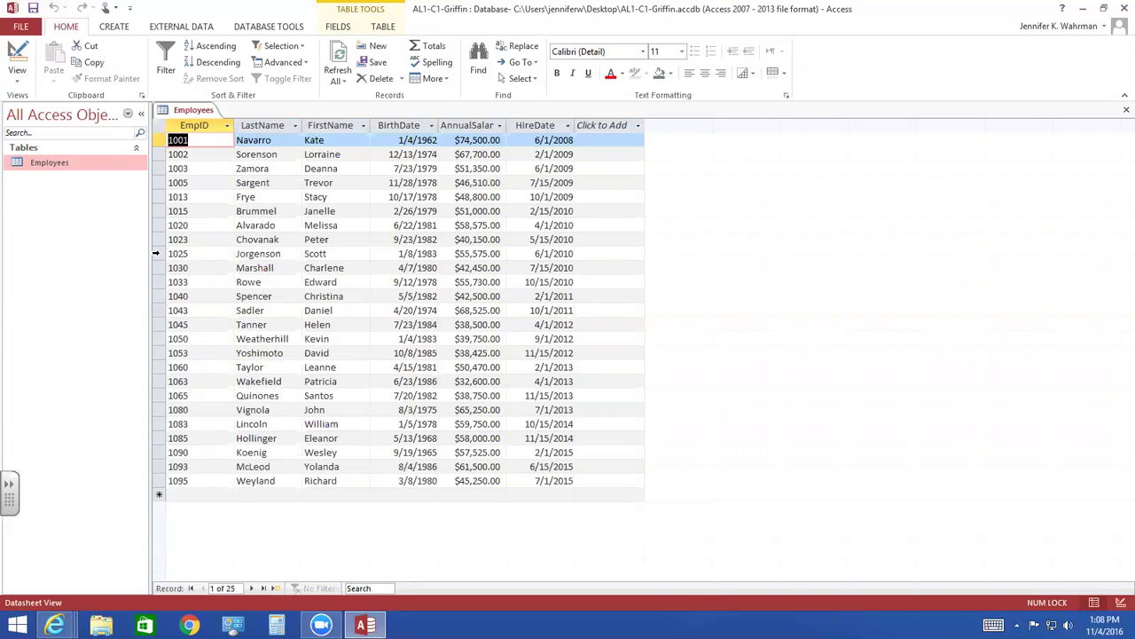
{"action": "left_click", "coordinate": [156, 252]}
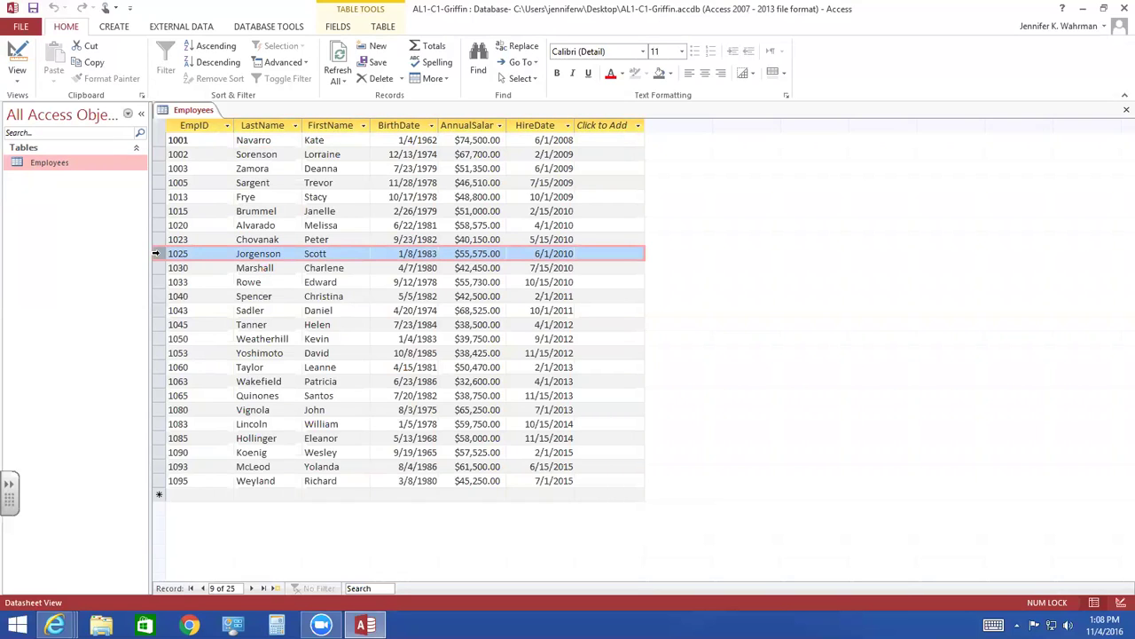
{"action": "right_click", "coordinate": [155, 253]}
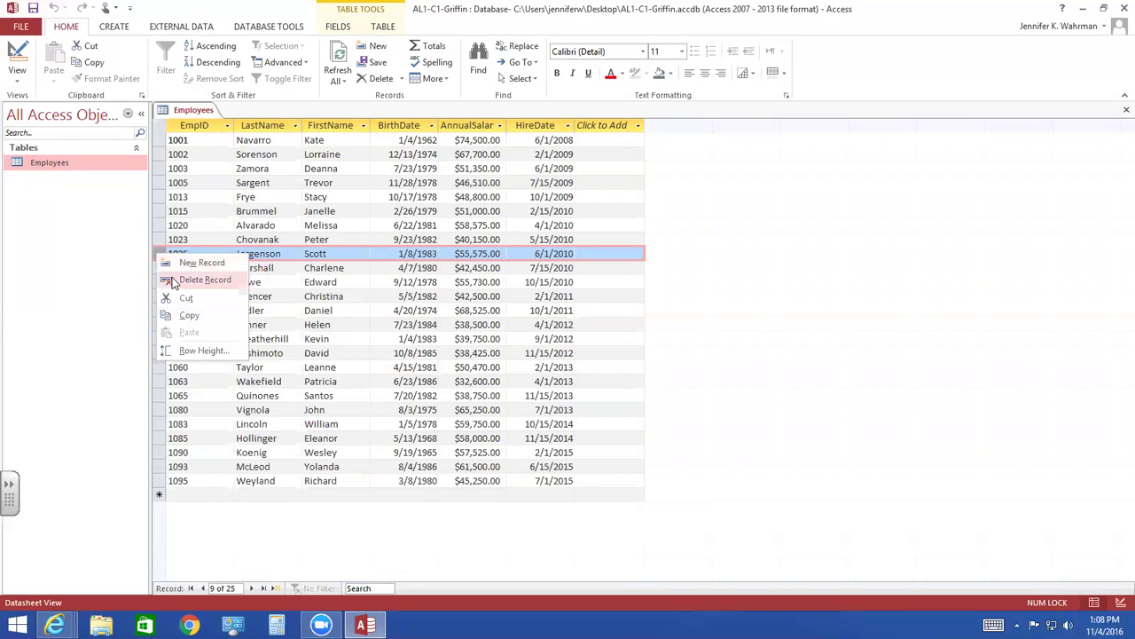
{"action": "left_click", "coordinate": [205, 280]}
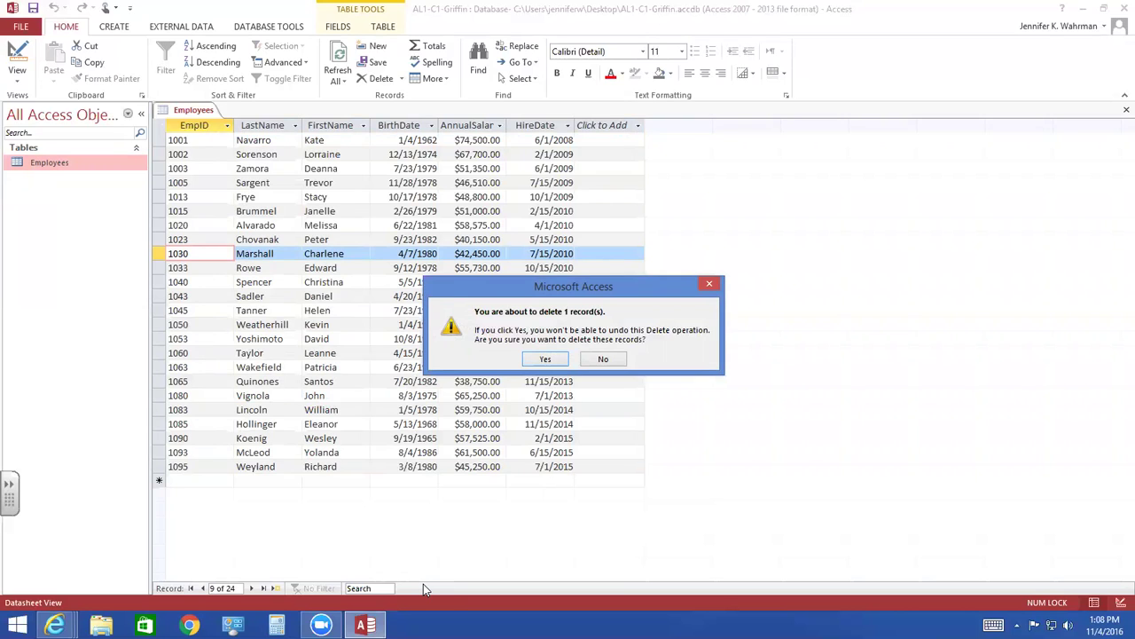
{"action": "left_click", "coordinate": [604, 359]}
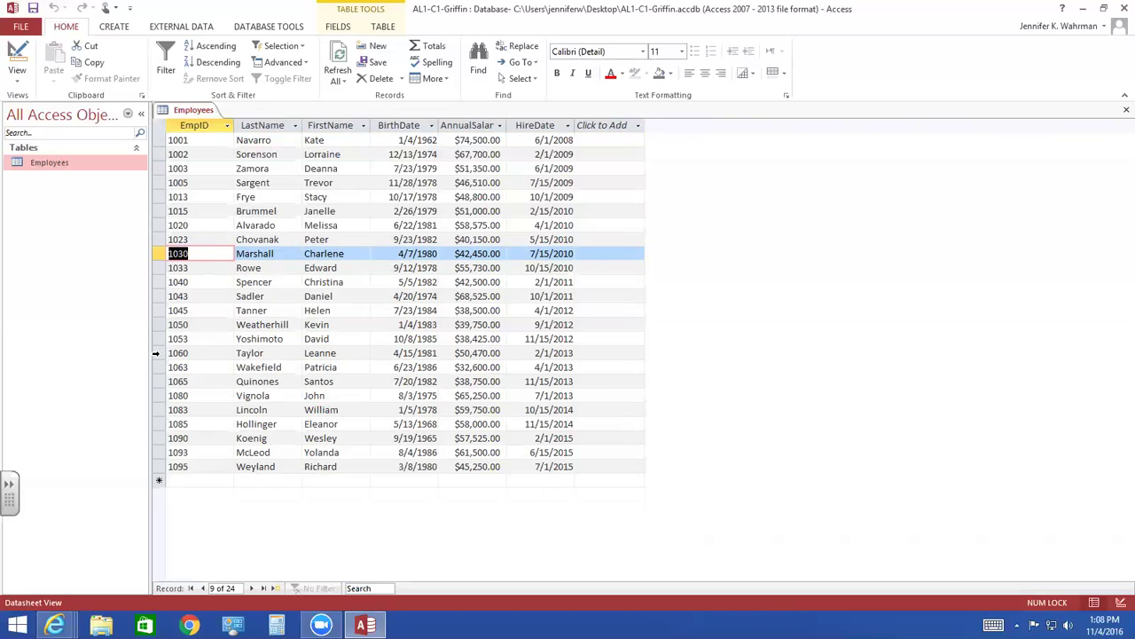
- Delete the sixteenth record in the Employees table, with hire date 2/1/2013
{"action": "left_click", "coordinate": [154, 353]}
{"action": "right_click", "coordinate": [154, 353]}
{"action": "left_click", "coordinate": [203, 382]}
{"action": "left_click", "coordinate": [474, 358]}
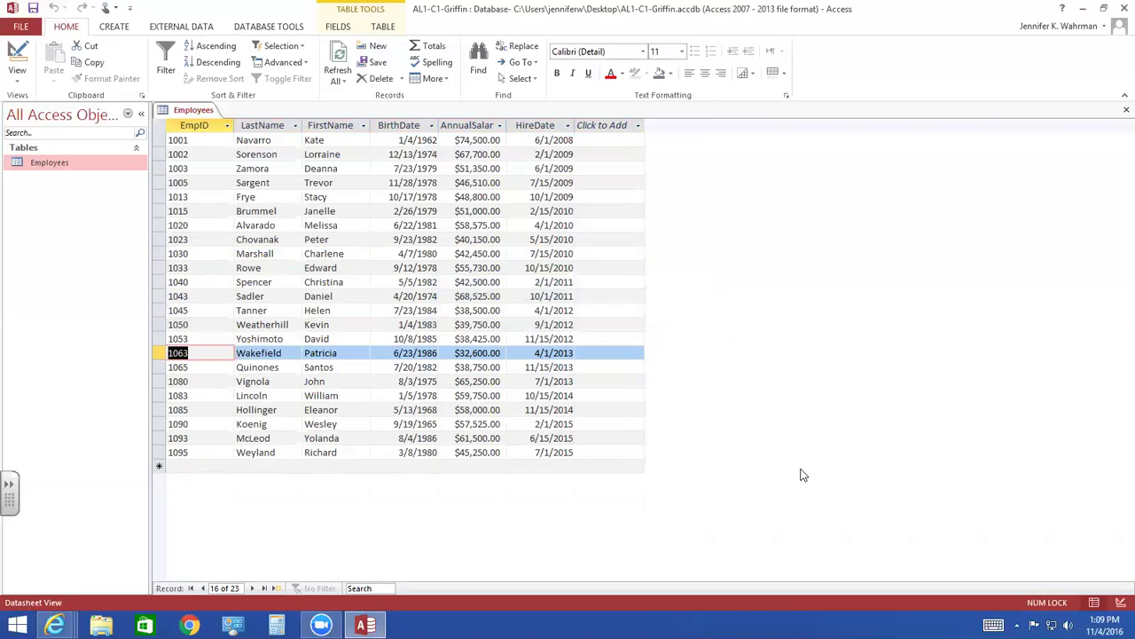
- Start a new record at the end of the Employees table with the employee ID, last name and first name
{"action": "left_click", "coordinate": [172, 466]}
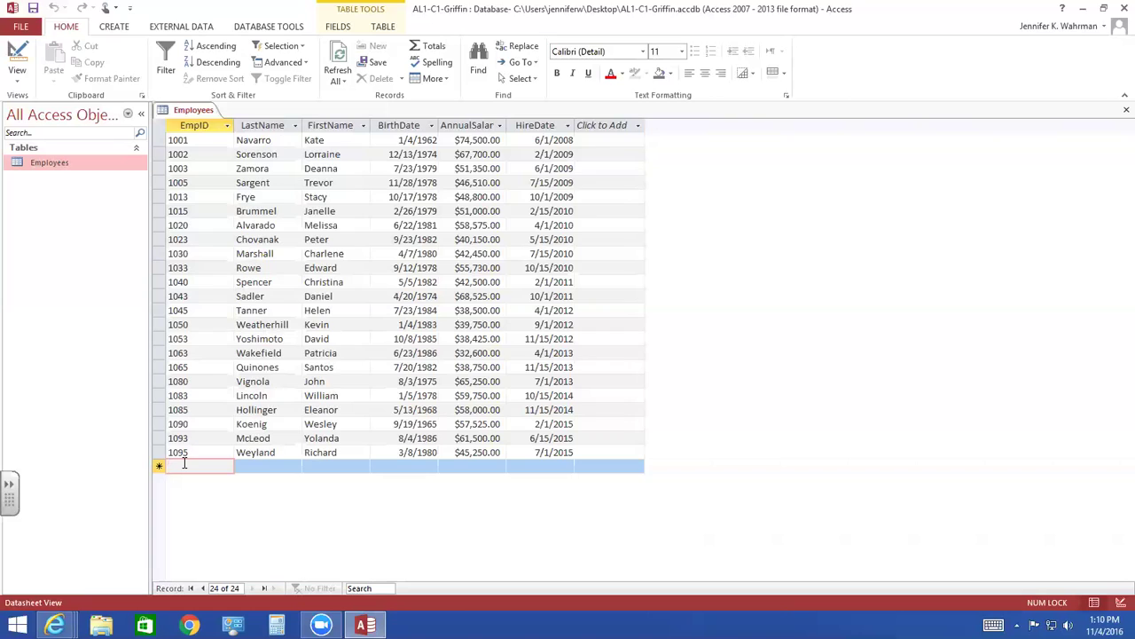
{"action": "type", "text": "1010"}
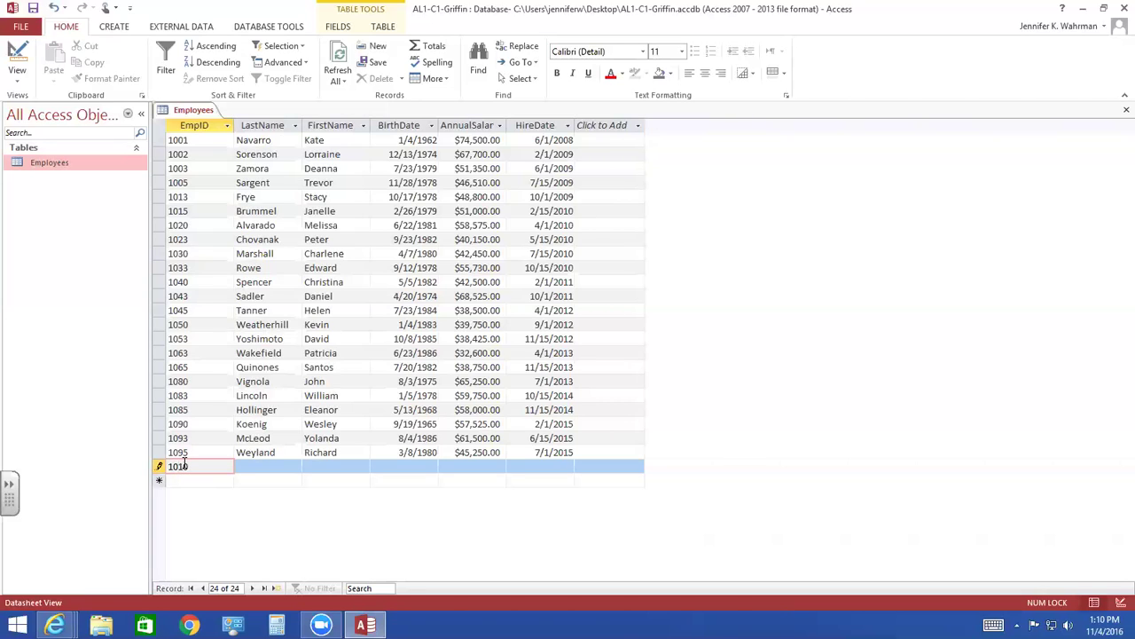
{"action": "key", "text": "Tab"}
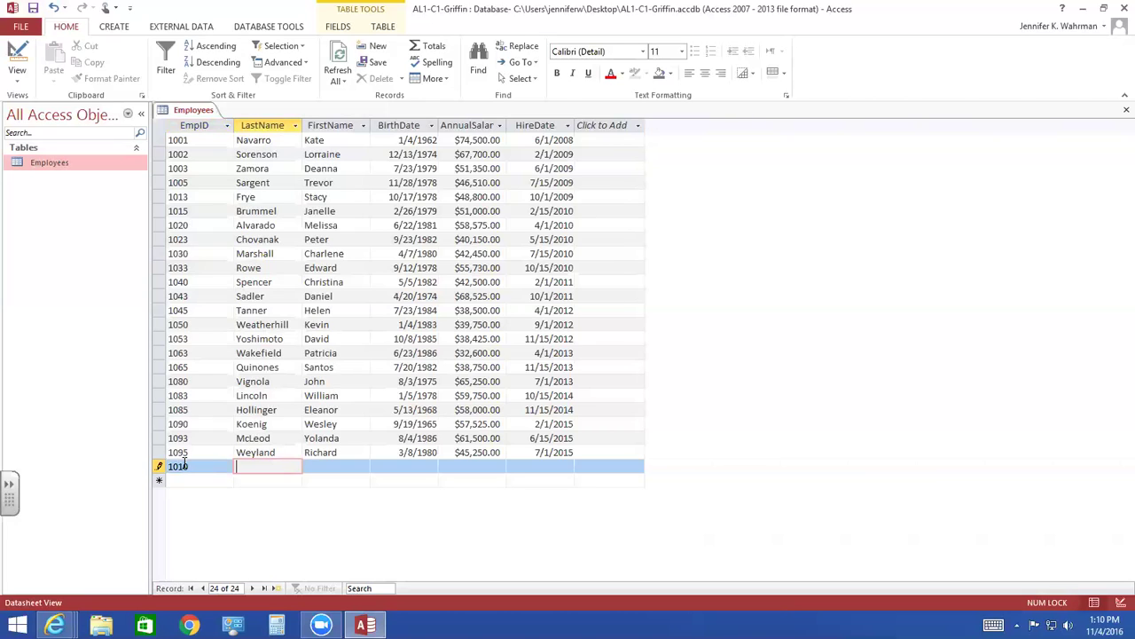
{"action": "type", "text": "Harrington"}
{"action": "key", "text": "Tab"}
{"action": "type", "text": "Tyler"}
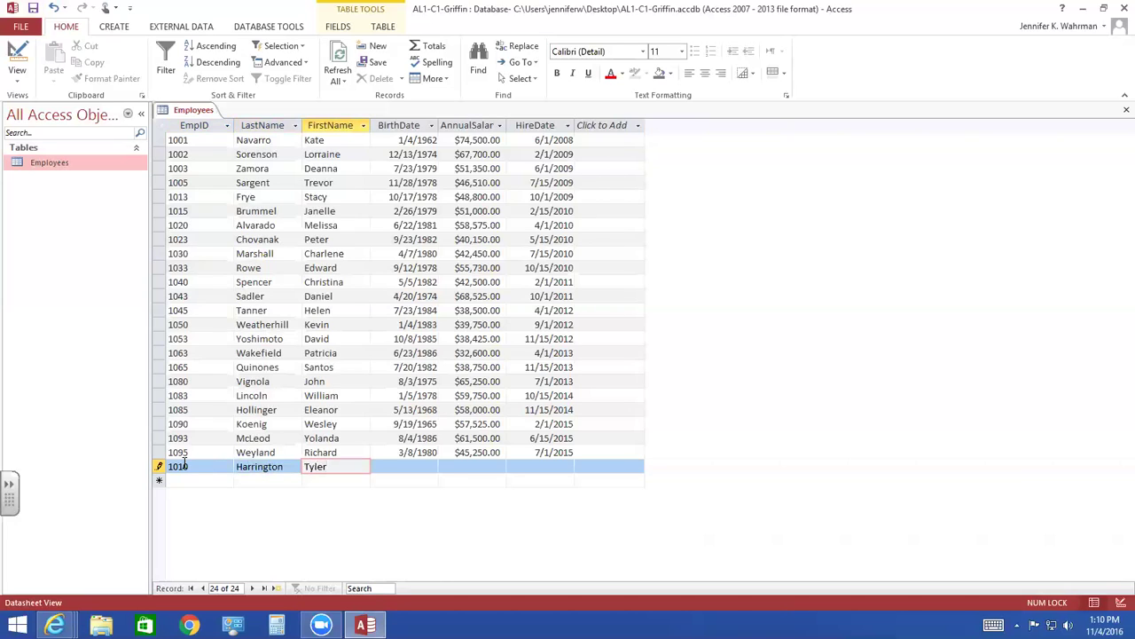
{"action": "key", "text": "Tab"}
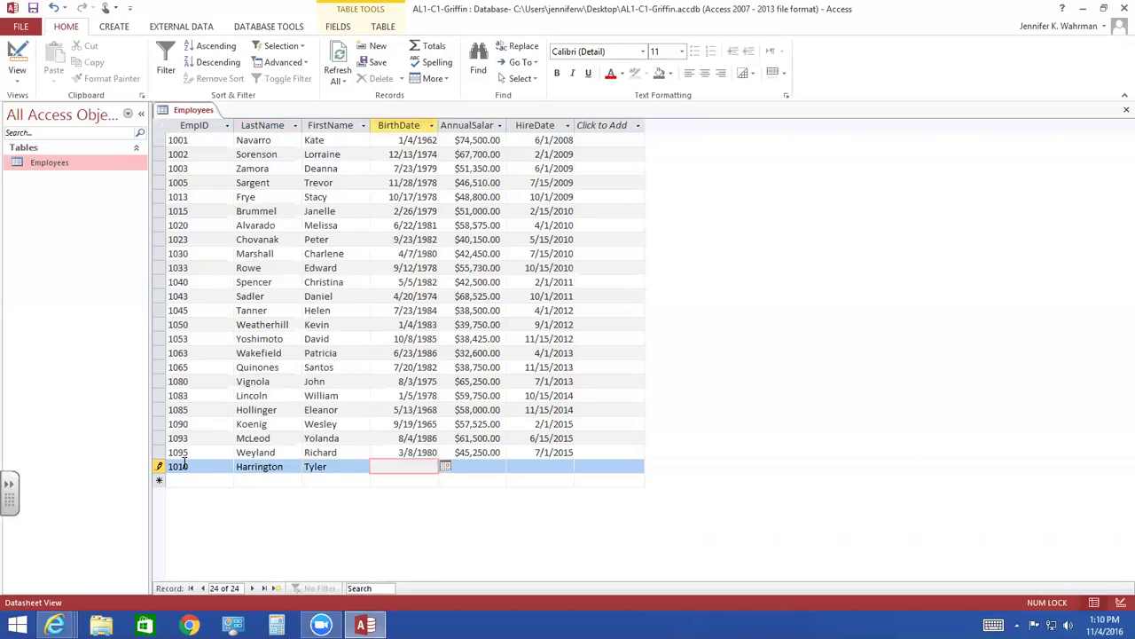
- Complete the new employee record with the birth date, an annual salary of 53350 and hire date 10/1/10
{"action": "type", "text": "9/7/76"}
{"action": "key", "text": "Tab"}
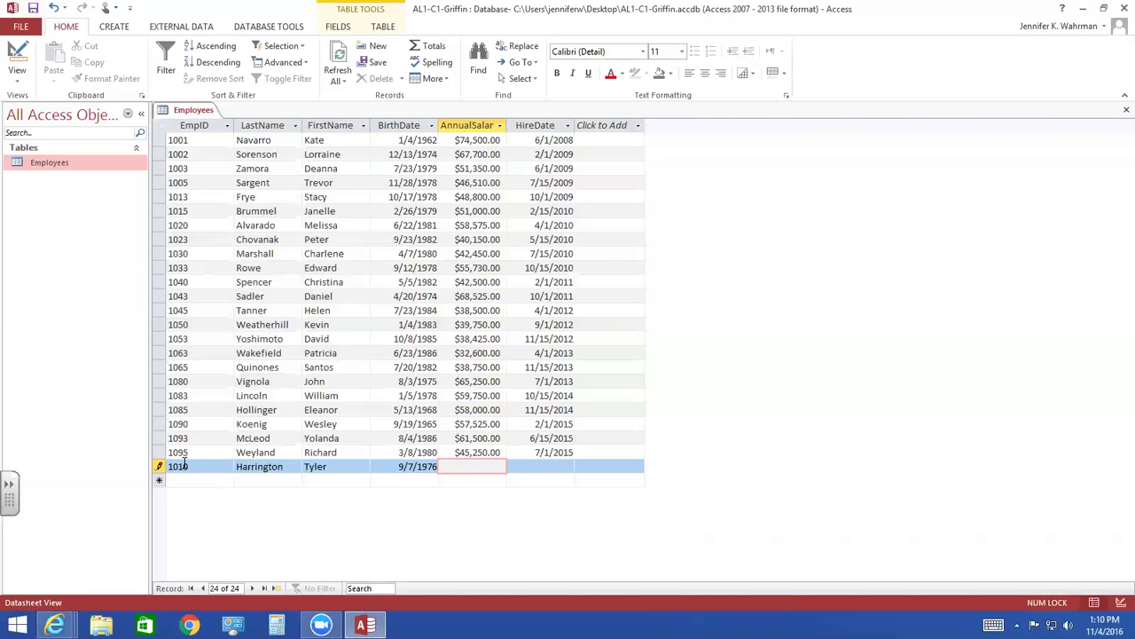
{"action": "type", "text": "53350"}
{"action": "key", "text": "Tab"}
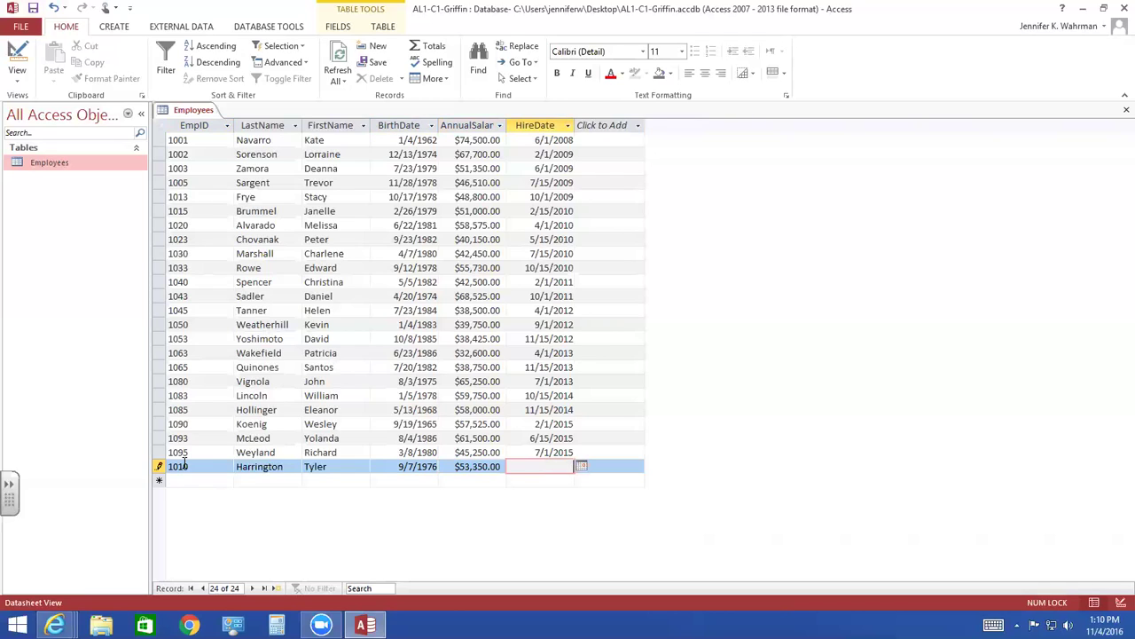
{"action": "type", "text": "10/1/10"}
{"action": "key", "text": "Tab"}
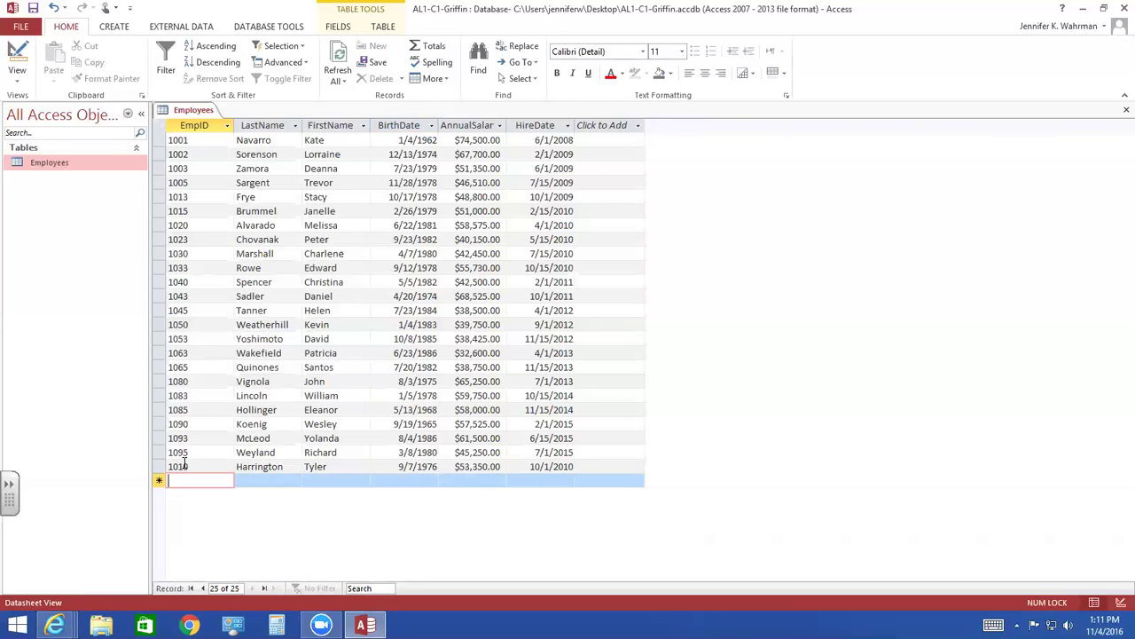
- Start another new record at the end of the Employees table with the employee ID, last name and first name
{"action": "type", "text": "1052"}
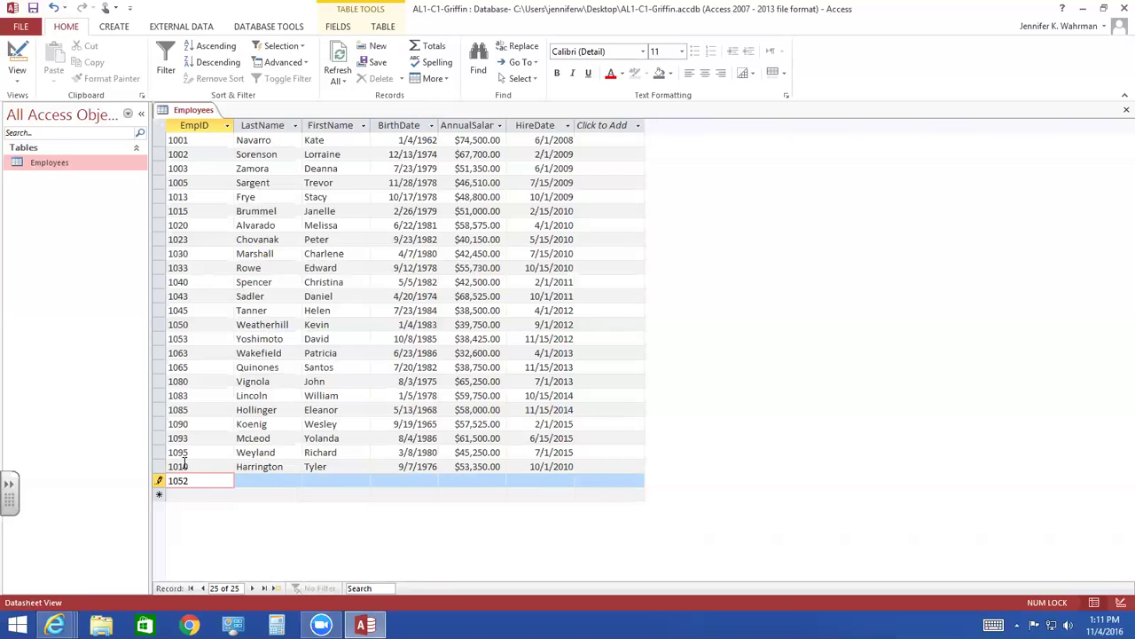
{"action": "key", "text": "Tab"}
{"action": "type", "text": "Reeves"}
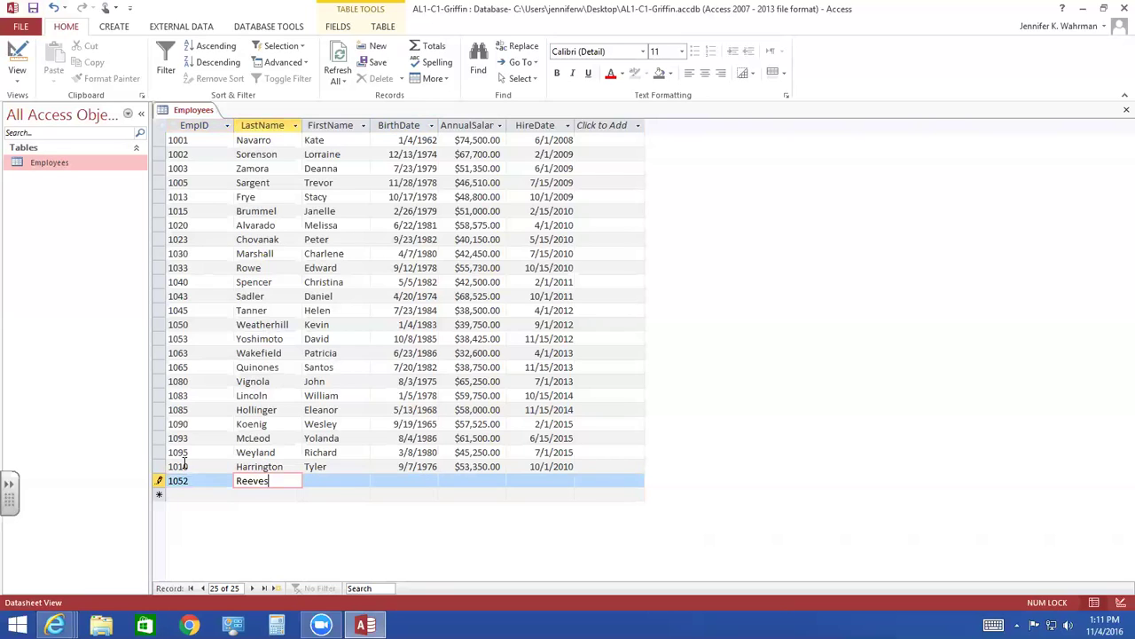
{"action": "key", "text": "Tab"}
{"action": "type", "text": "Carrie"}
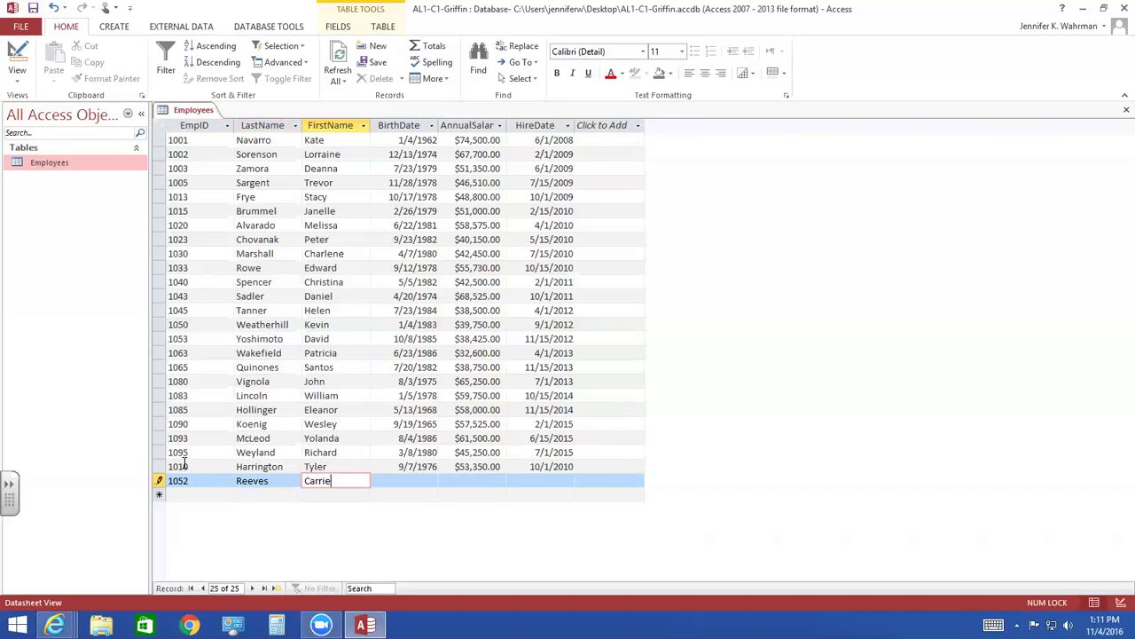
- Complete the second new employee record with the birth date, an annual salary of 38550 and hire date 10/1/12
{"action": "key", "text": "Tab"}
{"action": "type", "text": "1"}
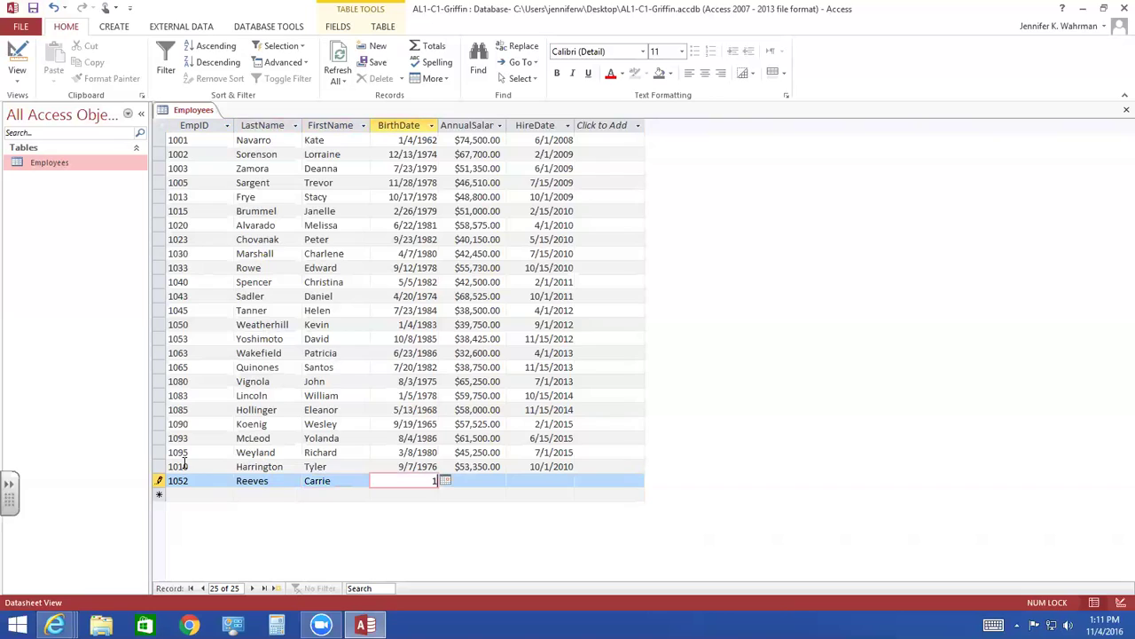
{"action": "type", "text": "2/4/1978"}
{"action": "key", "text": "Tab"}
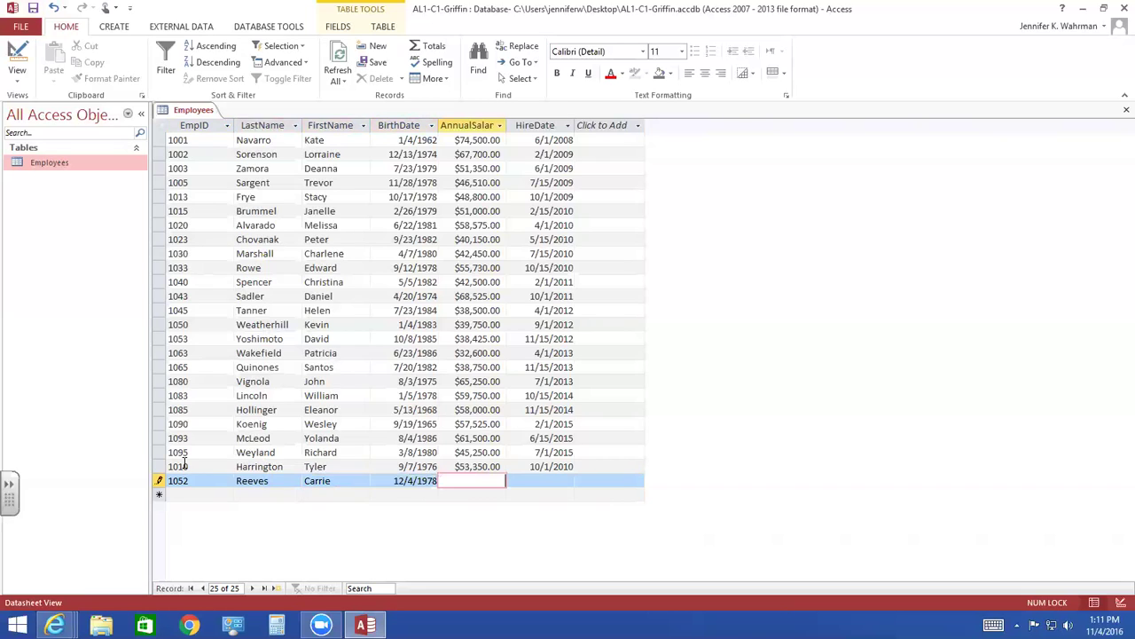
{"action": "type", "text": "38550"}
{"action": "key", "text": "Tab"}
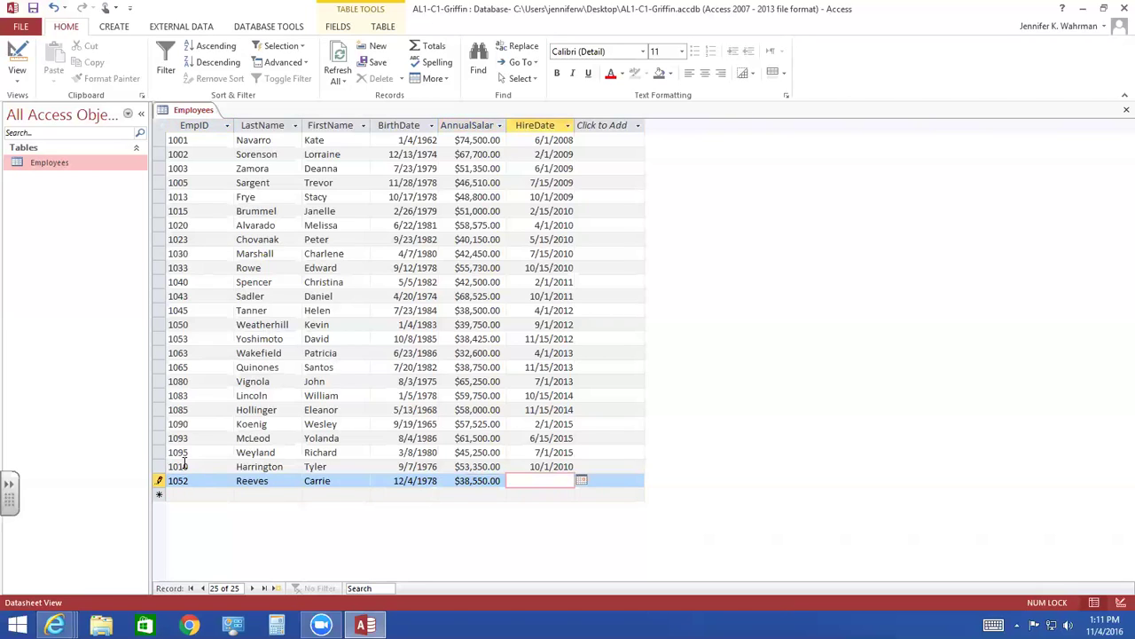
{"action": "type", "text": "10/1/12"}
{"action": "key", "text": "Tab"}
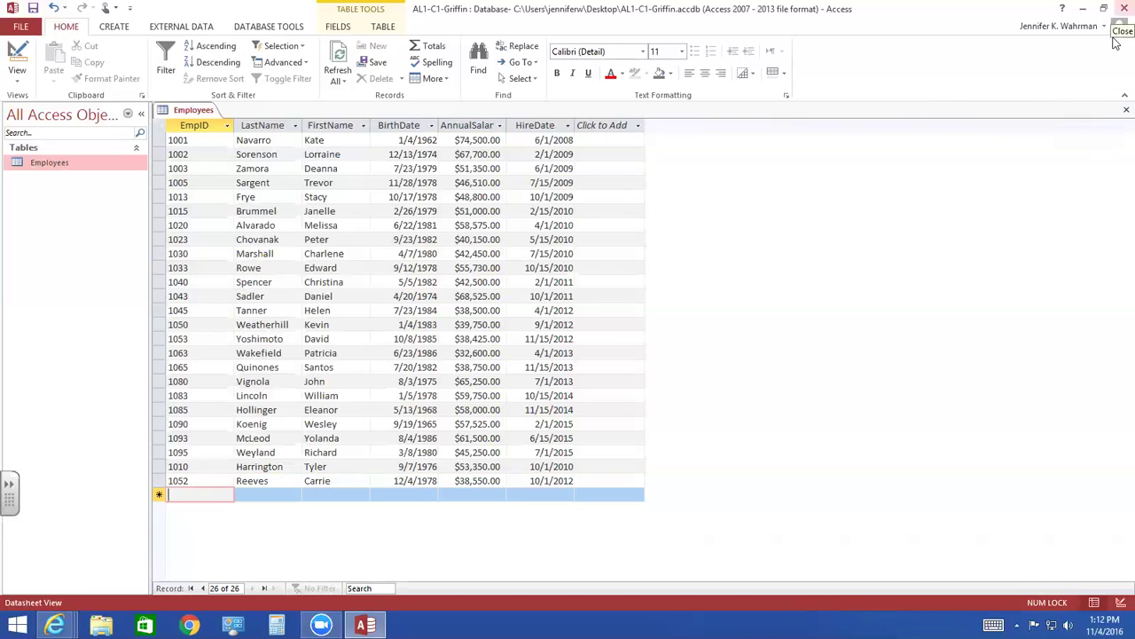
- Close and reopen the Employees table, and add a Short Text field named DeptID after HireDate
{"action": "left_click", "coordinate": [1116, 115]}
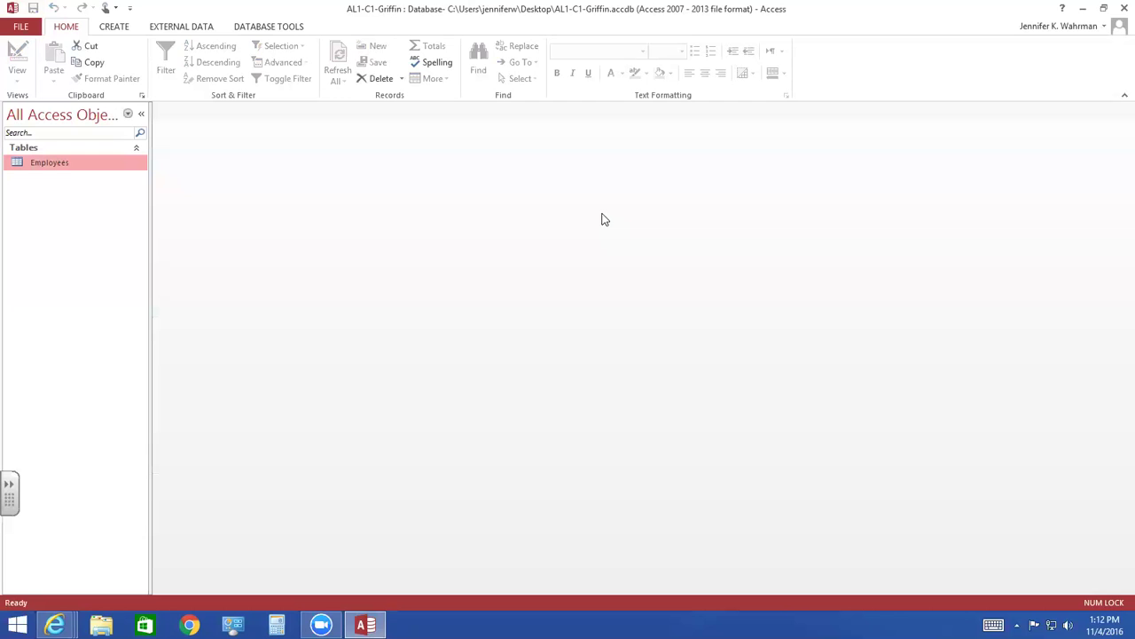
{"action": "double_click", "coordinate": [60, 167]}
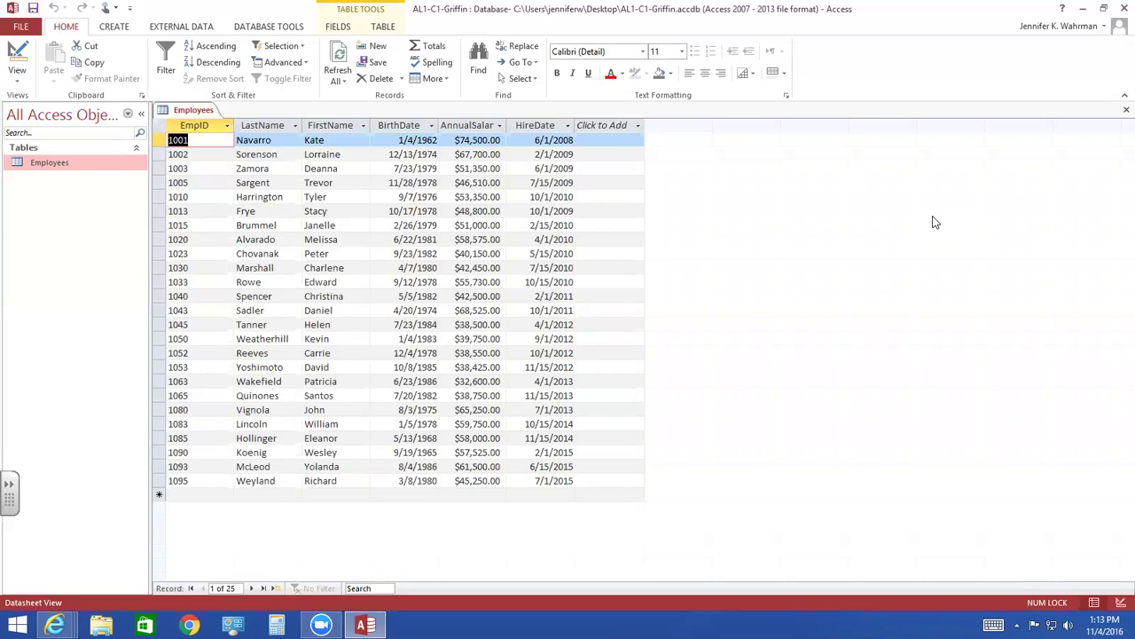
{"action": "left_click", "coordinate": [636, 127]}
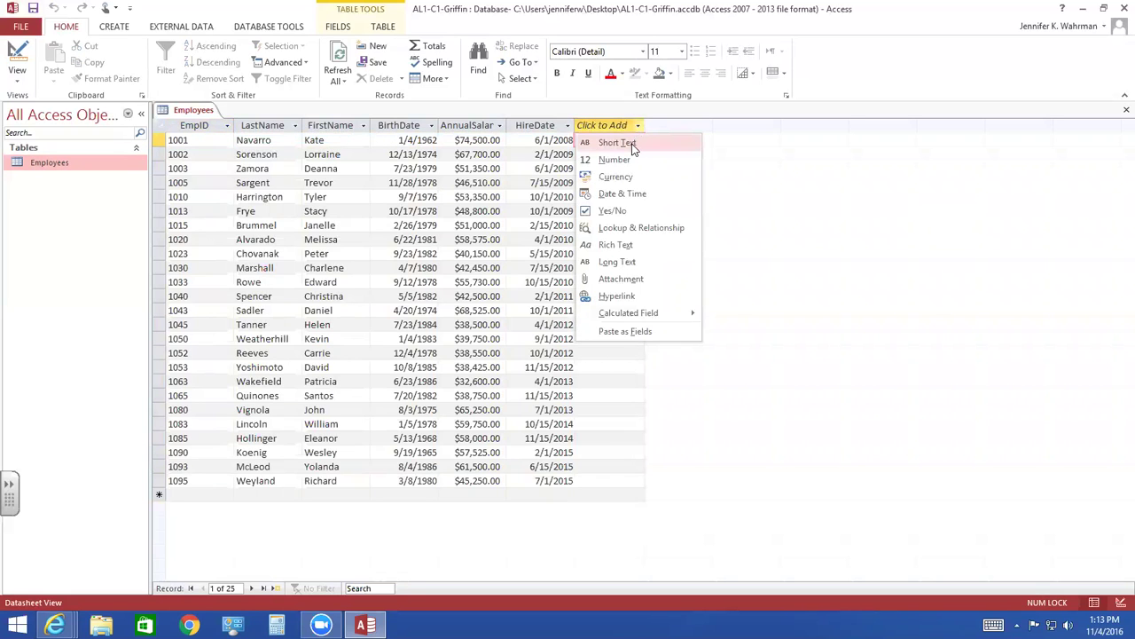
{"action": "left_click", "coordinate": [634, 145]}
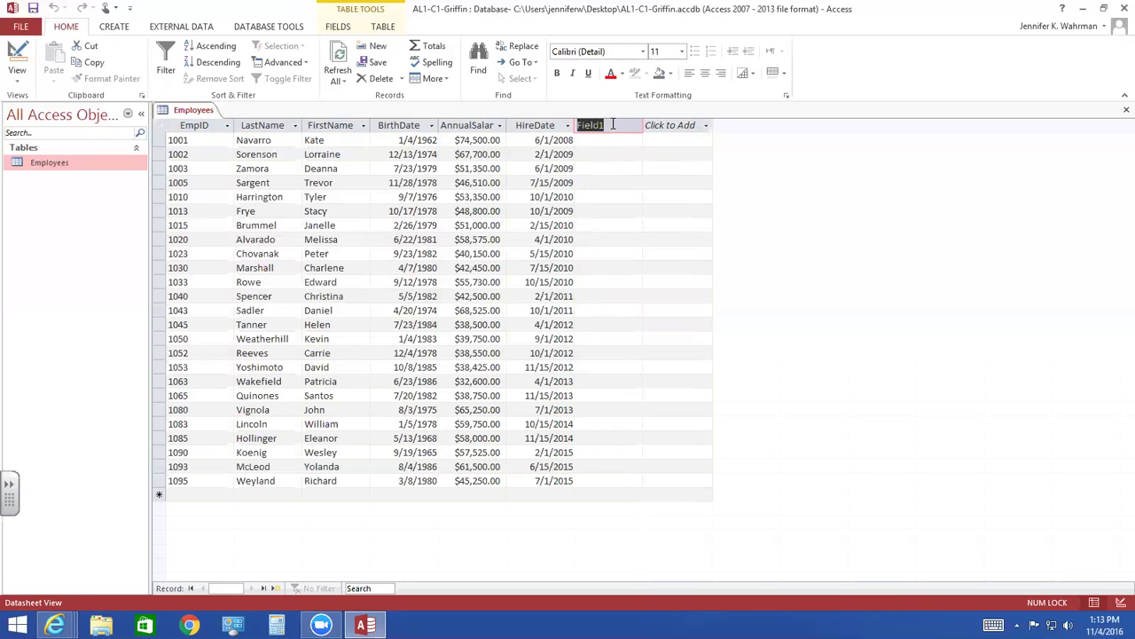
{"action": "type", "text": "DeptID"}
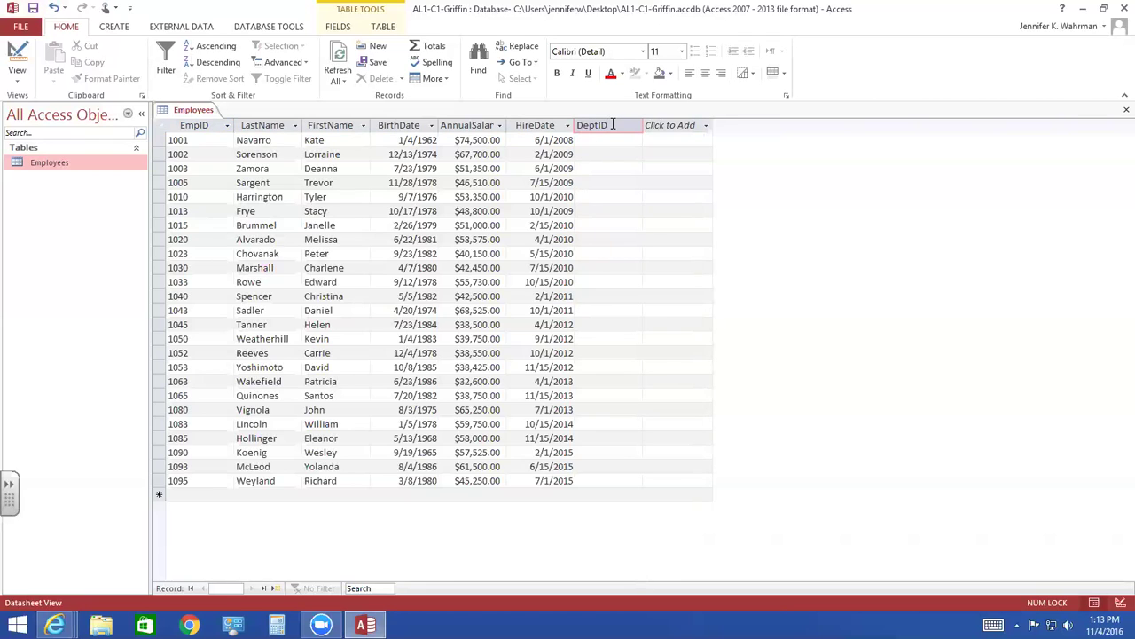
{"action": "key", "text": "Return"}
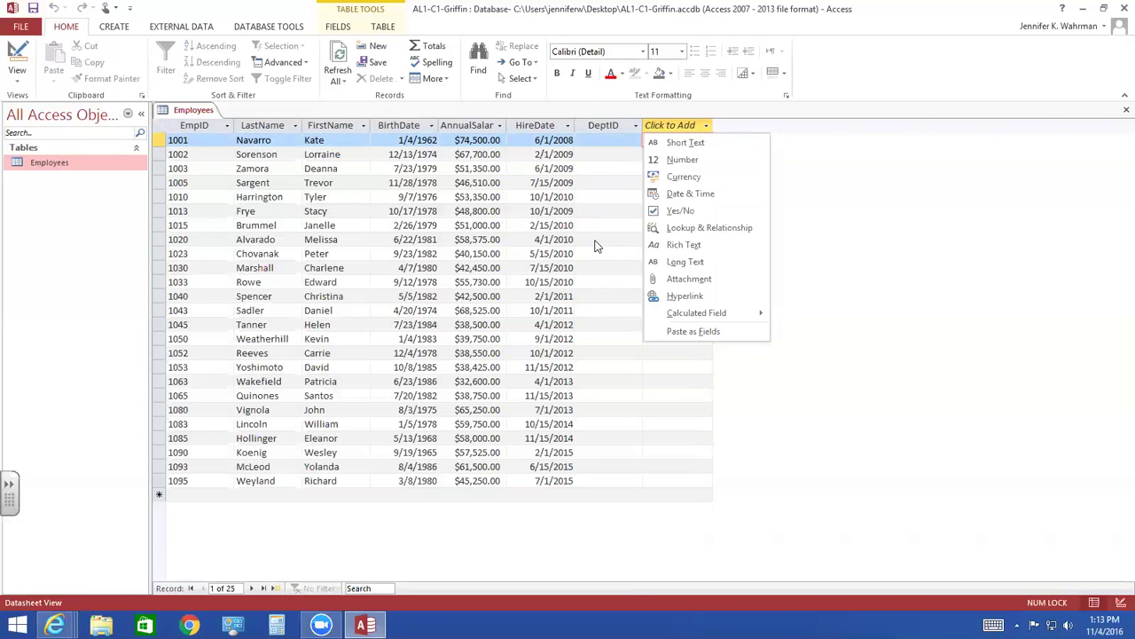
- Set the DeptID field's size to 2 and accept the possible data loss
{"action": "left_click", "coordinate": [610, 127]}
{"action": "left_click", "coordinate": [608, 125]}
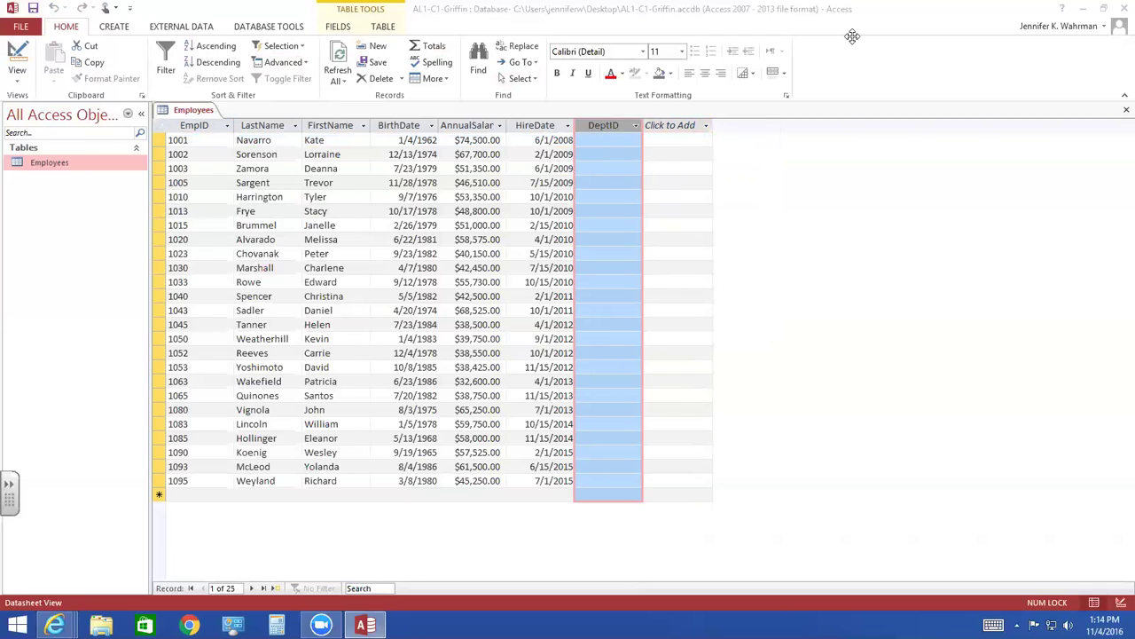
{"action": "left_click", "coordinate": [340, 27]}
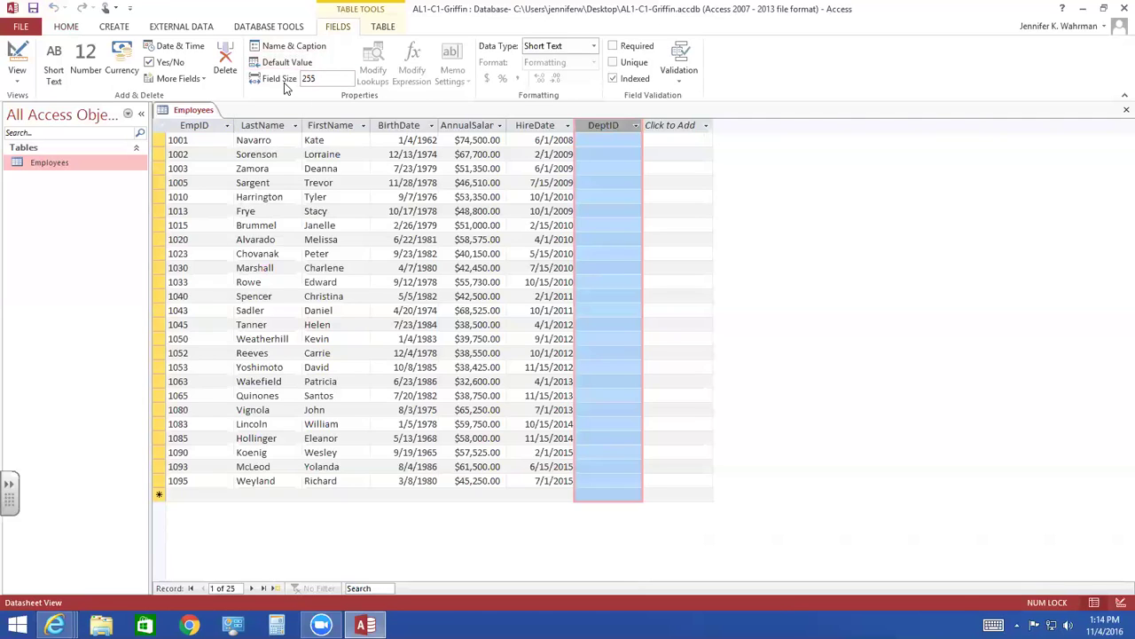
{"action": "left_click", "coordinate": [329, 80]}
{"action": "type", "text": "2"}
{"action": "key", "text": "Return"}
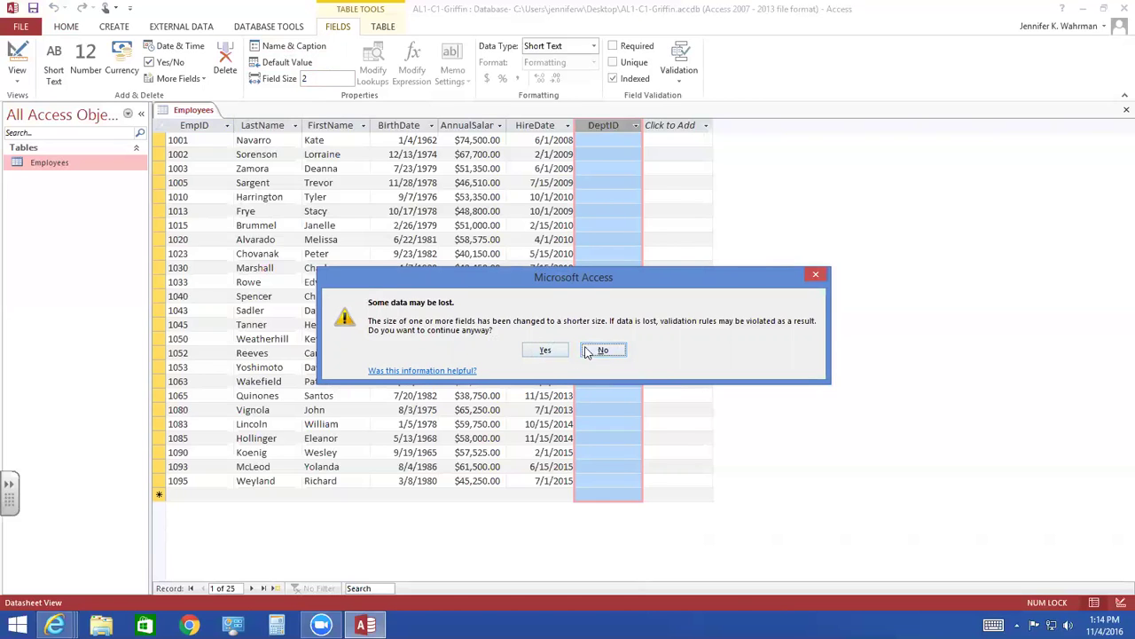
{"action": "left_click", "coordinate": [546, 352]}
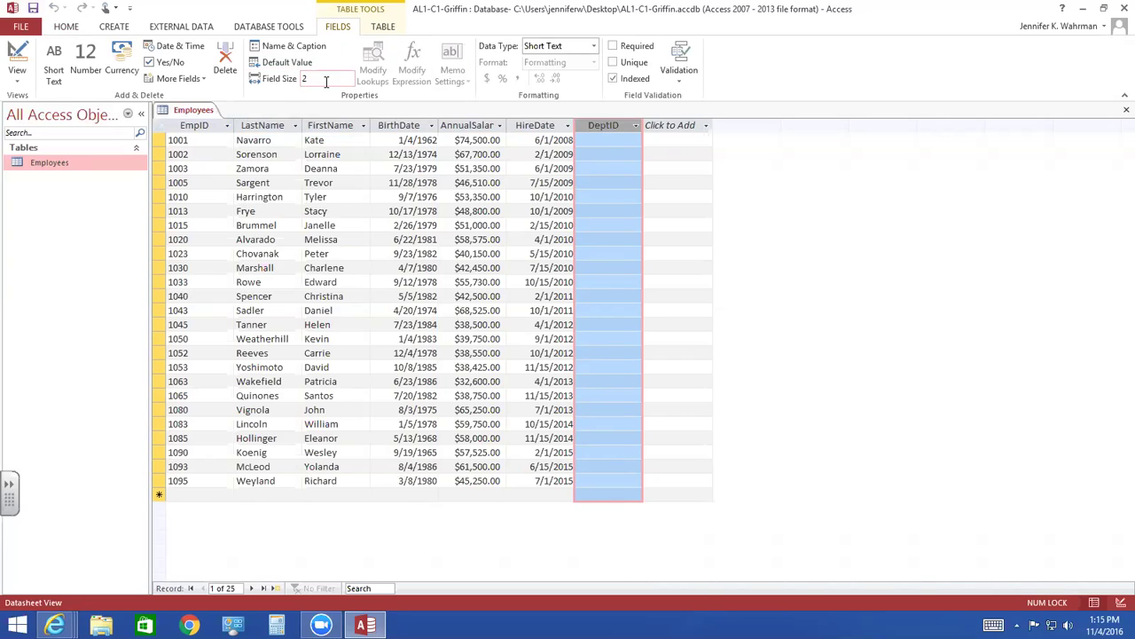
- Fill in DeptID for the first five employee records with HR, RD, IT, DP and DP
{"action": "left_click", "coordinate": [590, 139]}
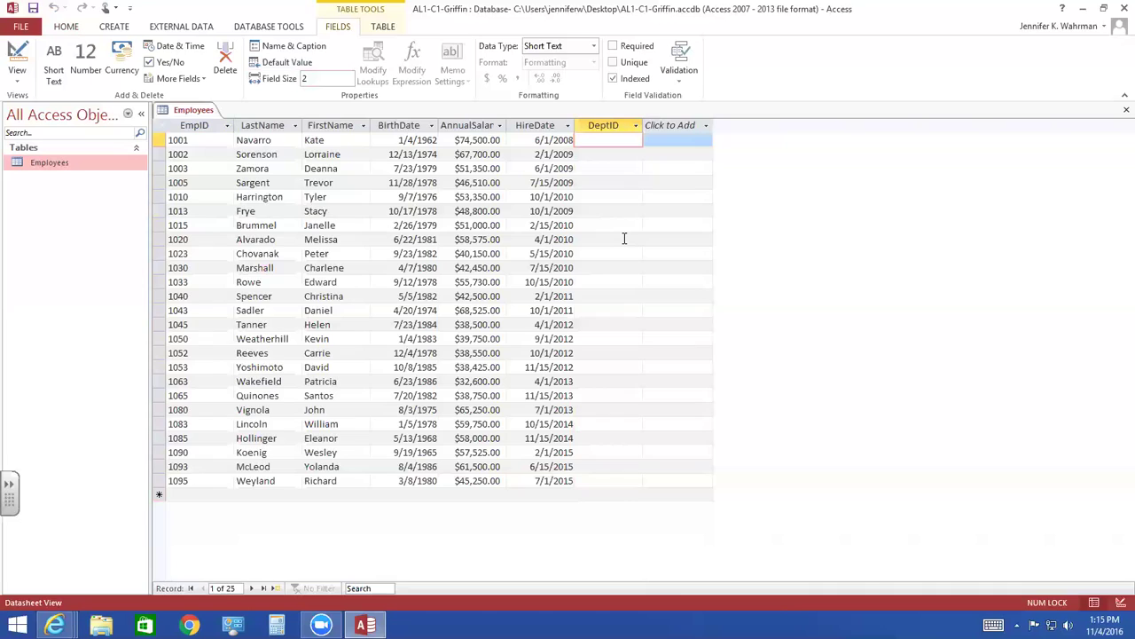
{"action": "key", "text": "Caps_Lock"}
{"action": "type", "text": "HR"}
{"action": "key", "text": "Down"}
{"action": "type", "text": "RD"}
{"action": "key", "text": "Down"}
{"action": "type", "text": "IT"}
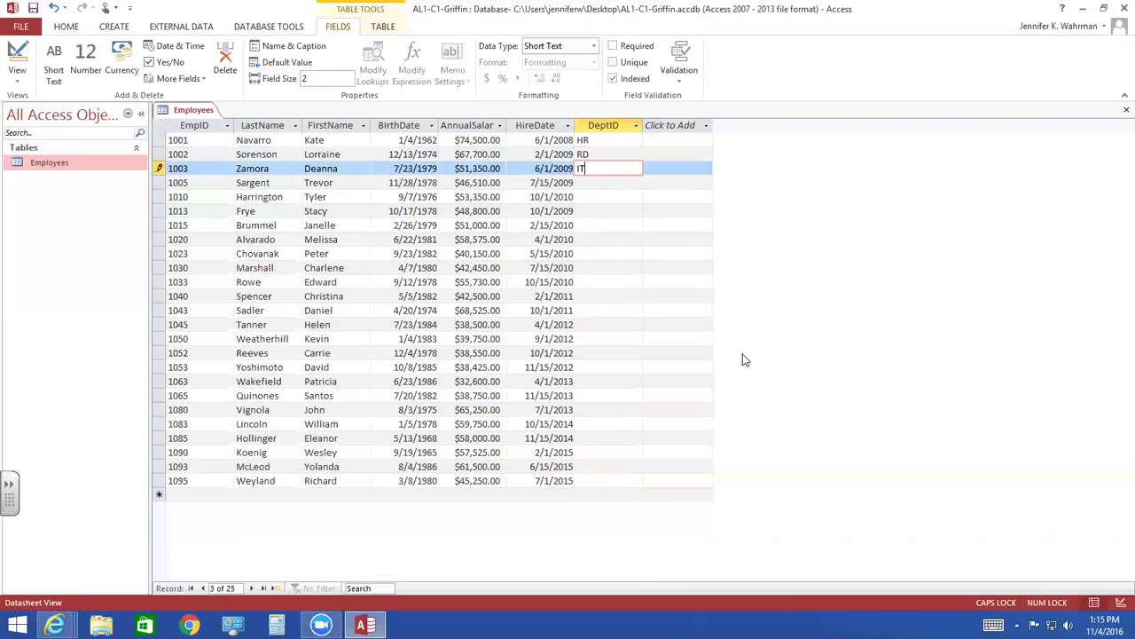
{"action": "key", "text": "Down"}
{"action": "type", "text": "DP"}
{"action": "key", "text": "Down"}
{"action": "type", "text": "DP"}
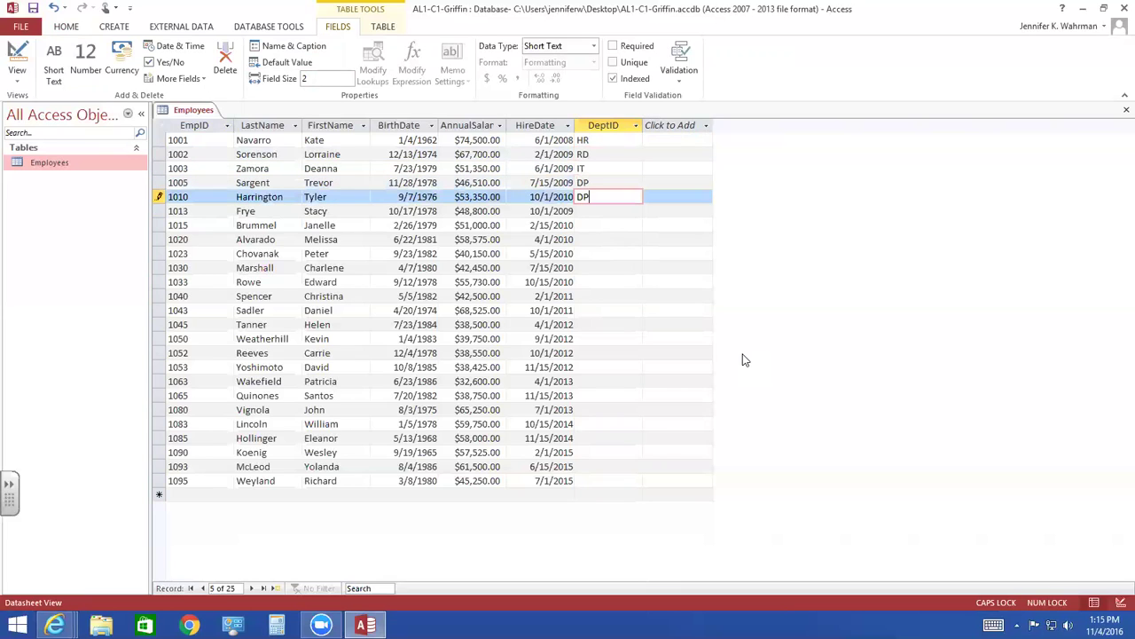
- Enter DeptID values RD, HR, A, OT, PR and A for the sixth to eleventh employee records
{"action": "key", "text": "Down"}
{"action": "type", "text": "RD"}
{"action": "key", "text": "Down"}
{"action": "type", "text": "HR"}
{"action": "key", "text": "Down"}
{"action": "type", "text": "A"}
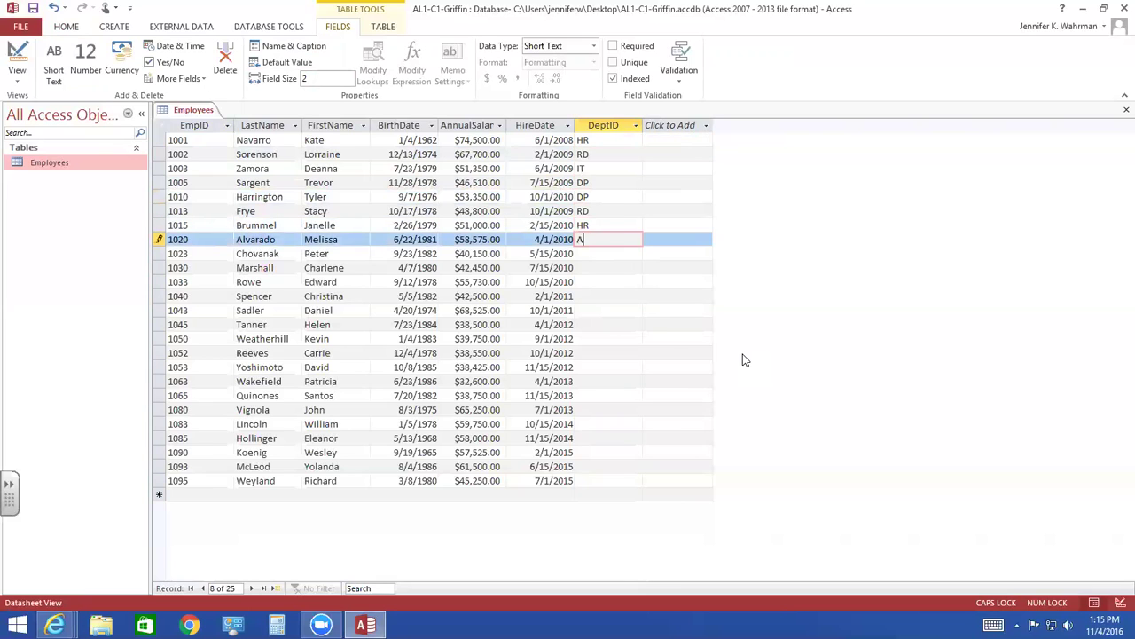
{"action": "key", "text": "Down"}
{"action": "type", "text": "OT"}
{"action": "key", "text": "Down"}
{"action": "type", "text": "PR"}
{"action": "key", "text": "Down"}
{"action": "type", "text": "A"}
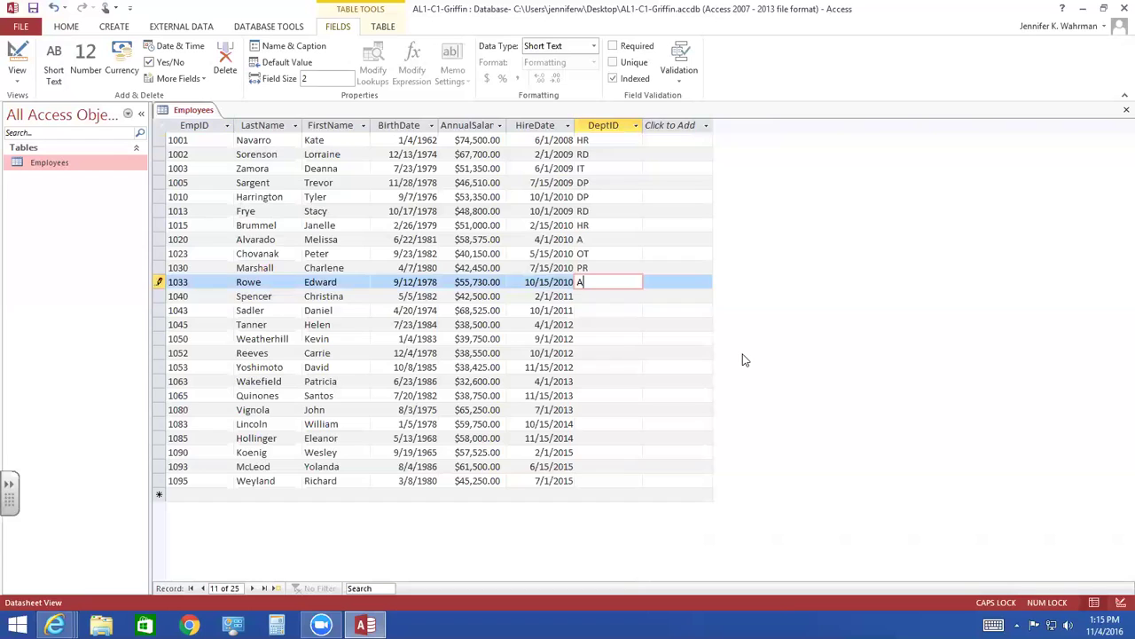
- Enter DeptID values DP, HR, RD, IT, PR and HR for the twelfth to seventeenth employee records
{"action": "key", "text": "Down"}
{"action": "type", "text": "DP"}
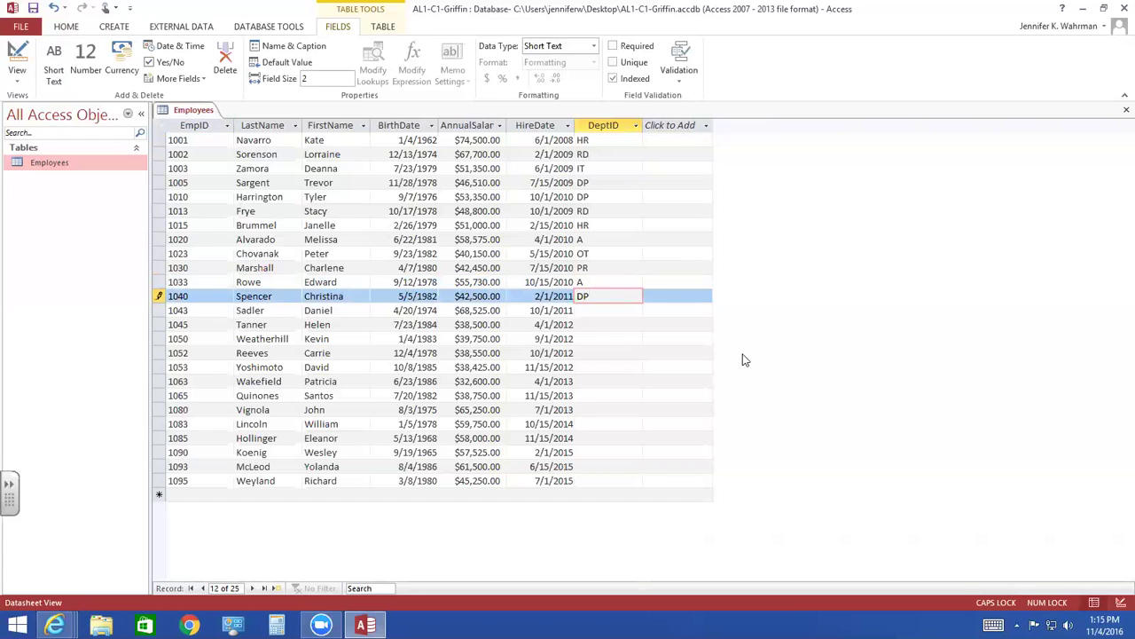
{"action": "key", "text": "Down"}
{"action": "type", "text": "HR"}
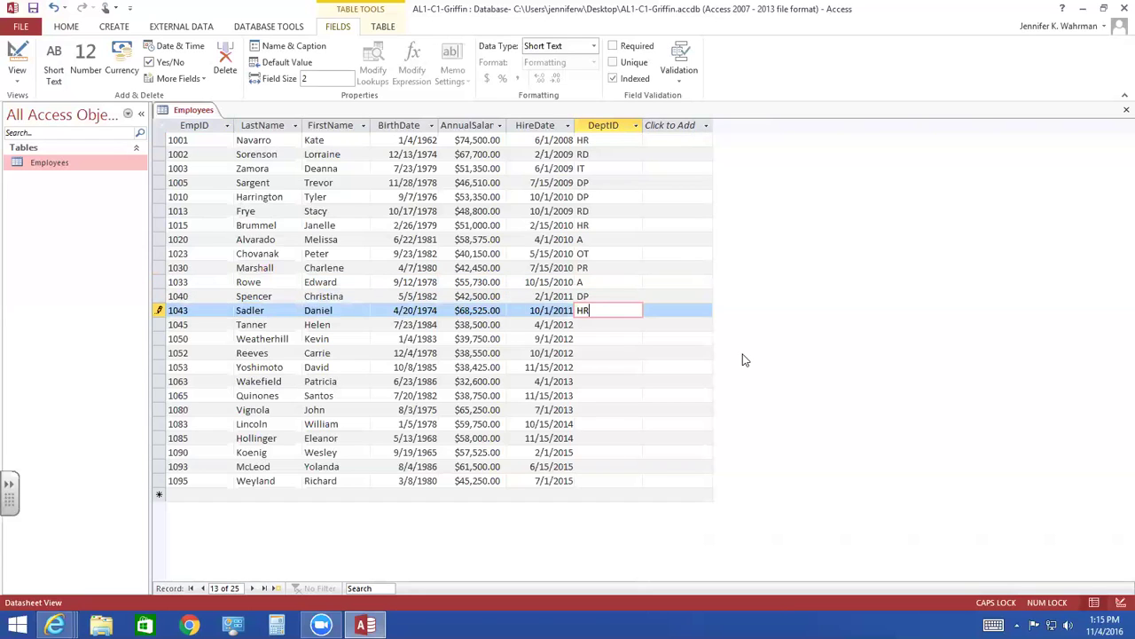
{"action": "key", "text": "Down"}
{"action": "type", "text": "RD"}
{"action": "key", "text": "Down"}
{"action": "type", "text": "IT"}
{"action": "key", "text": "Down"}
{"action": "type", "text": "PR"}
{"action": "key", "text": "Down"}
{"action": "type", "text": "HR"}
{"action": "key", "text": "Down"}
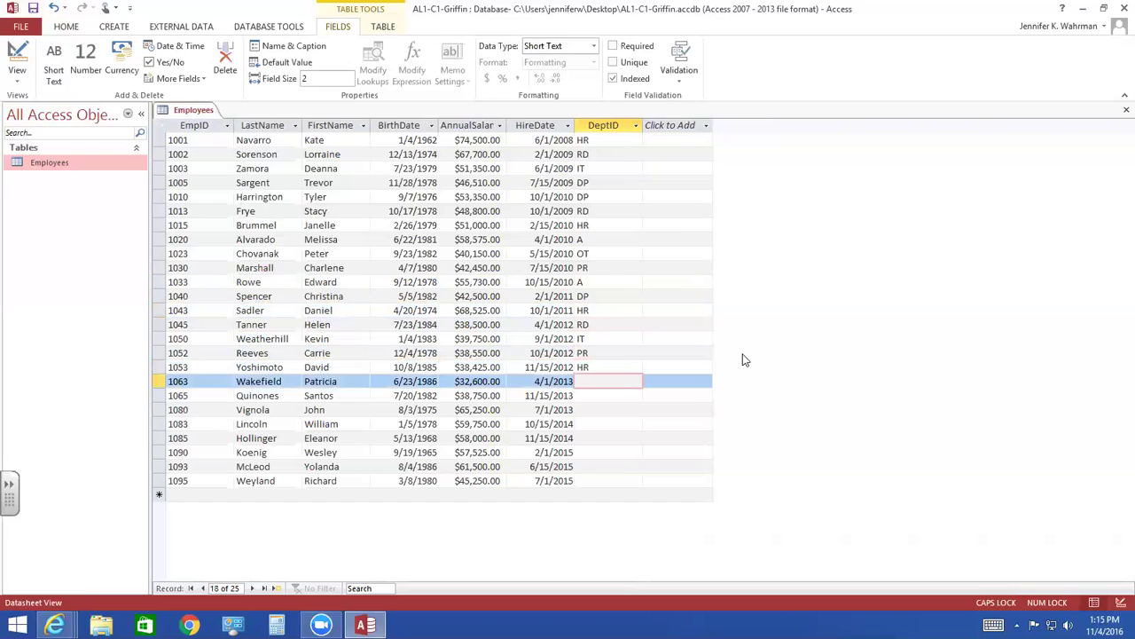
- Enter DeptID values DP, DP, IT, HR and PR for the eighteenth to twenty-second employee records
{"action": "type", "text": "DP"}
{"action": "key", "text": "Down"}
{"action": "type", "text": "DP"}
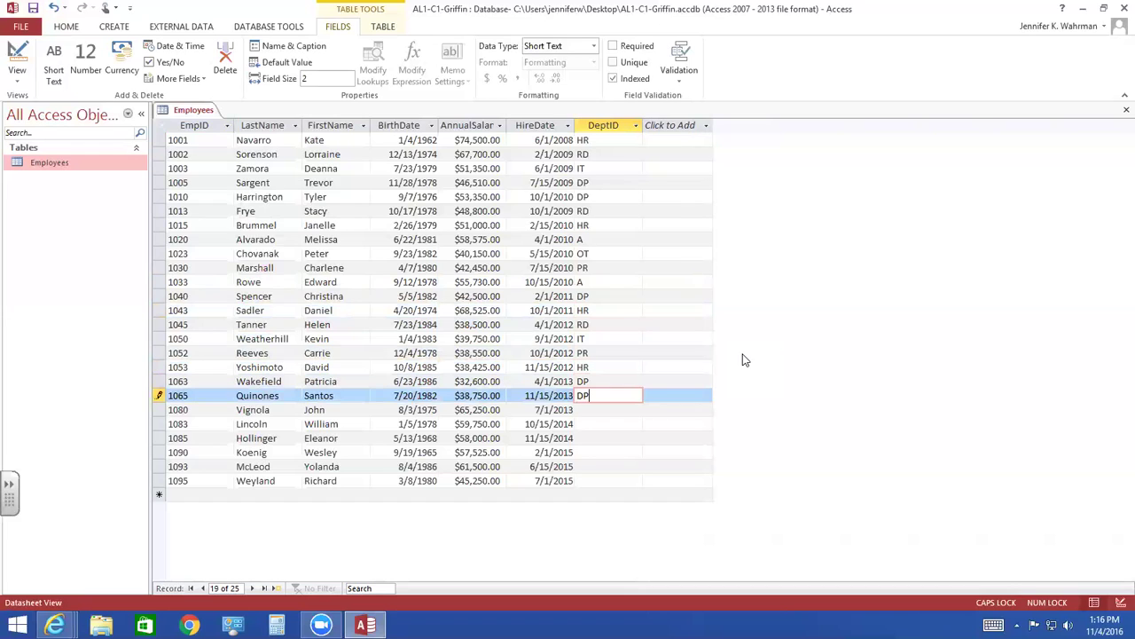
{"action": "key", "text": "Down"}
{"action": "type", "text": "IT"}
{"action": "key", "text": "Down"}
{"action": "type", "text": "HR"}
{"action": "key", "text": "Down"}
{"action": "type", "text": "PR"}
{"action": "key", "text": "Down"}
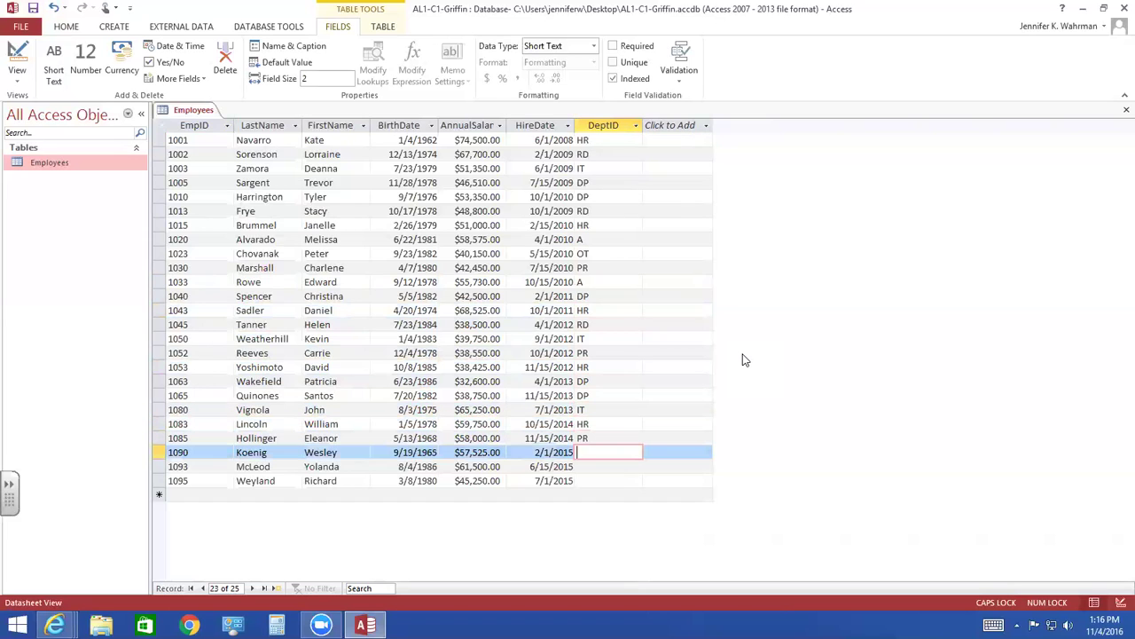
- Enter DeptID values RD, A and RD for the last three employee records and close the Employees table
{"action": "type", "text": "RD"}
{"action": "key", "text": "Down"}
{"action": "type", "text": "A"}
{"action": "key", "text": "Down"}
{"action": "type", "text": "RD"}
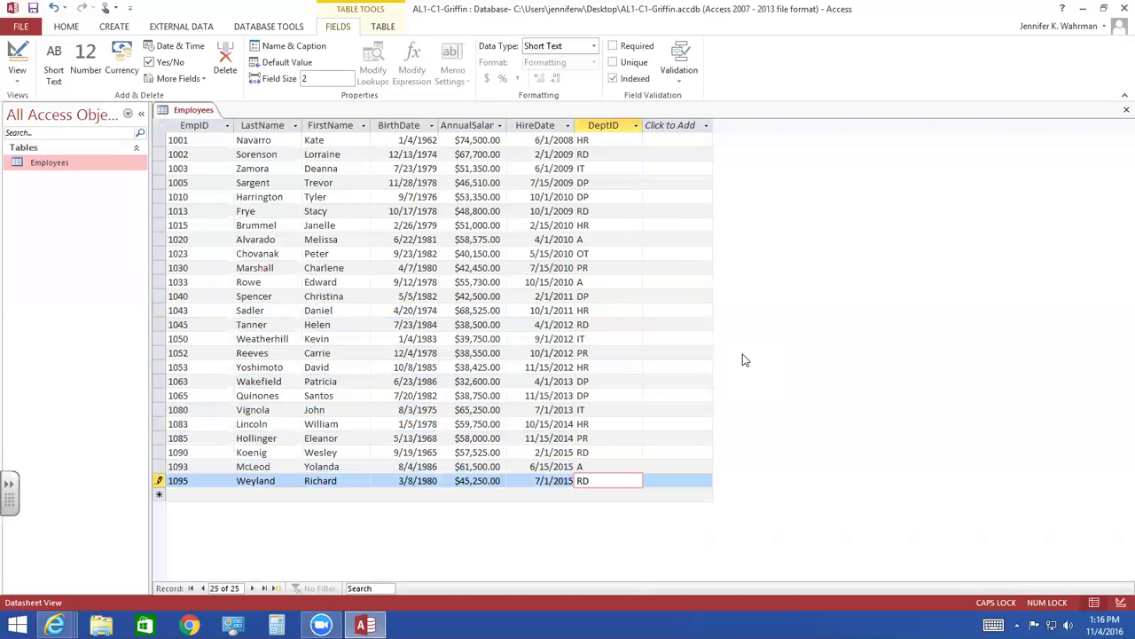
{"action": "key", "text": "Return"}
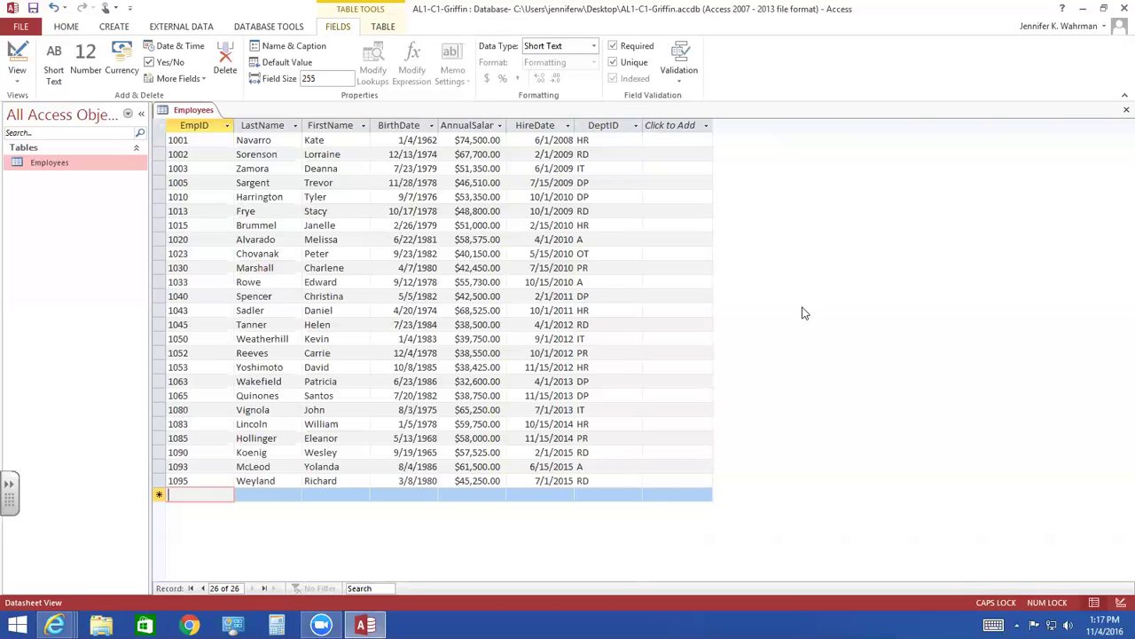
{"action": "left_click", "coordinate": [1126, 111]}
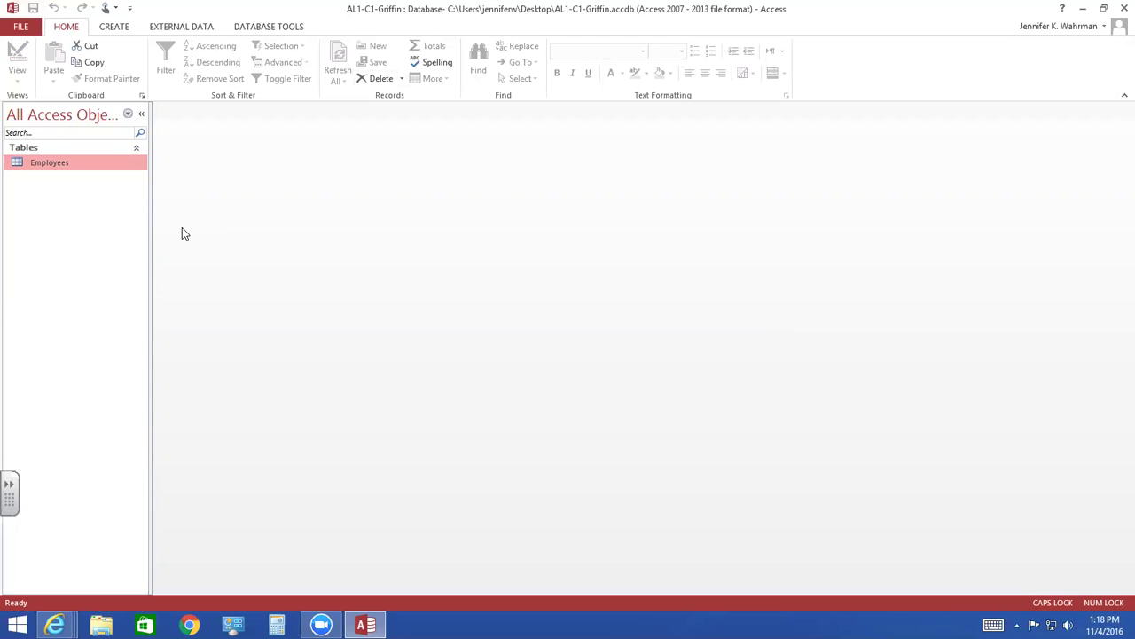
- Create a new table and change its ID field's data type to Short Text
{"action": "left_click", "coordinate": [115, 26]}
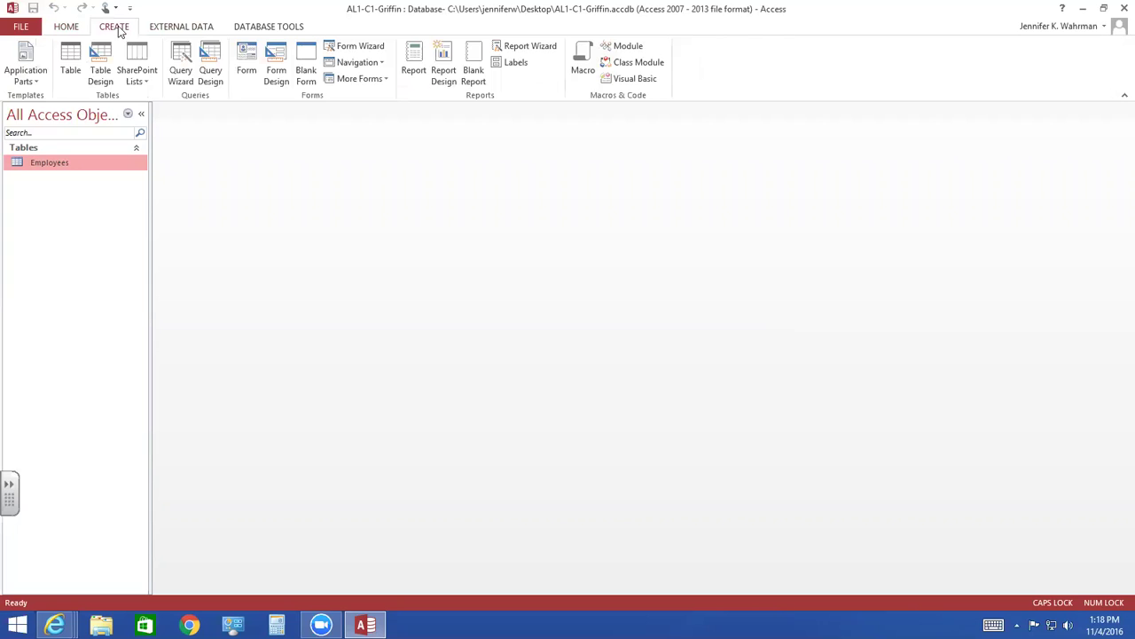
{"action": "left_click", "coordinate": [71, 70]}
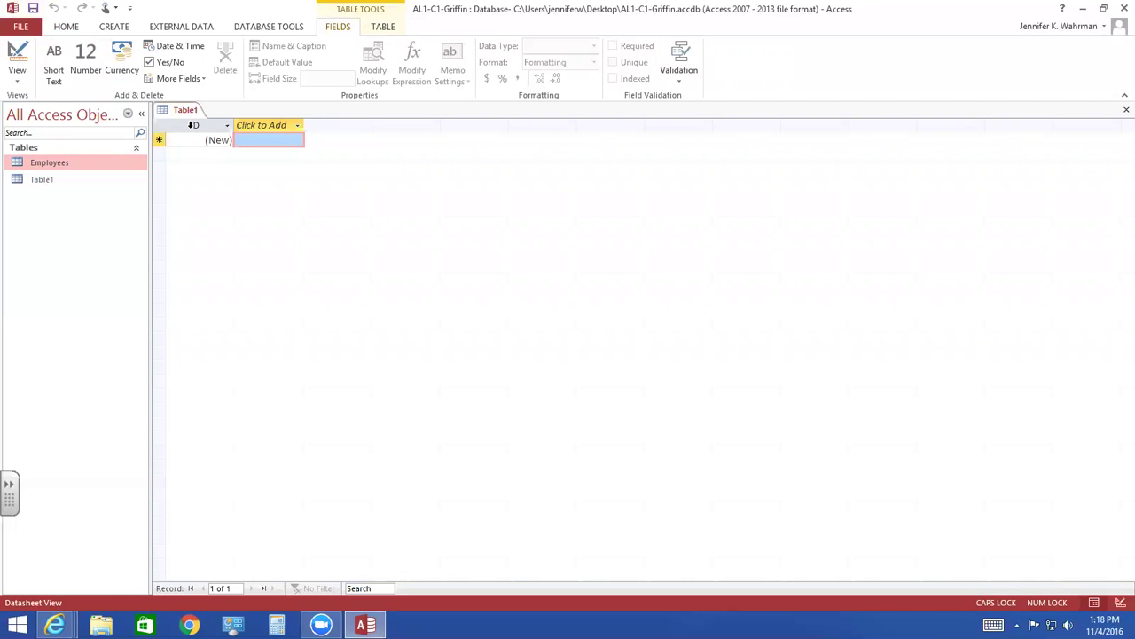
{"action": "left_click", "coordinate": [192, 125]}
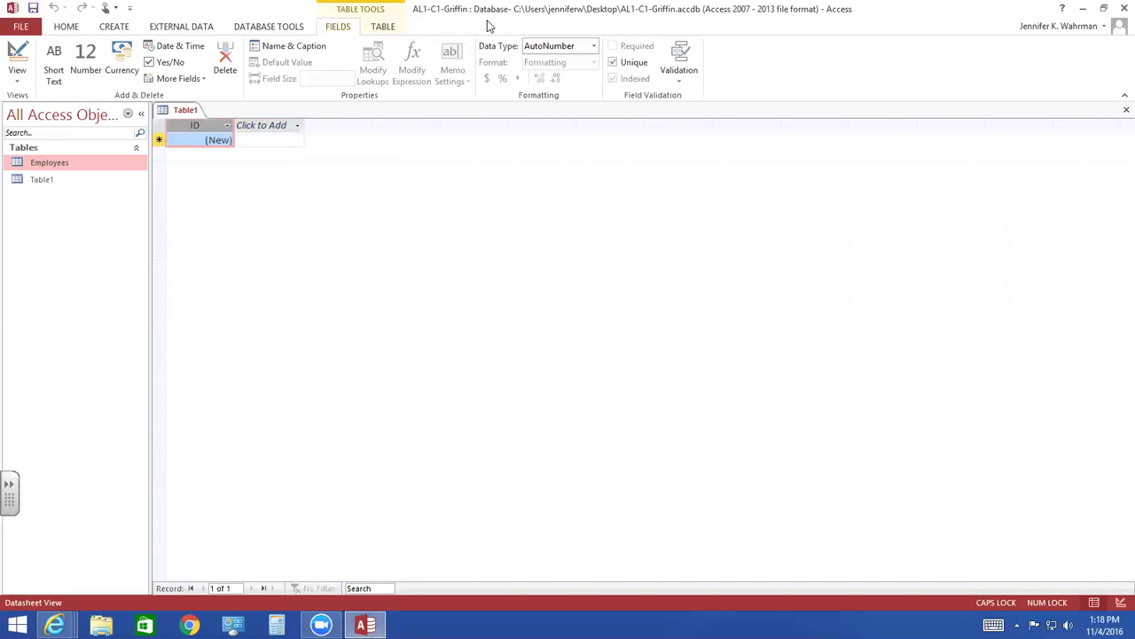
{"action": "left_click", "coordinate": [592, 47]}
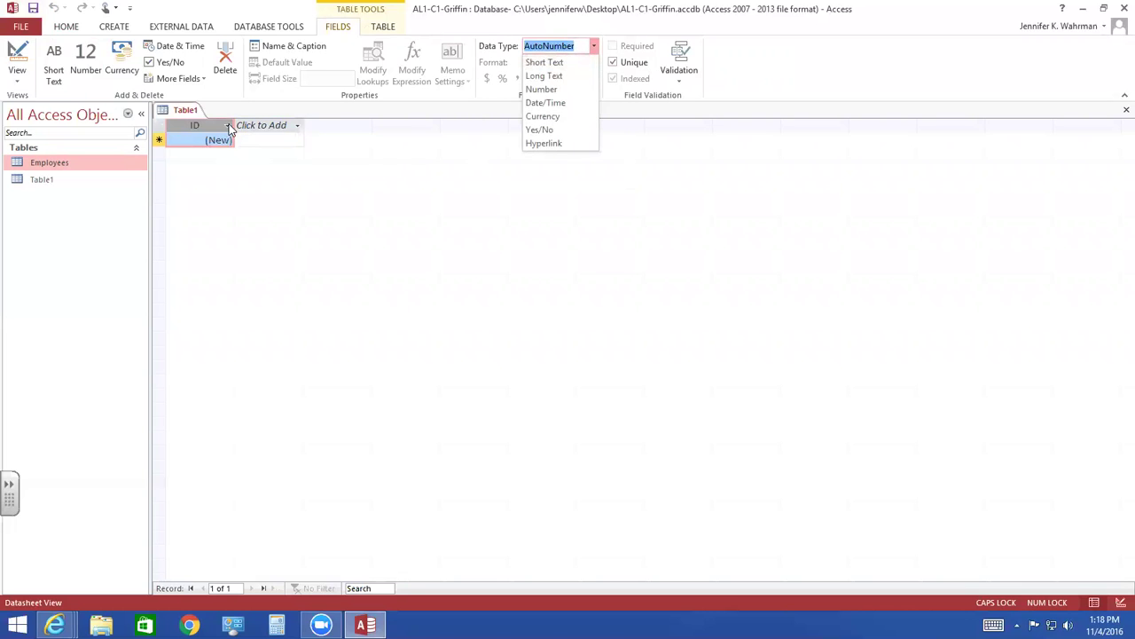
{"action": "left_click", "coordinate": [545, 62]}
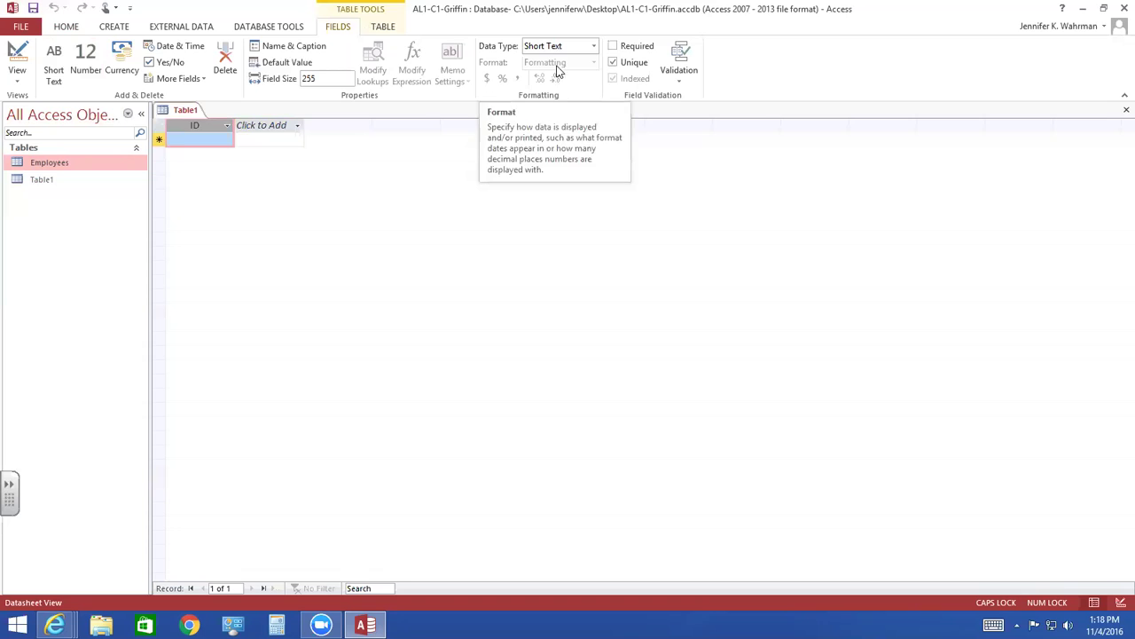
- Set the new table's ID field size to 2 and rename the field DeptID
{"action": "left_click", "coordinate": [328, 80]}
{"action": "type", "text": "2"}
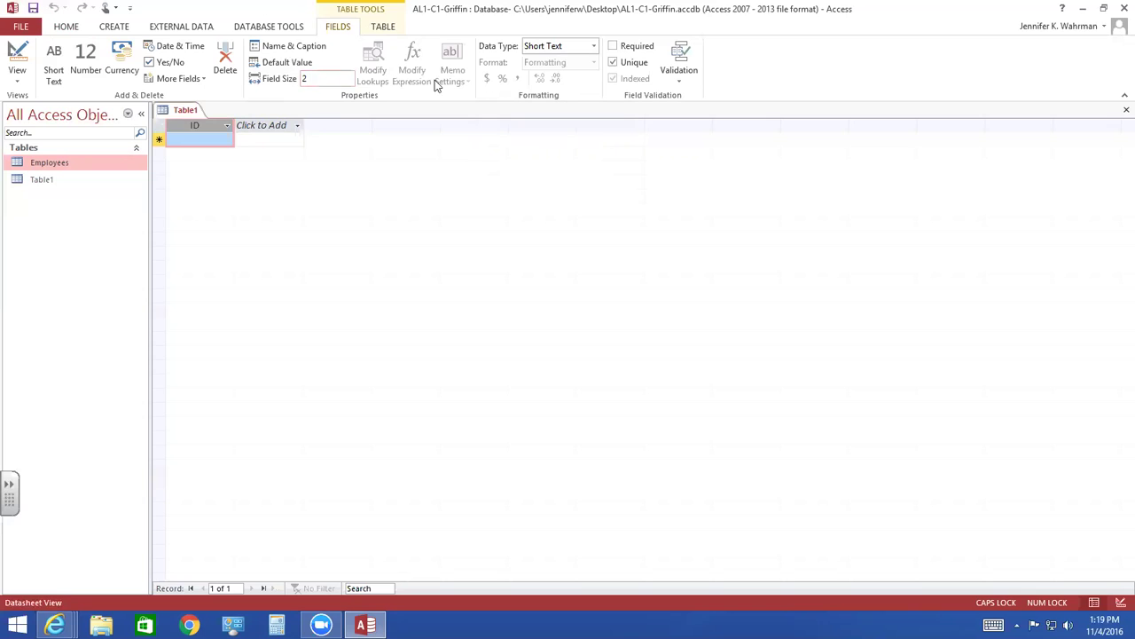
{"action": "double_click", "coordinate": [195, 125]}
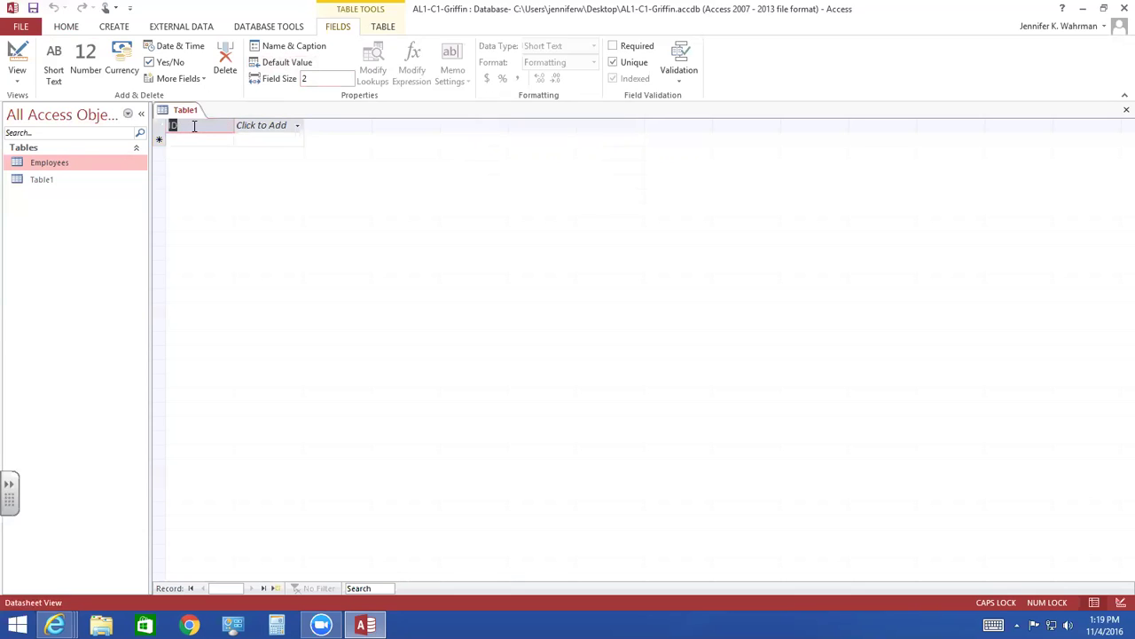
{"action": "type", "text": "dEPT"}
{"action": "key", "text": "BackSpace"}
{"action": "key", "text": "BackSpace"}
{"action": "key", "text": "BackSpace"}
{"action": "key", "text": "BackSpace"}
{"action": "key", "text": "Caps_Lock"}
{"action": "type", "text": "DeptID"}
{"action": "left_click", "coordinate": [241, 125]}
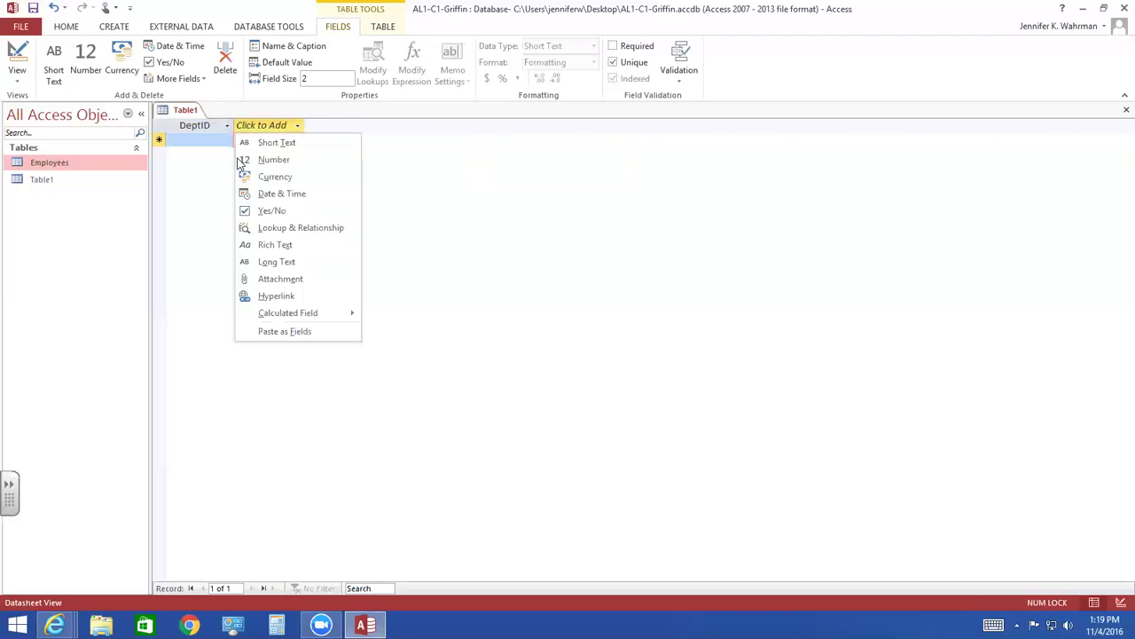
{"action": "left_click", "coordinate": [195, 129]}
{"action": "left_click", "coordinate": [194, 130]}
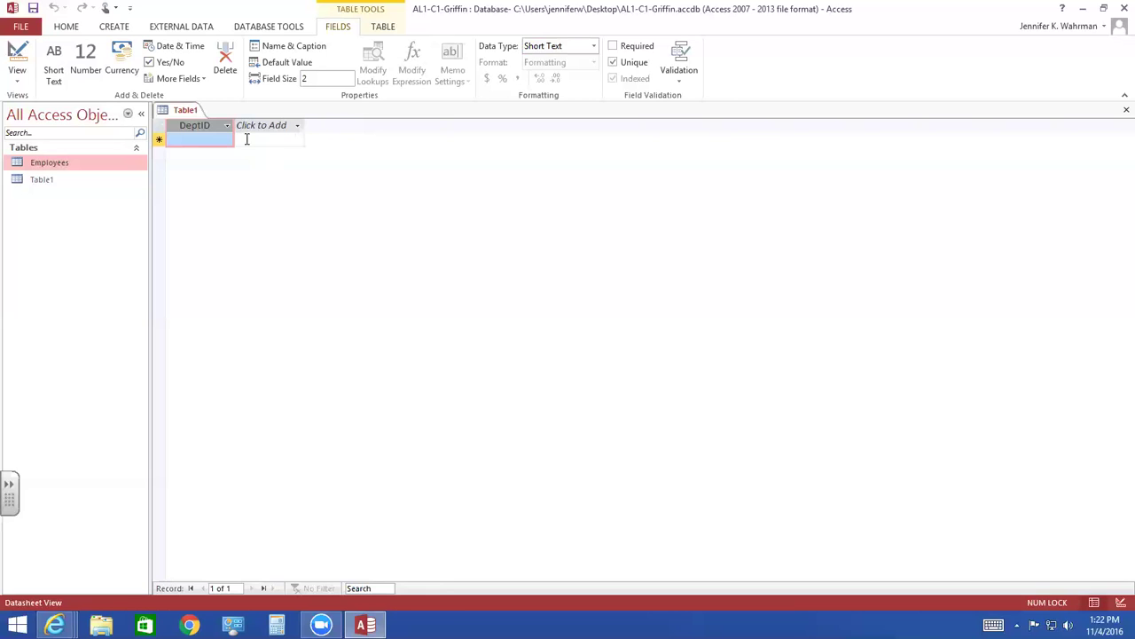
- Add a second Short Text field named Department to the new table
{"action": "left_click", "coordinate": [297, 127]}
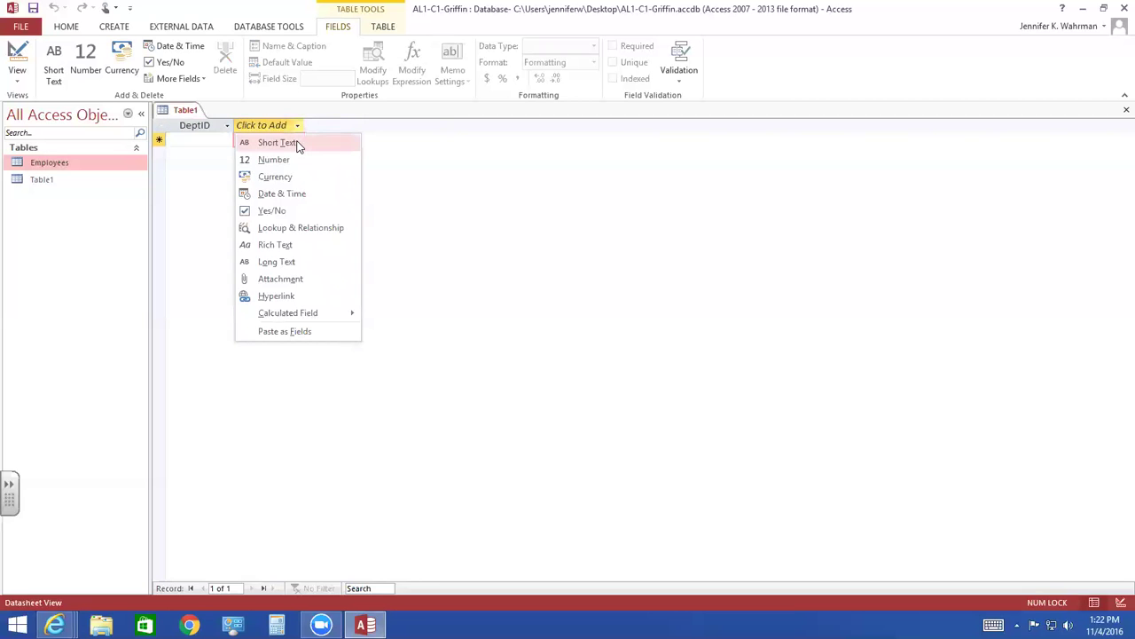
{"action": "left_click", "coordinate": [299, 143]}
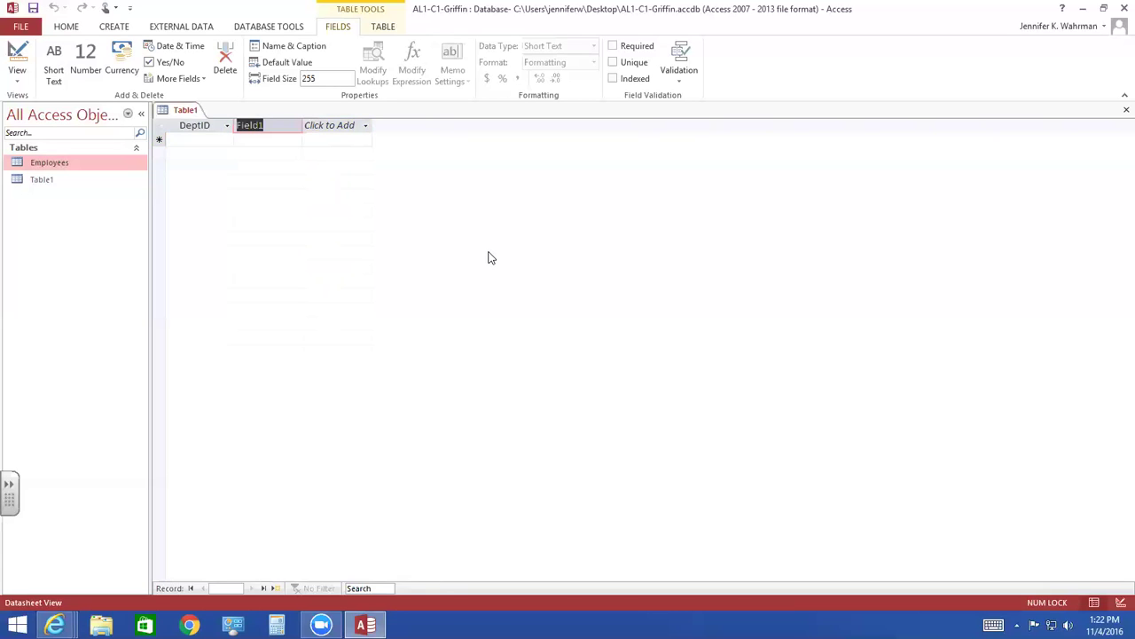
{"action": "type", "text": "Department"}
{"action": "key", "text": "Return"}
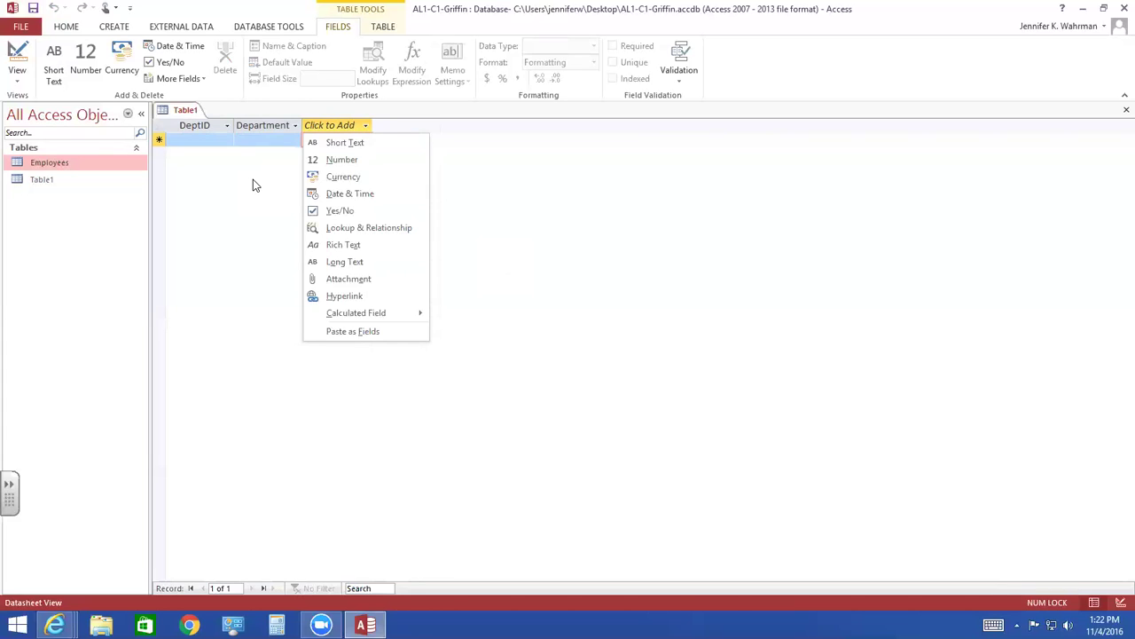
{"action": "left_click", "coordinate": [199, 138]}
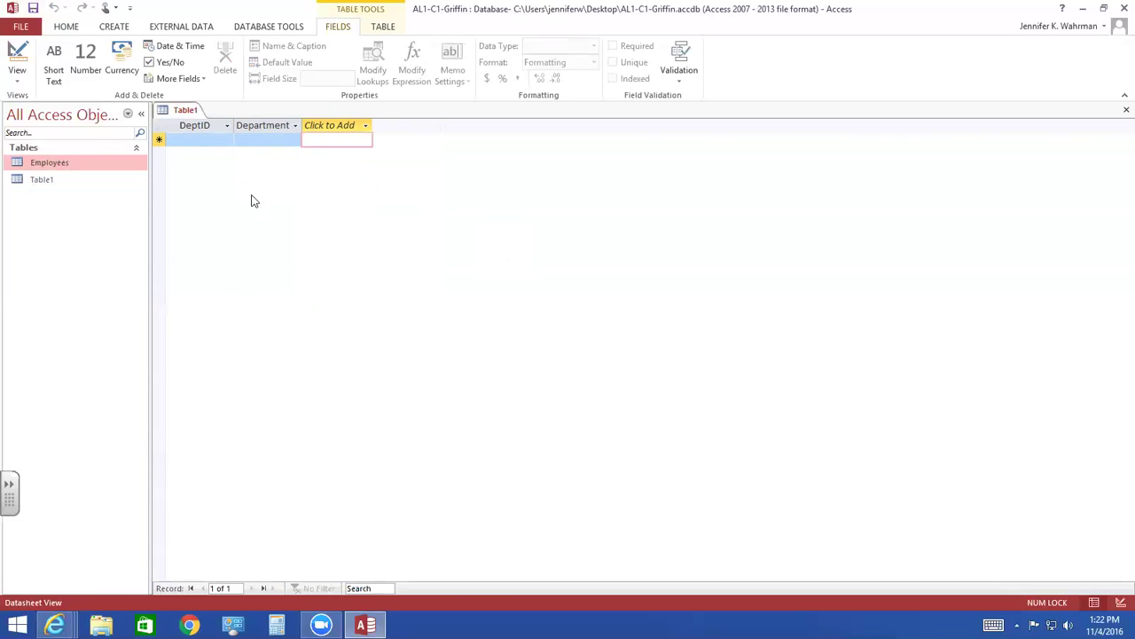
- Enter the first record with DeptID A and department Accounting
{"action": "left_click", "coordinate": [196, 141]}
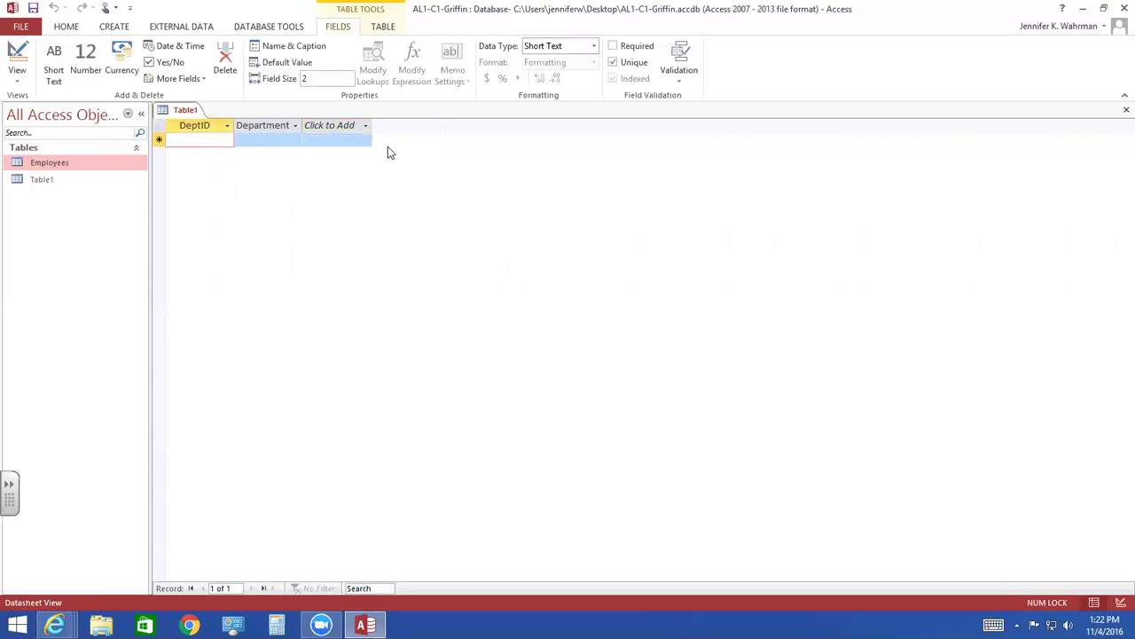
{"action": "type", "text": "A"}
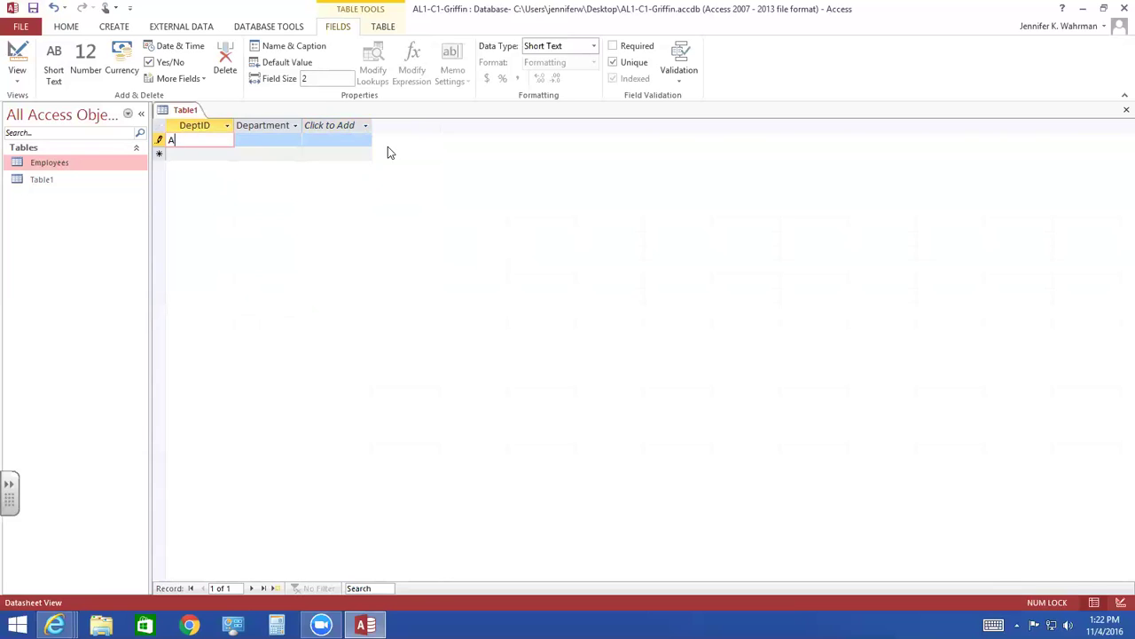
{"action": "key", "text": "Tab"}
{"action": "type", "text": "Accounting"}
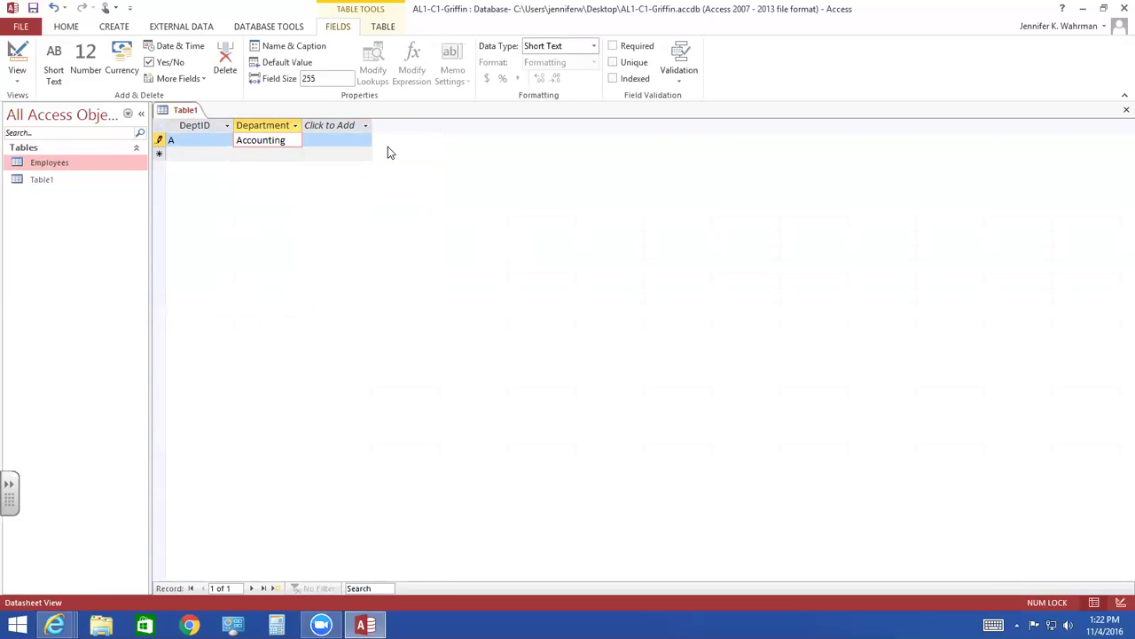
{"action": "key", "text": "Tab"}
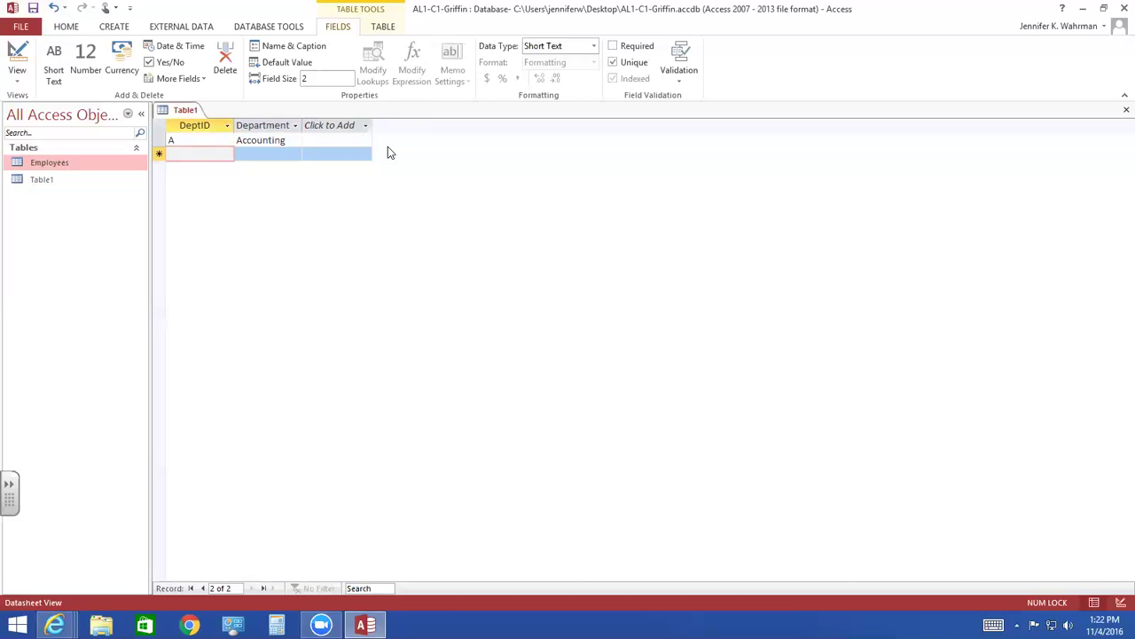
- Enter the second record with DeptID DP and department Design and Production
{"action": "type", "text": "DP"}
{"action": "key", "text": "Tab"}
{"action": "type", "text": "E"}
{"action": "key", "text": "BackSpace"}
{"action": "type", "text": "D"}
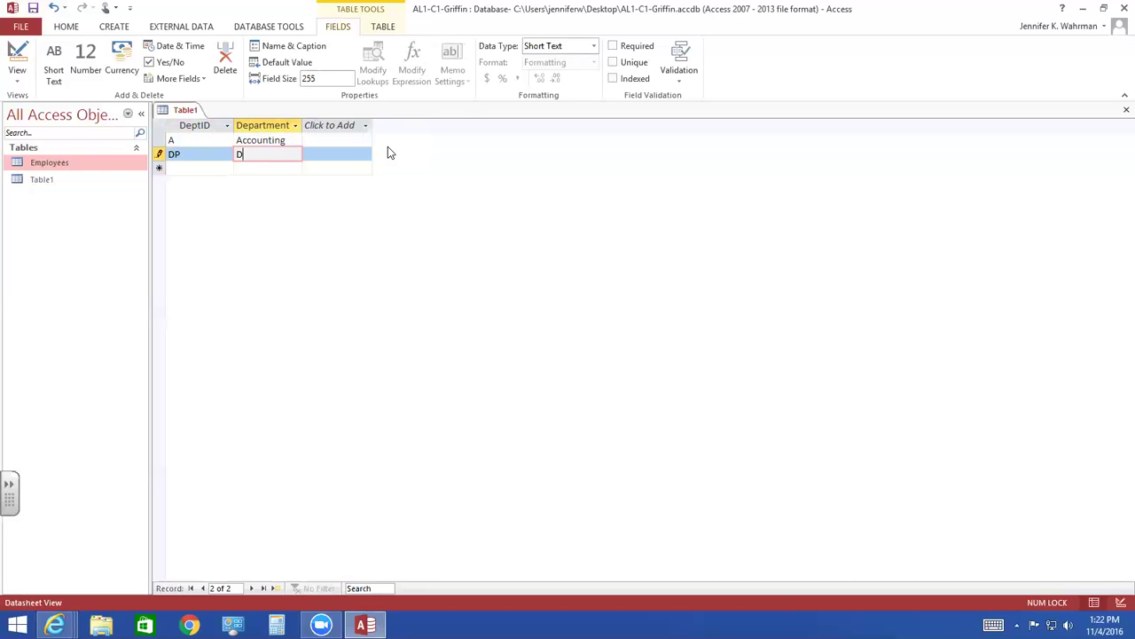
{"action": "type", "text": "esign and Production"}
{"action": "key", "text": "Tab"}
- Enter the third record with DeptID HR and department Human Resources
{"action": "type", "text": "HR"}
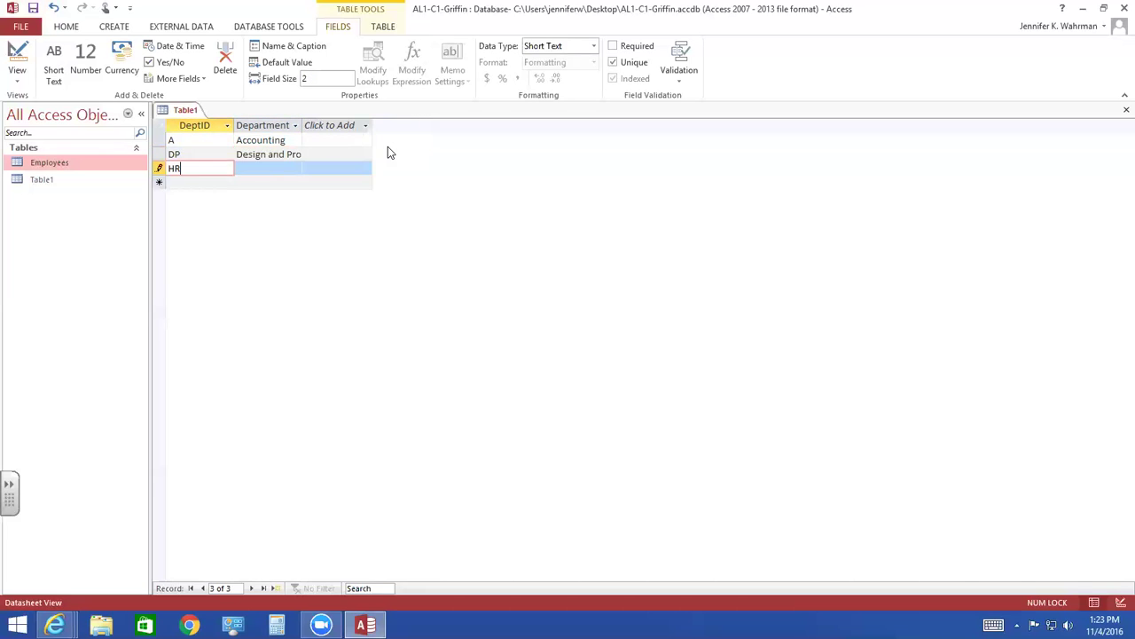
{"action": "key", "text": "Tab"}
{"action": "type", "text": "Human "}
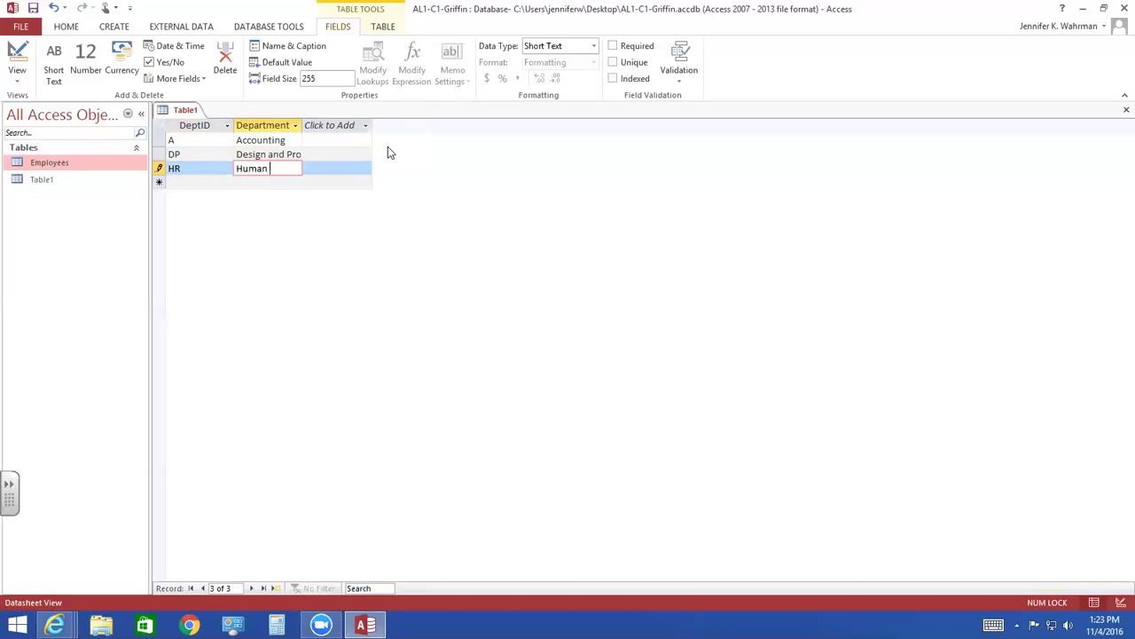
{"action": "type", "text": "Resources"}
{"action": "key", "text": "Tab"}
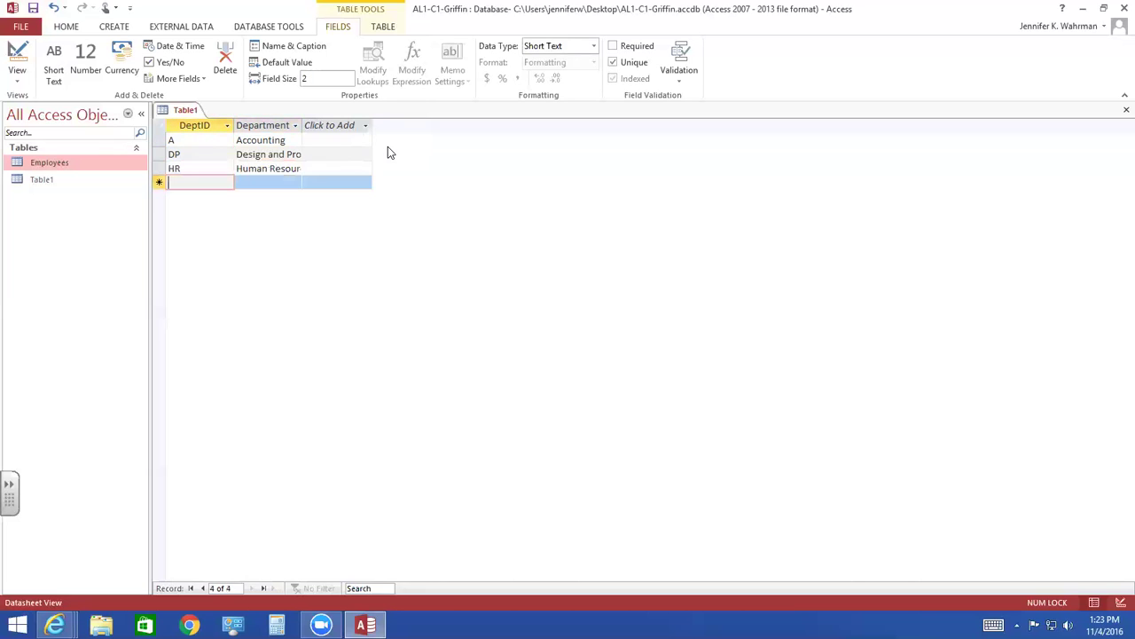
- Enter the fourth record with DeptID IT and department Information Technology Services
{"action": "type", "text": "IT"}
{"action": "key", "text": "Tab"}
{"action": "type", "text": "Information"}
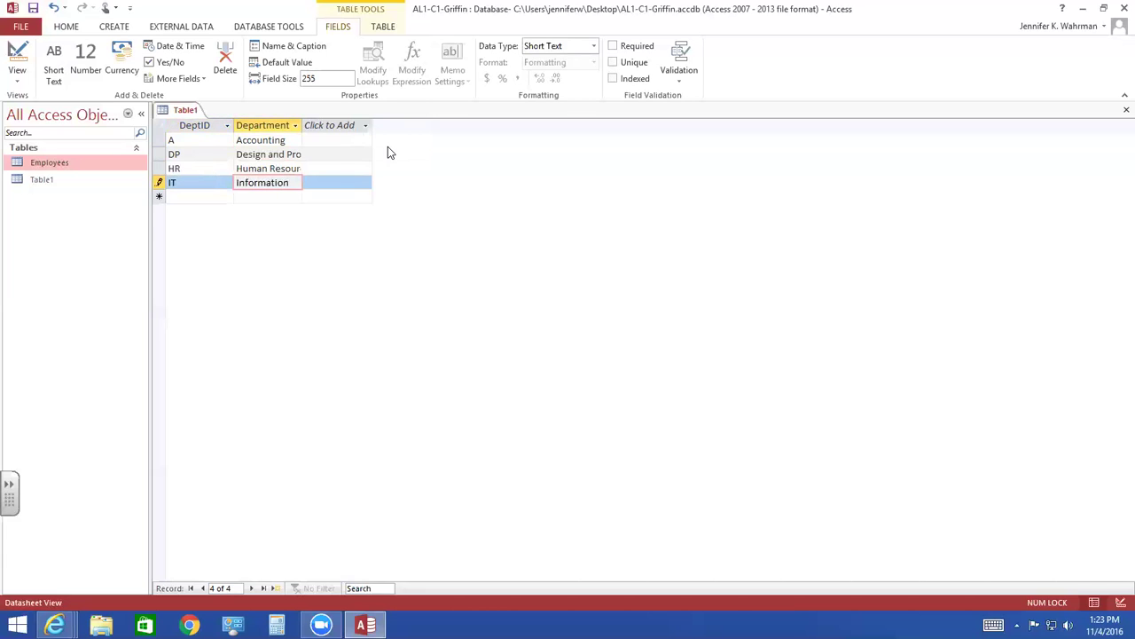
{"action": "type", "text": " Technology Serv"}
{"action": "type", "text": "ices"}
{"action": "key", "text": "Tab"}
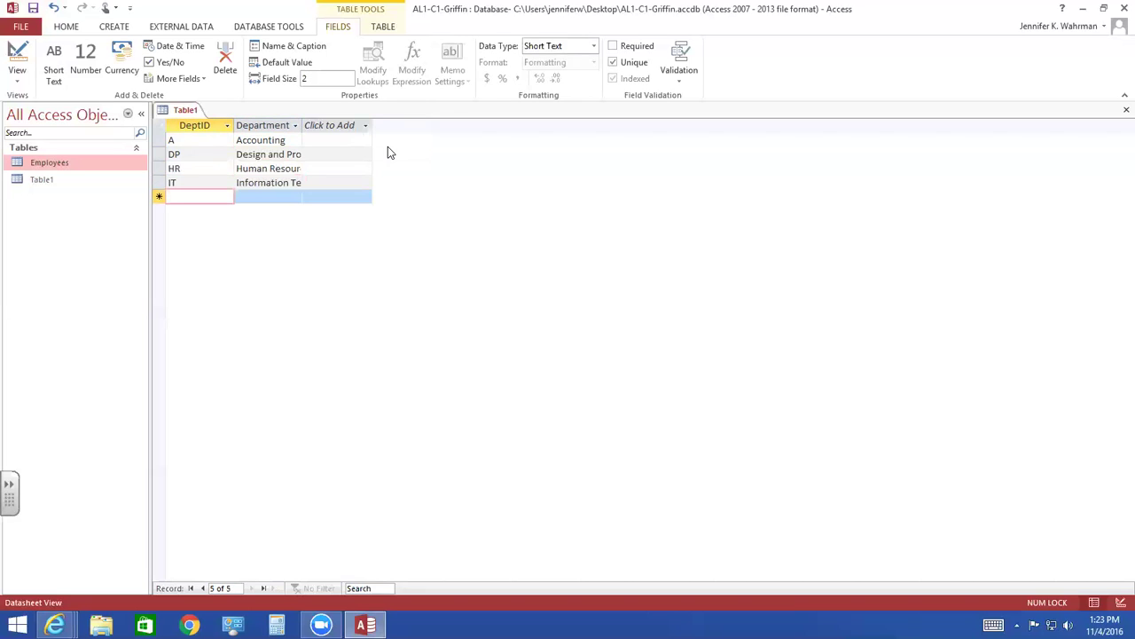
- Enter the fifth record with DeptID PR and department Public Relations
{"action": "type", "text": "P"}
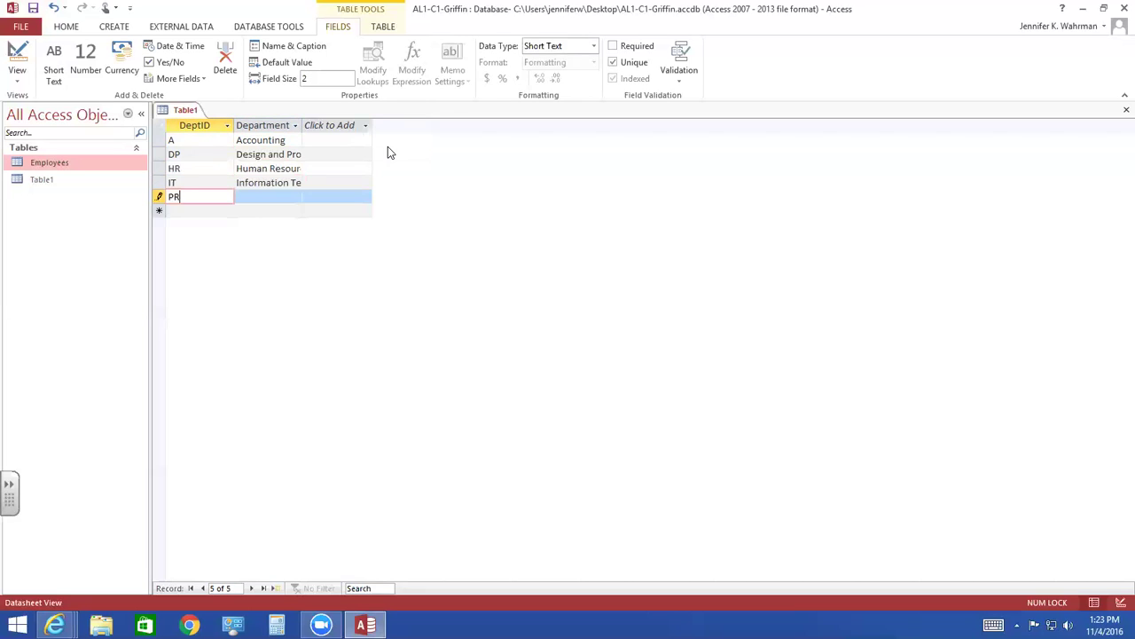
{"action": "type", "text": "R"}
{"action": "key", "text": "Tab"}
{"action": "type", "text": "Public Relati"}
{"action": "type", "text": "ons"}
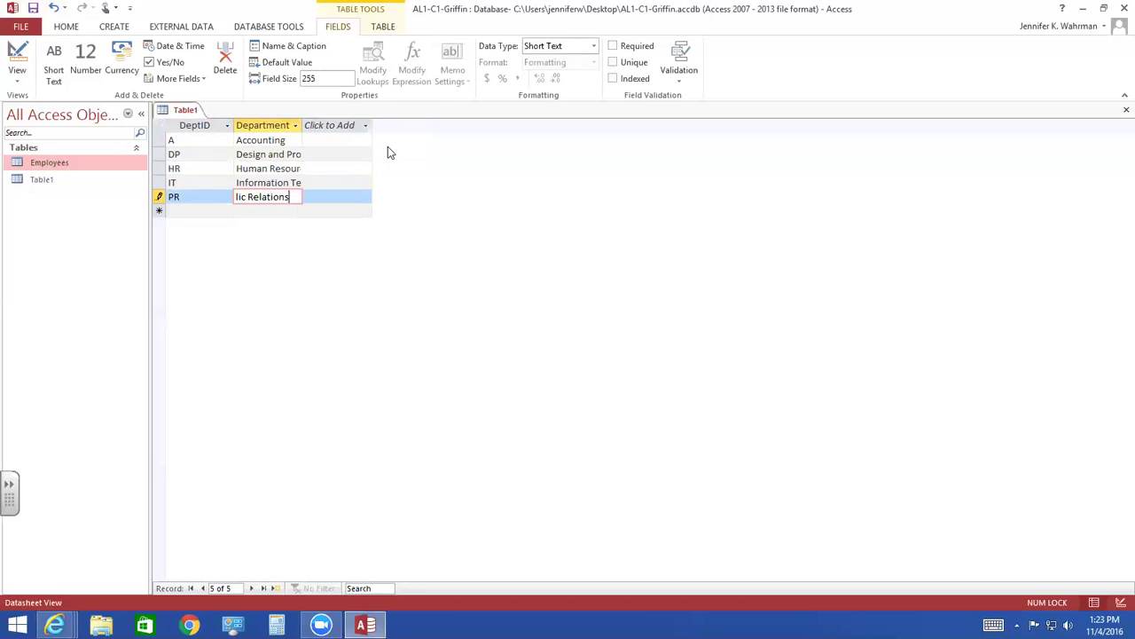
{"action": "key", "text": "Tab"}
- Enter the sixth record, RD for Research and Development, and fit the Department and DeptID column widths to their contents
{"action": "type", "text": "RD"}
{"action": "key", "text": "Tab"}
{"action": "type", "text": "Research and Development"}
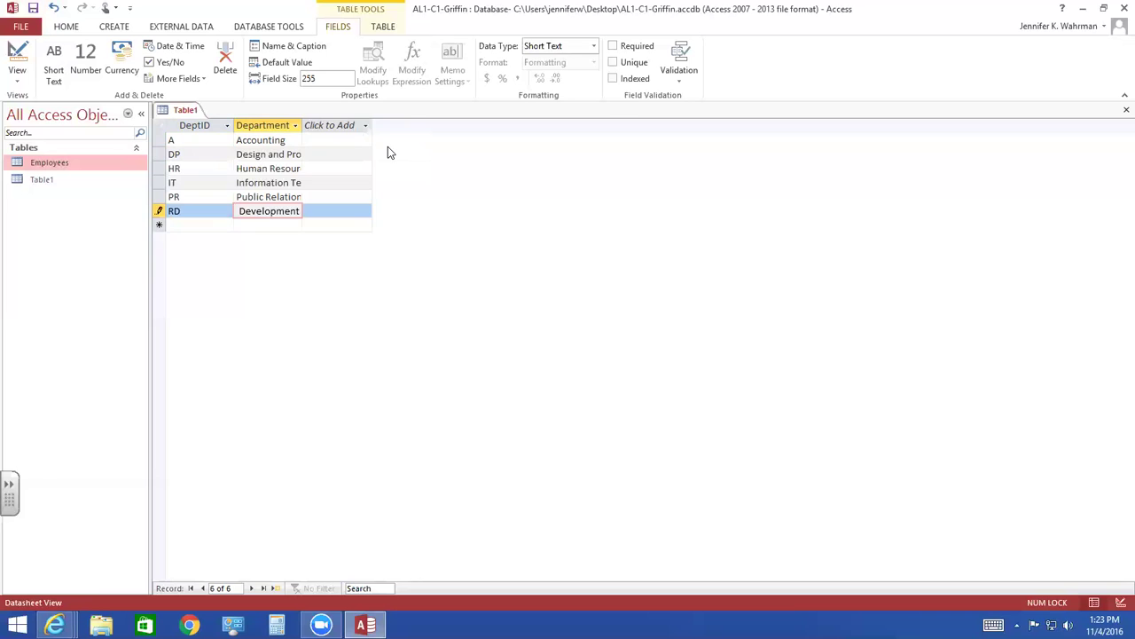
{"action": "key", "text": "Tab"}
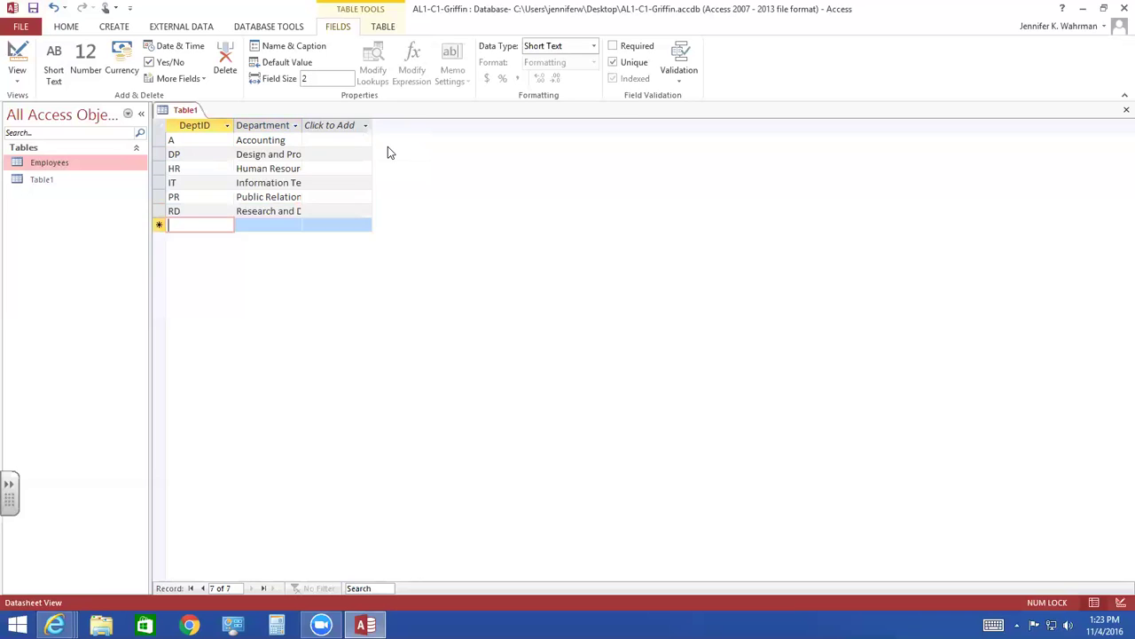
{"action": "double_click", "coordinate": [301, 125]}
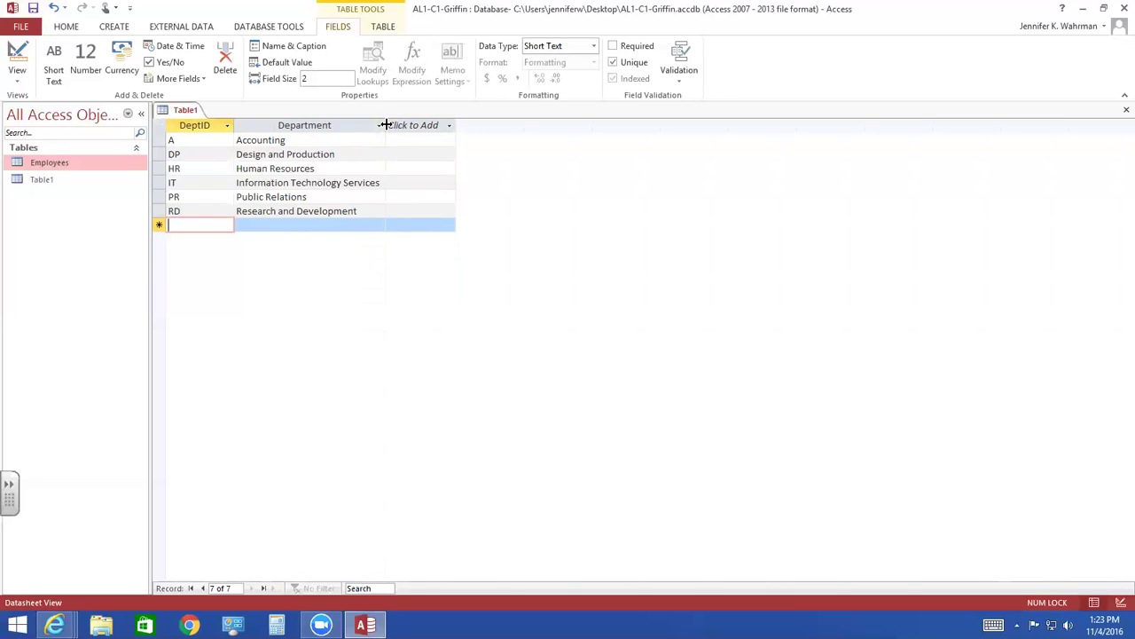
{"action": "double_click", "coordinate": [233, 125]}
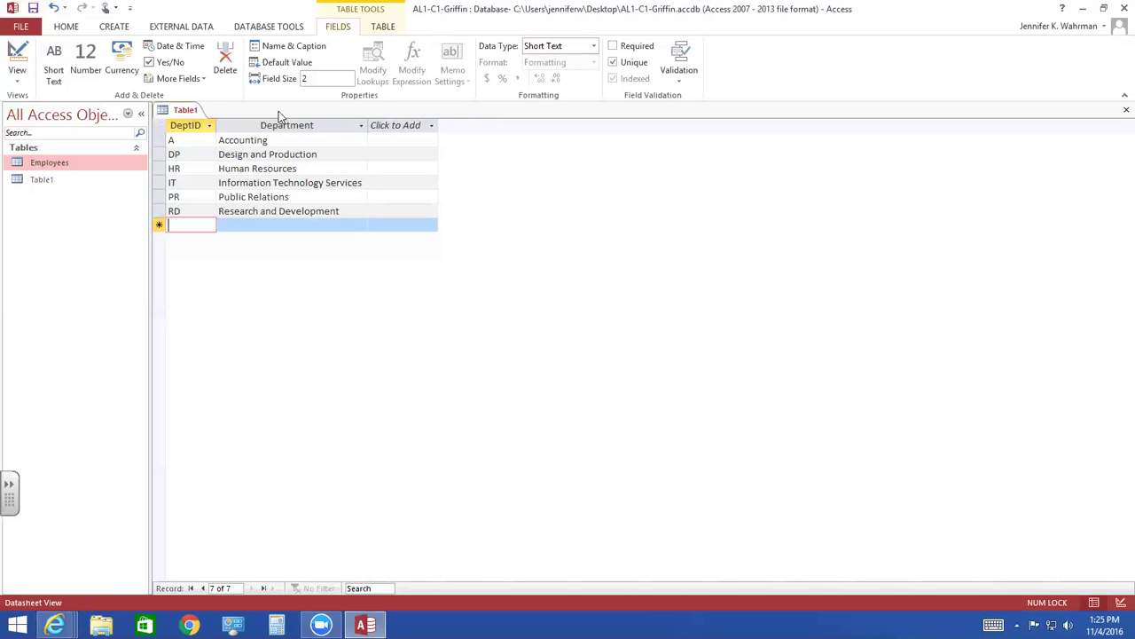
- Close the new table and save it under the name Departments
{"action": "left_click", "coordinate": [1115, 112]}
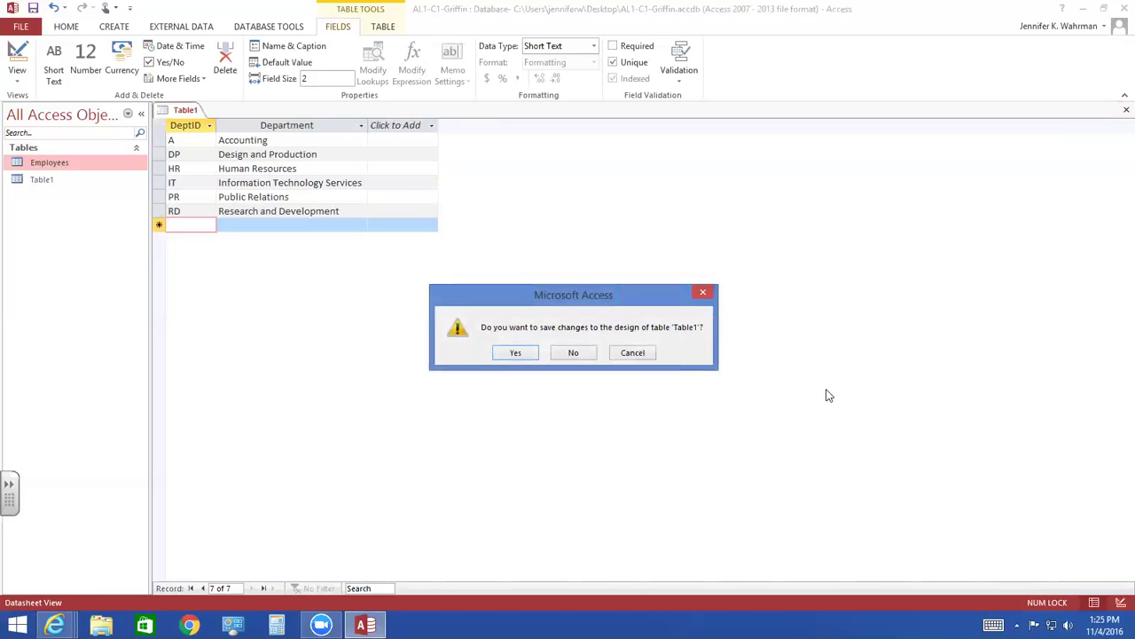
{"action": "left_click", "coordinate": [517, 354]}
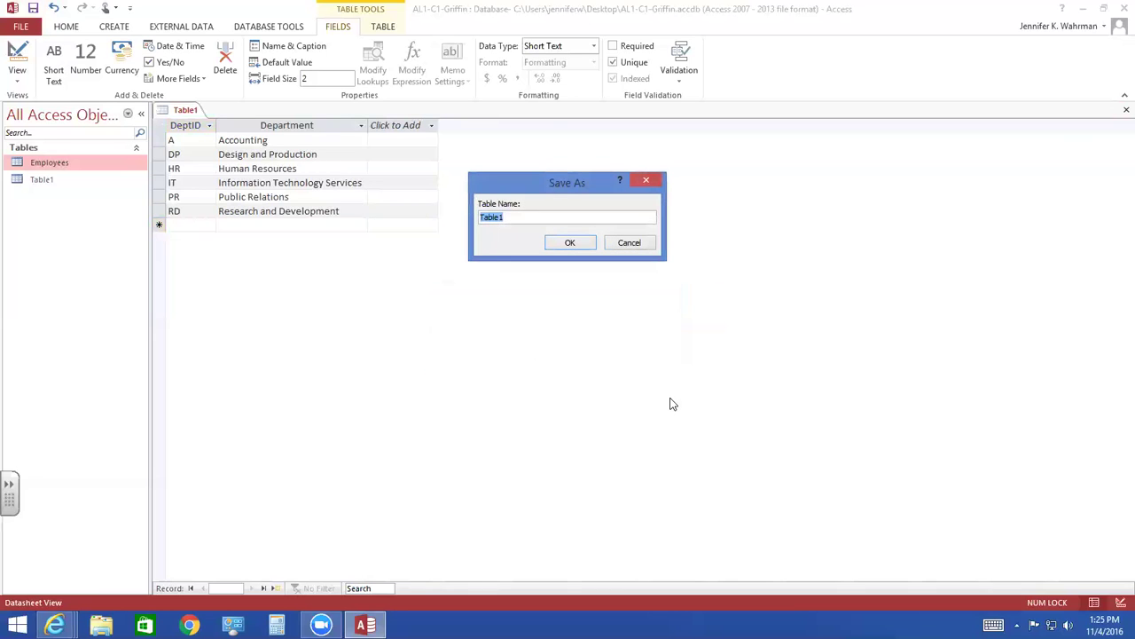
{"action": "type", "text": "Deparmtnets"}
{"action": "key", "text": "BackSpace"}
{"action": "key", "text": "BackSpace"}
{"action": "key", "text": "BackSpace"}
{"action": "key", "text": "BackSpace"}
{"action": "key", "text": "BackSpace"}
{"action": "key", "text": "BackSpace"}
{"action": "type", "text": "tments"}
{"action": "left_click", "coordinate": [582, 244]}
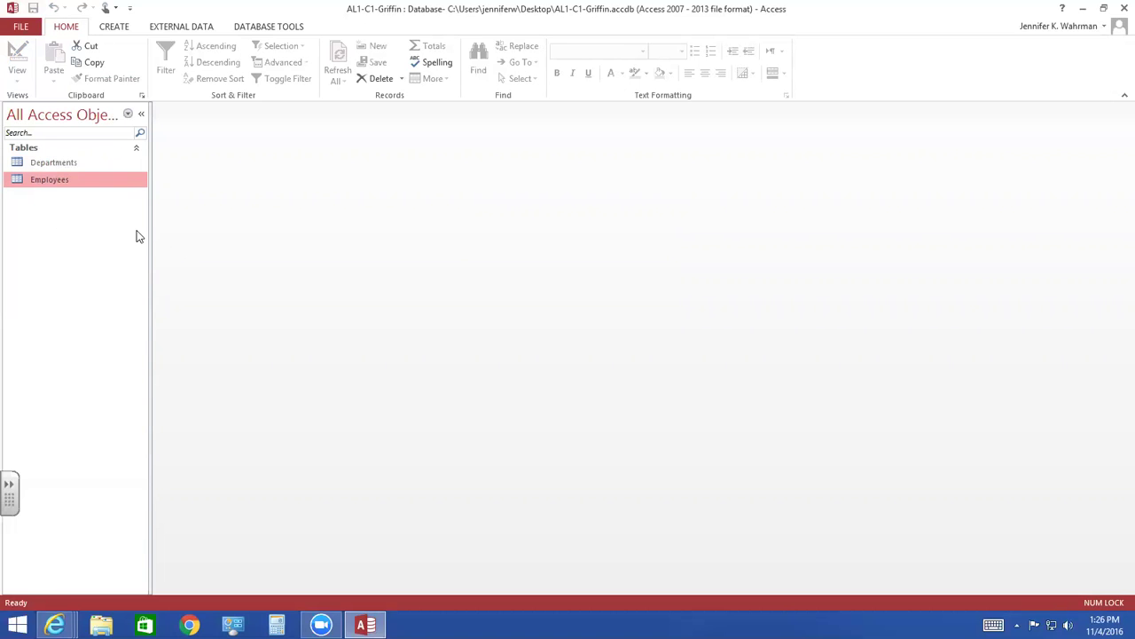
- Open the Employees table and move the DeptID column directly after BirthDate
{"action": "double_click", "coordinate": [49, 180]}
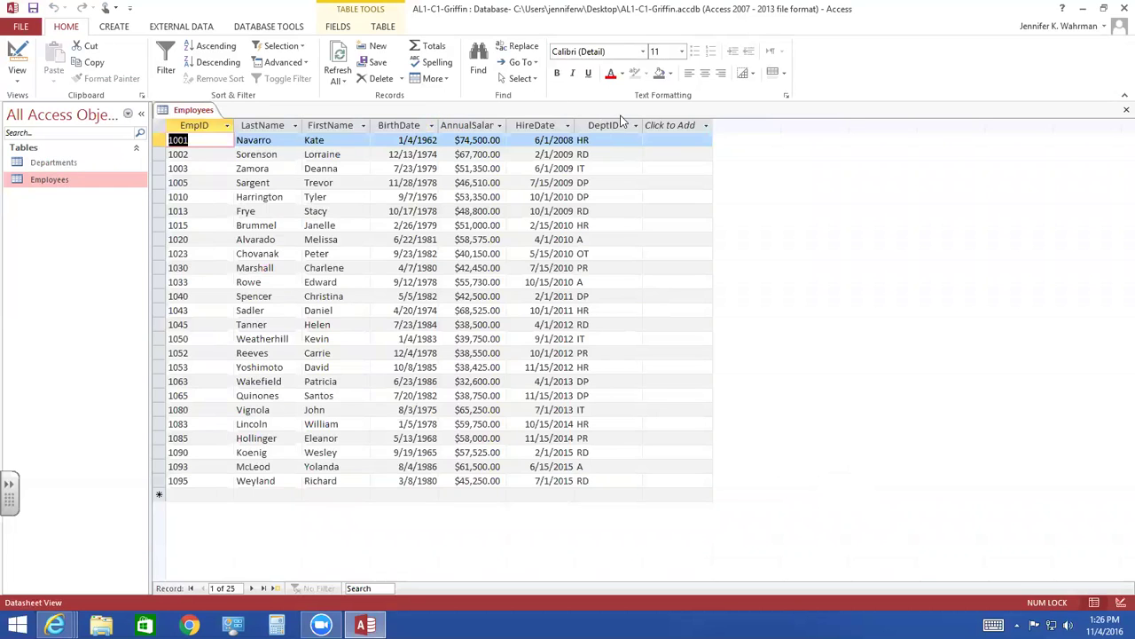
{"action": "left_click", "coordinate": [596, 125]}
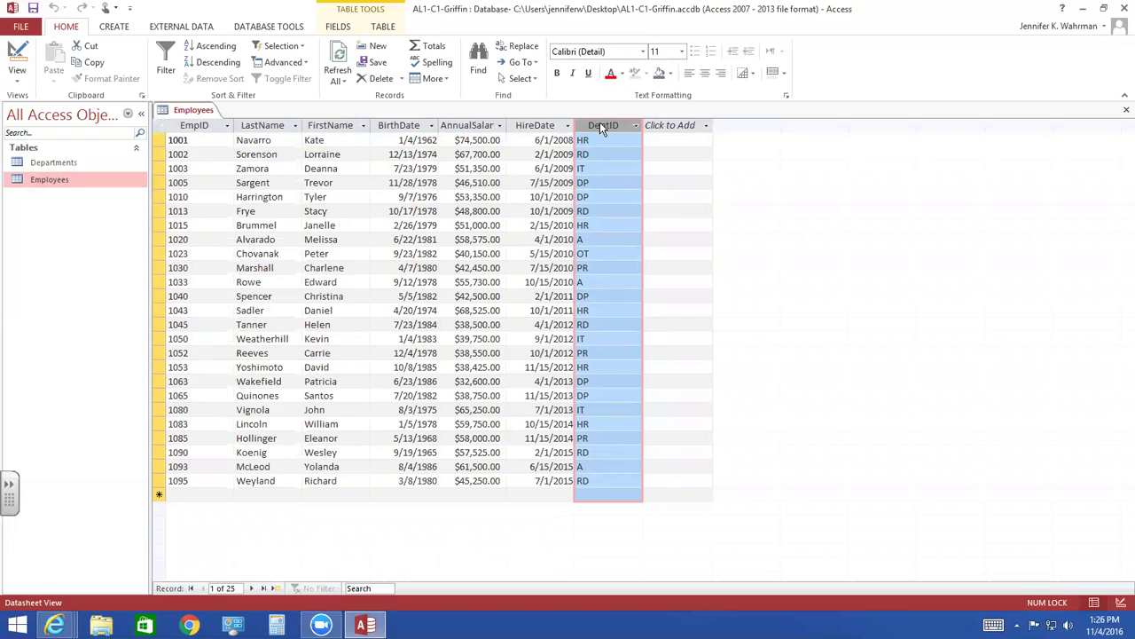
{"action": "left_click_drag", "start_coordinate": [600, 122], "coordinate": [600, 122]}
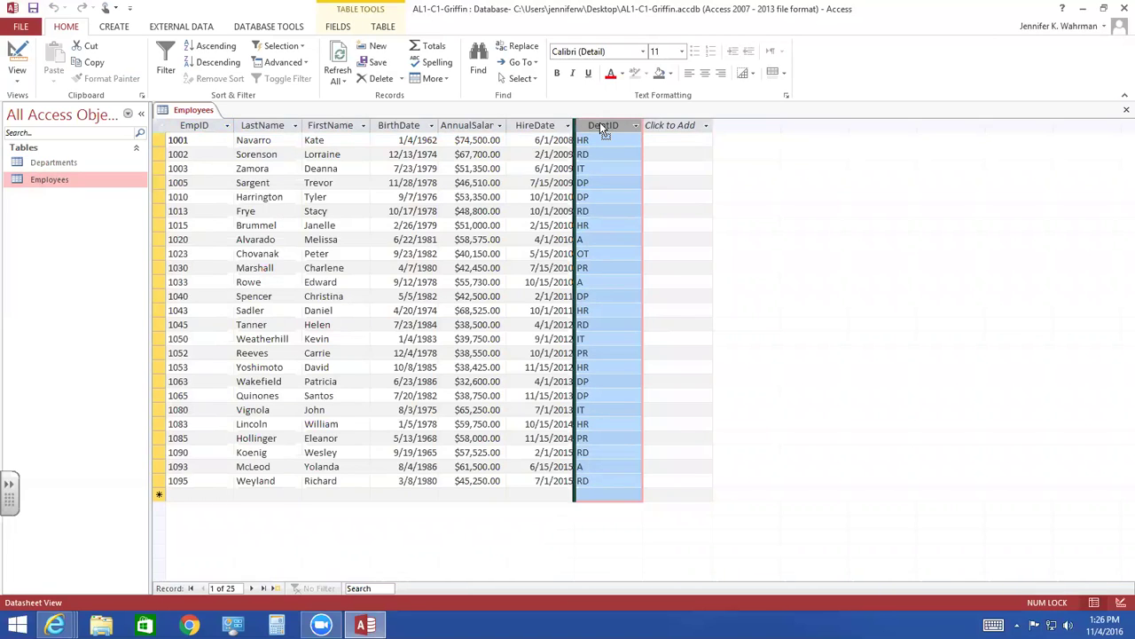
{"action": "left_click_drag", "start_coordinate": [600, 122], "coordinate": [448, 131]}
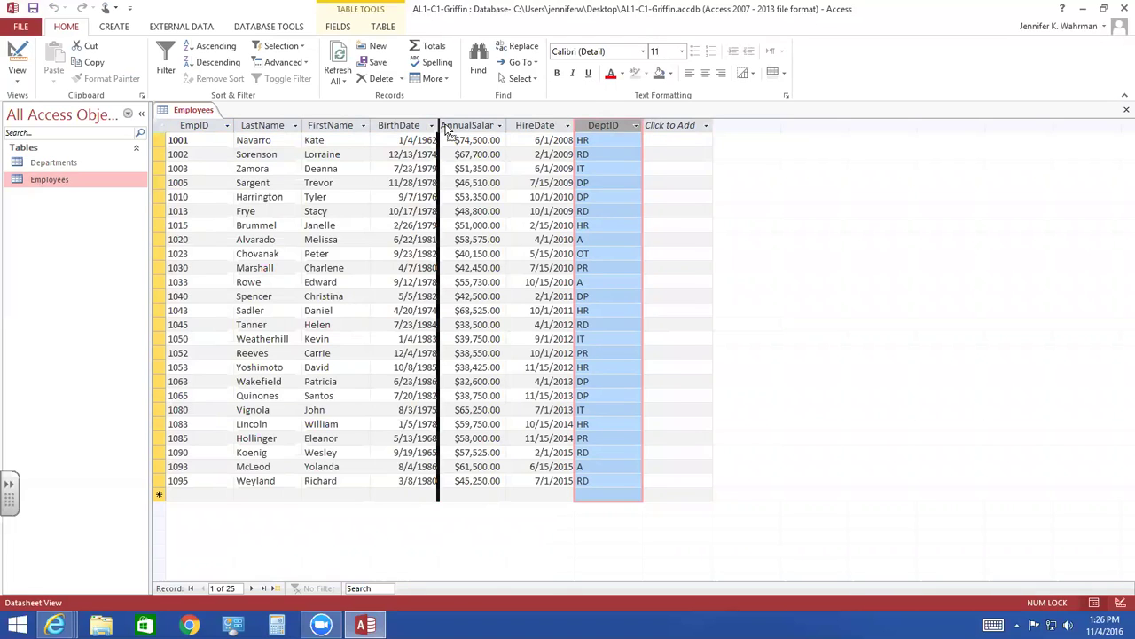
{"action": "left_click_drag", "start_coordinate": [447, 130], "coordinate": [449, 133]}
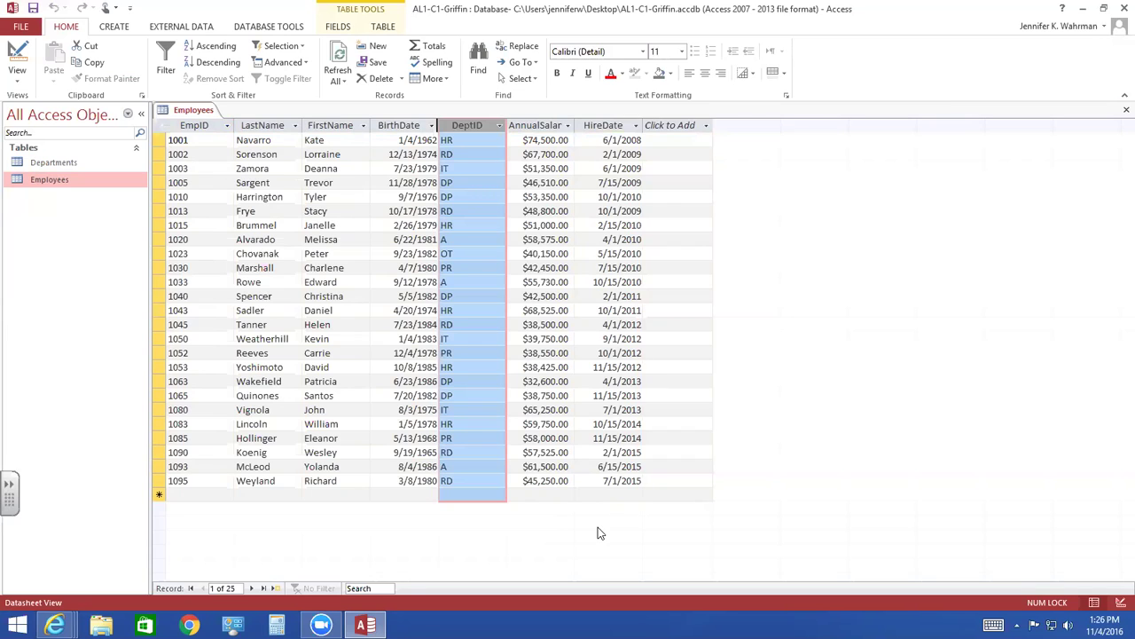
{"action": "left_click", "coordinate": [566, 182]}
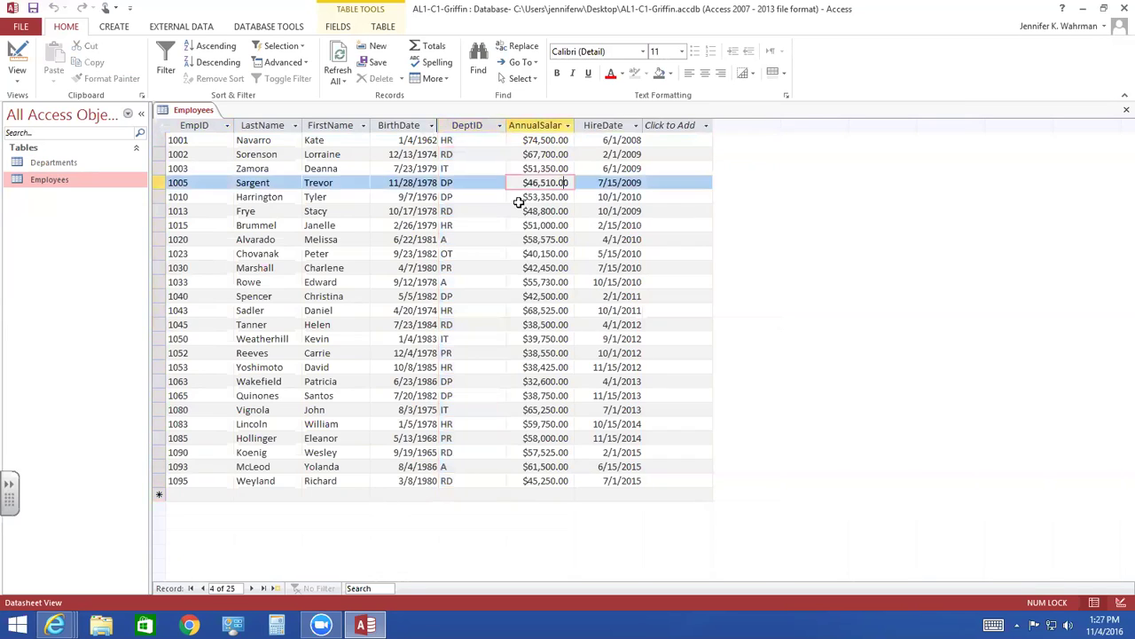
- Open the Employees table in print preview and look through both portrait pages
{"action": "left_click", "coordinate": [427, 196]}
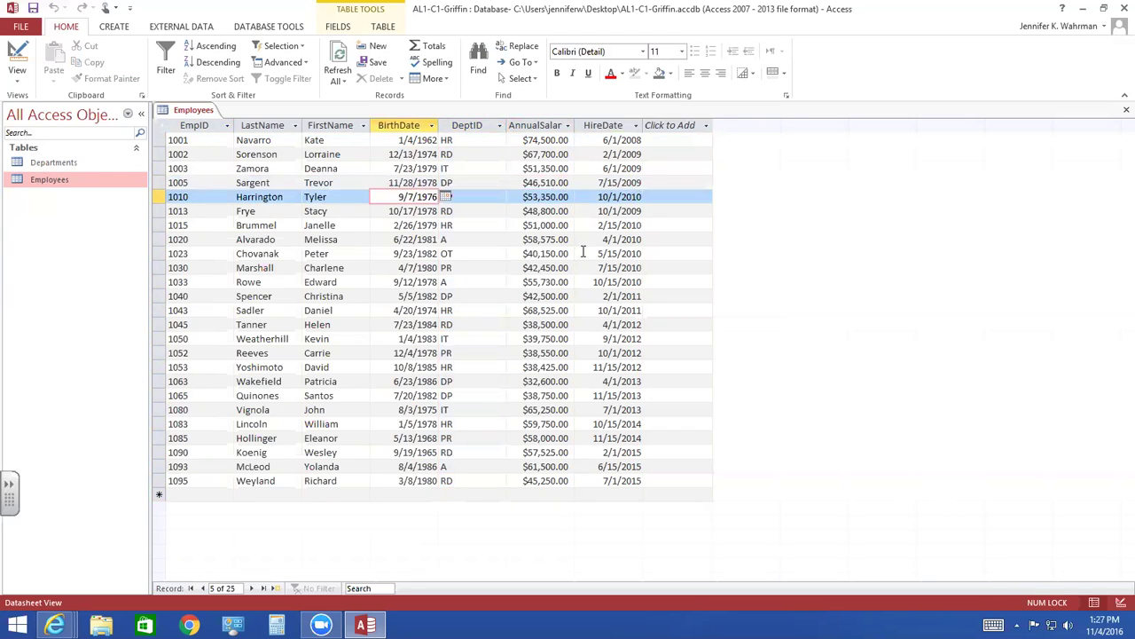
{"action": "left_click", "coordinate": [444, 253]}
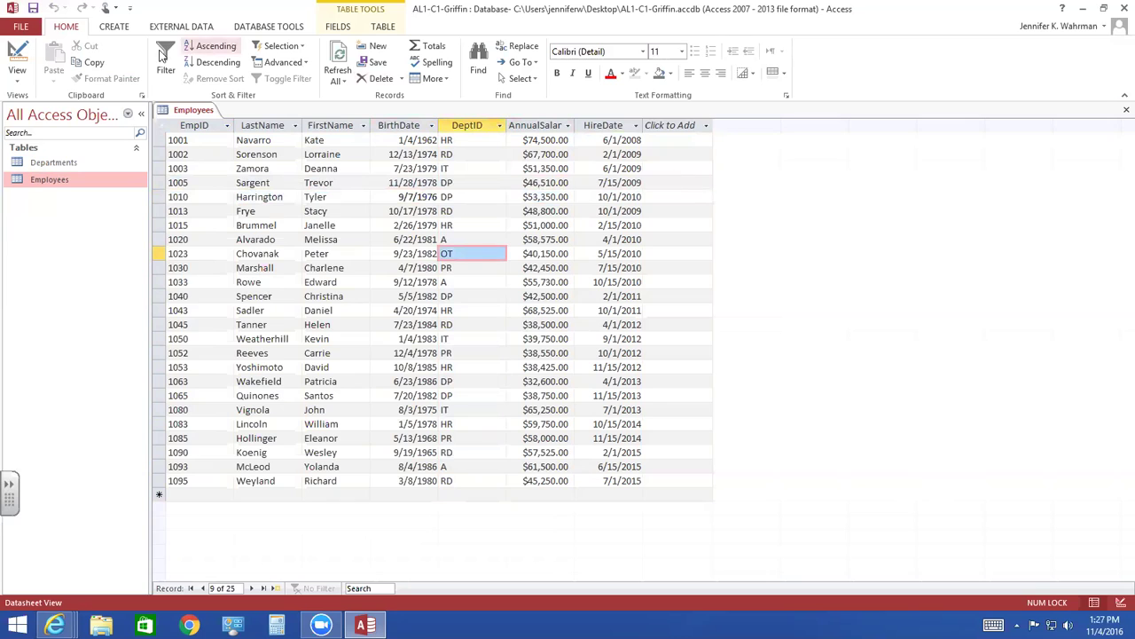
{"action": "left_click", "coordinate": [19, 27]}
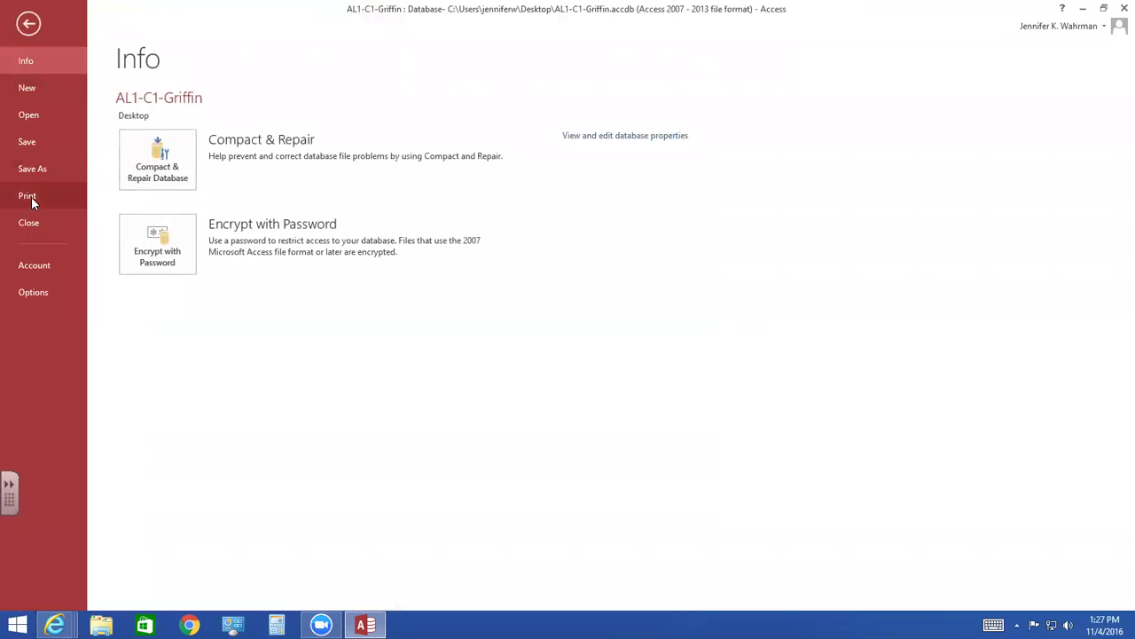
{"action": "left_click", "coordinate": [28, 196]}
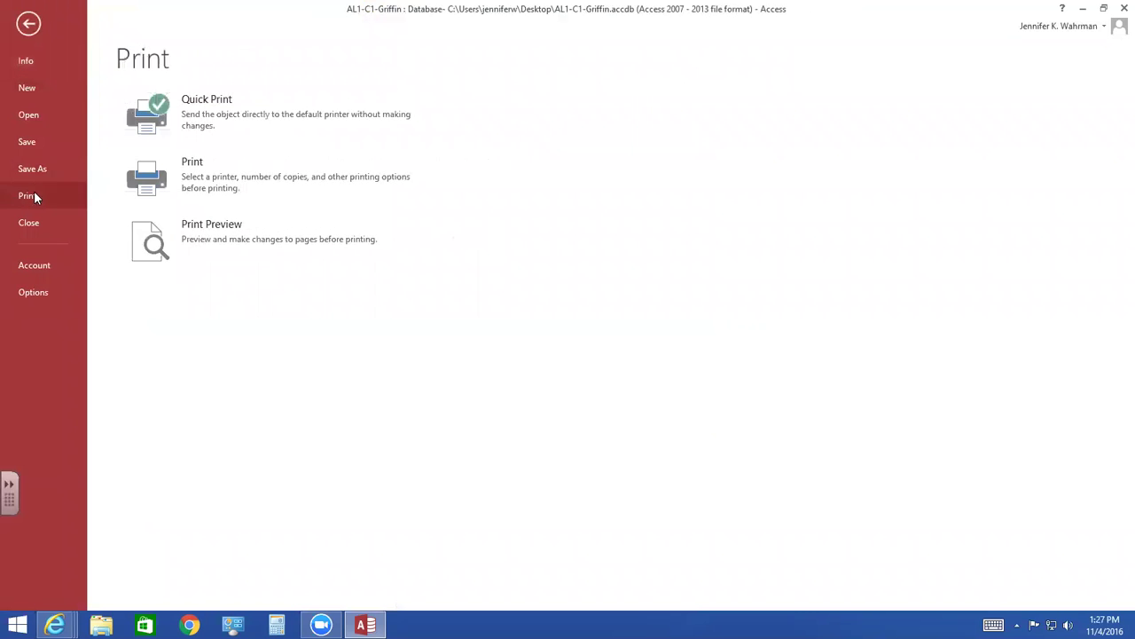
{"action": "left_click", "coordinate": [210, 248]}
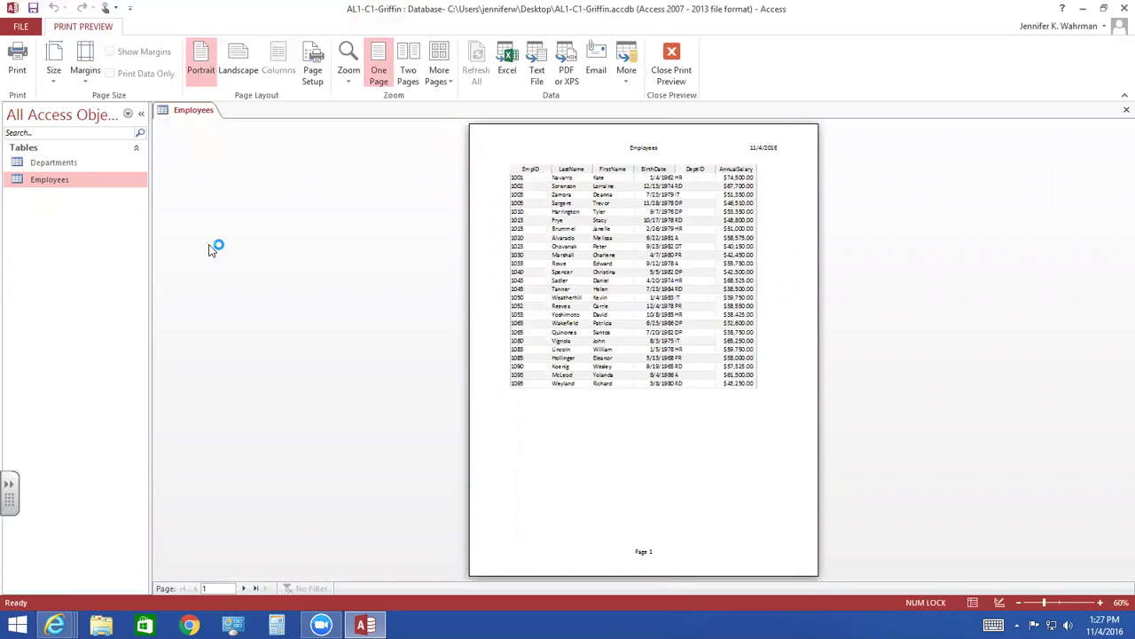
{"action": "left_click", "coordinate": [245, 590]}
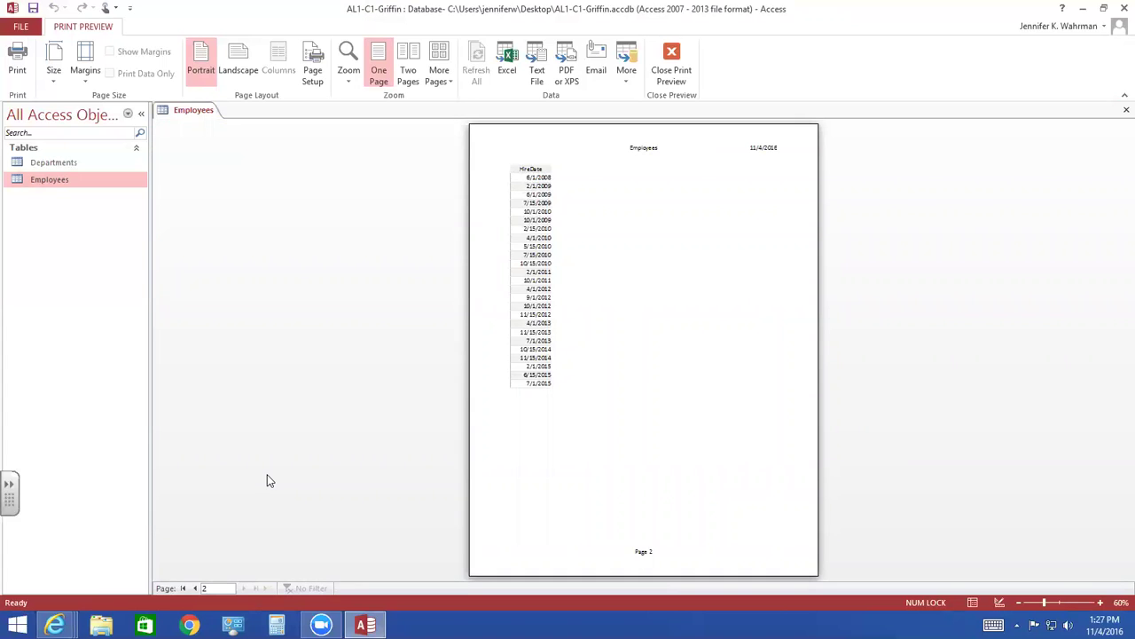
{"action": "left_click", "coordinate": [196, 590]}
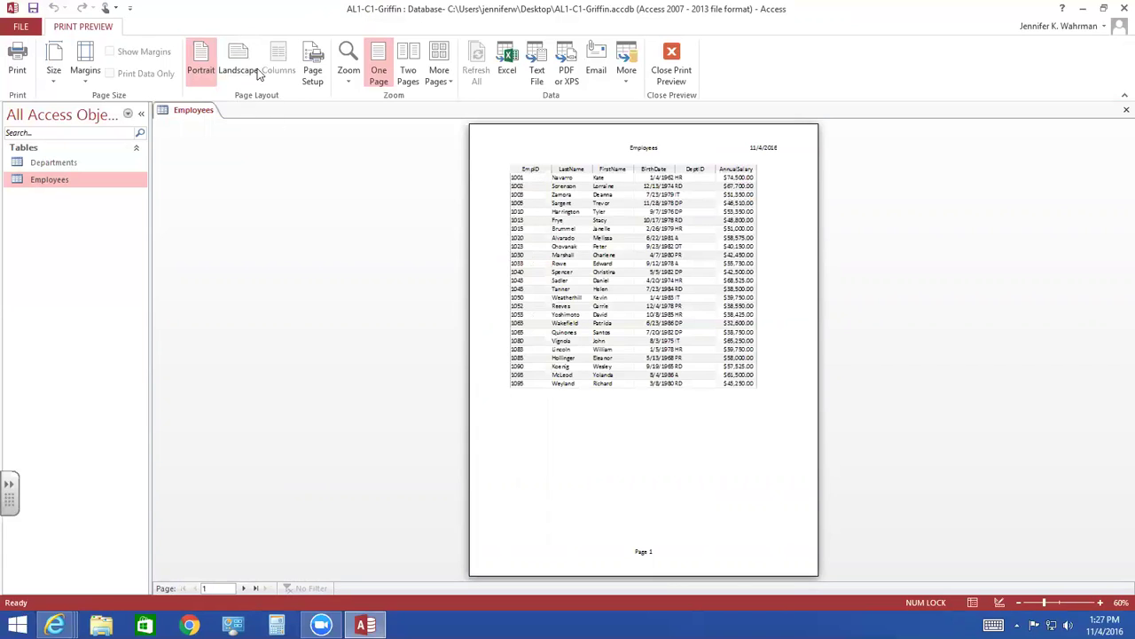
- Set the Employees printout to landscape orientation
{"action": "left_click", "coordinate": [207, 73]}
{"action": "left_click", "coordinate": [238, 70]}
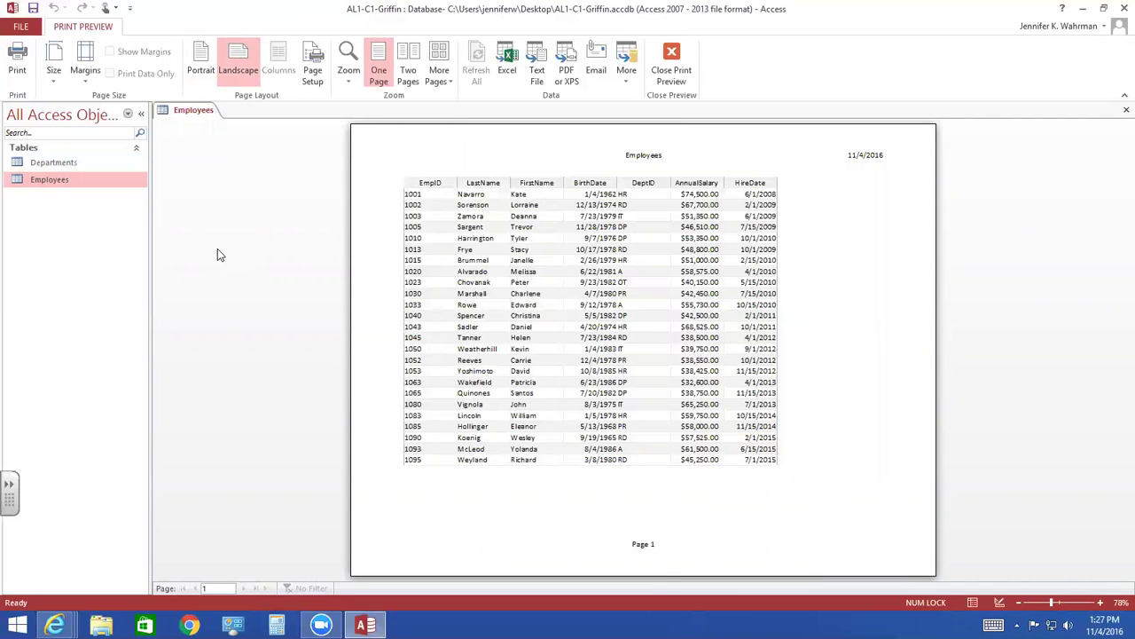
{"action": "left_click", "coordinate": [87, 80]}
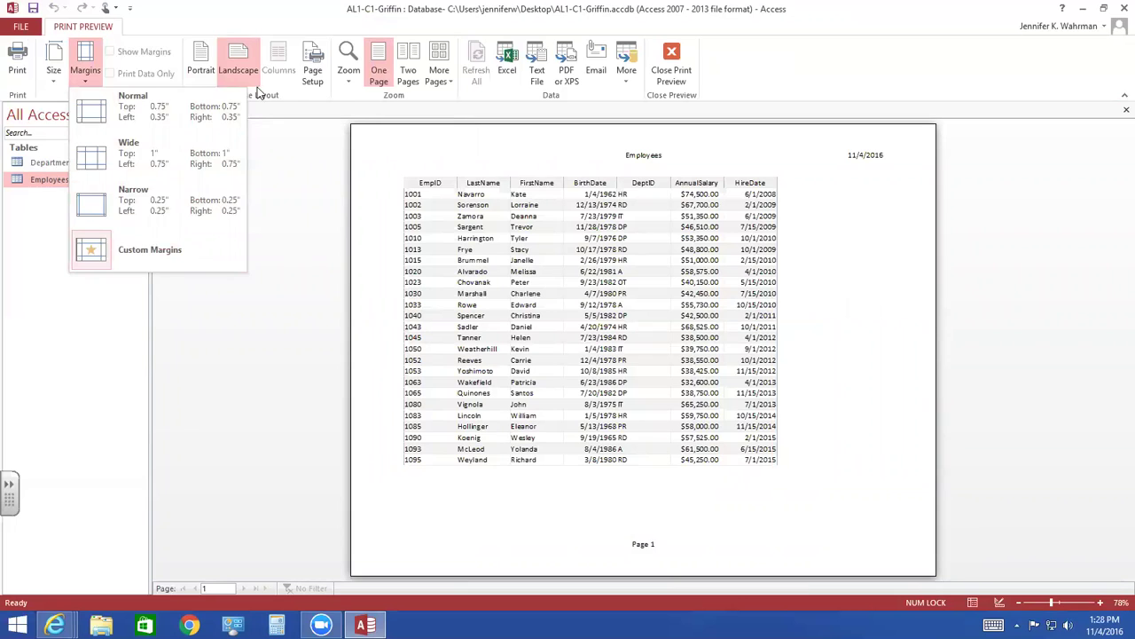
{"action": "left_click", "coordinate": [288, 102]}
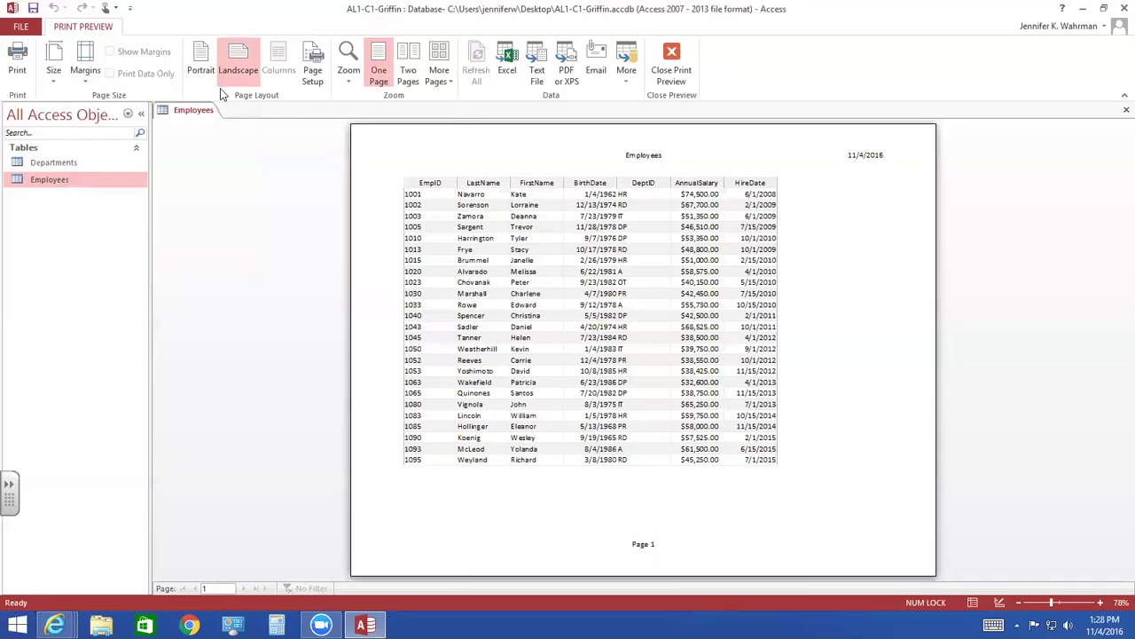
- Set the printout's top margin to 1.5 inches and left margin to 1.25 inches, and close the preview
{"action": "left_click", "coordinate": [312, 69]}
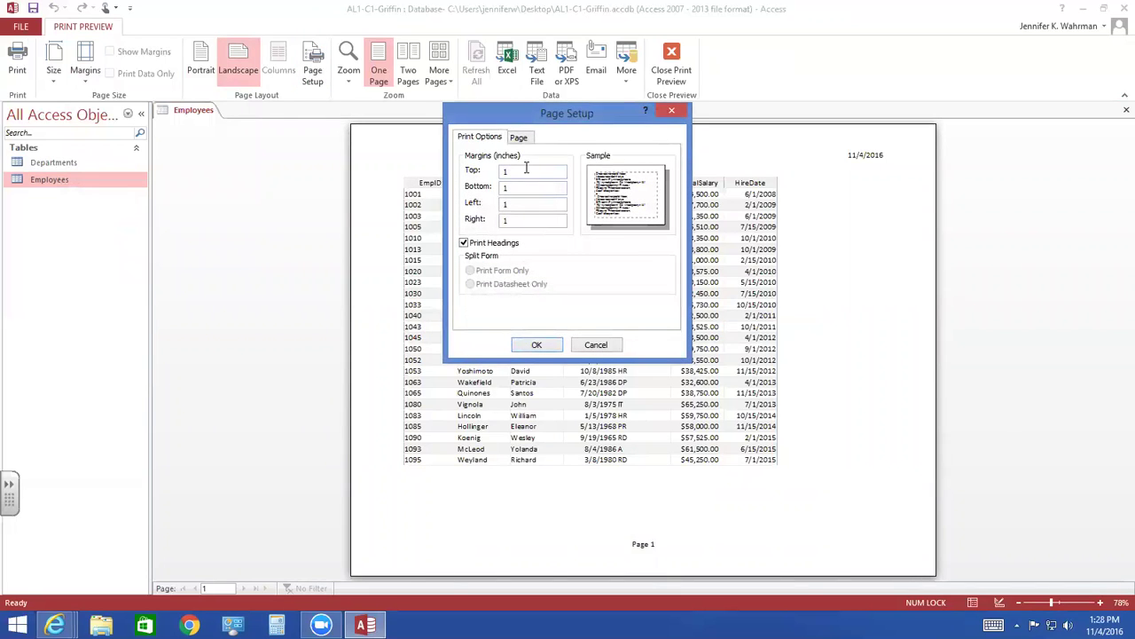
{"action": "type", "text": ".5"}
{"action": "left_click", "coordinate": [513, 204]}
{"action": "type", "text": ".25"}
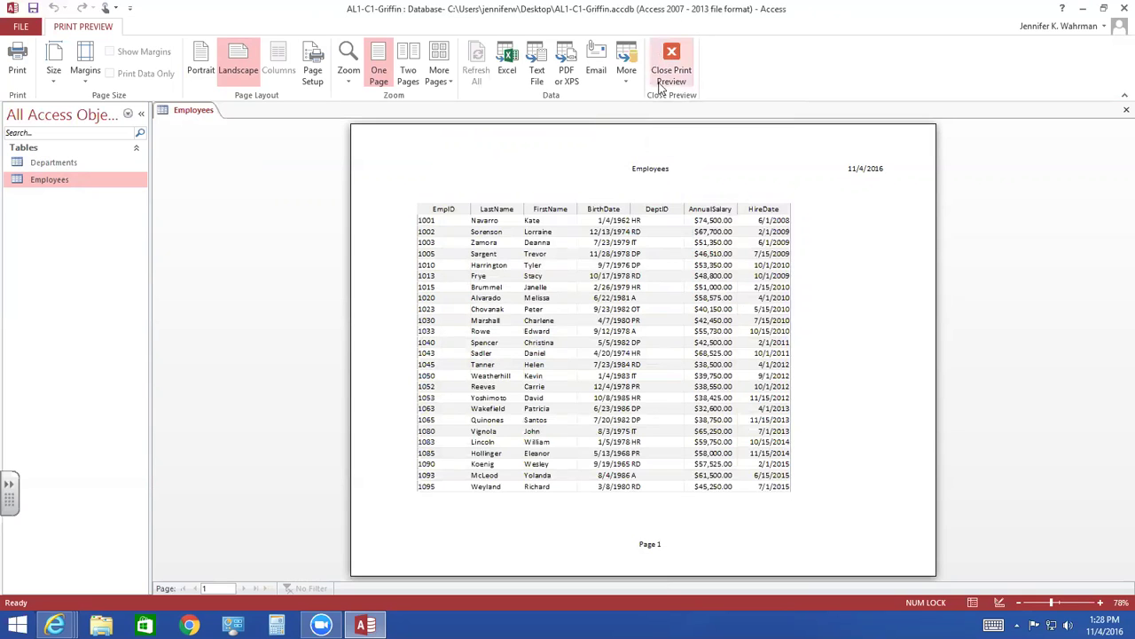
{"action": "left_click", "coordinate": [664, 75]}
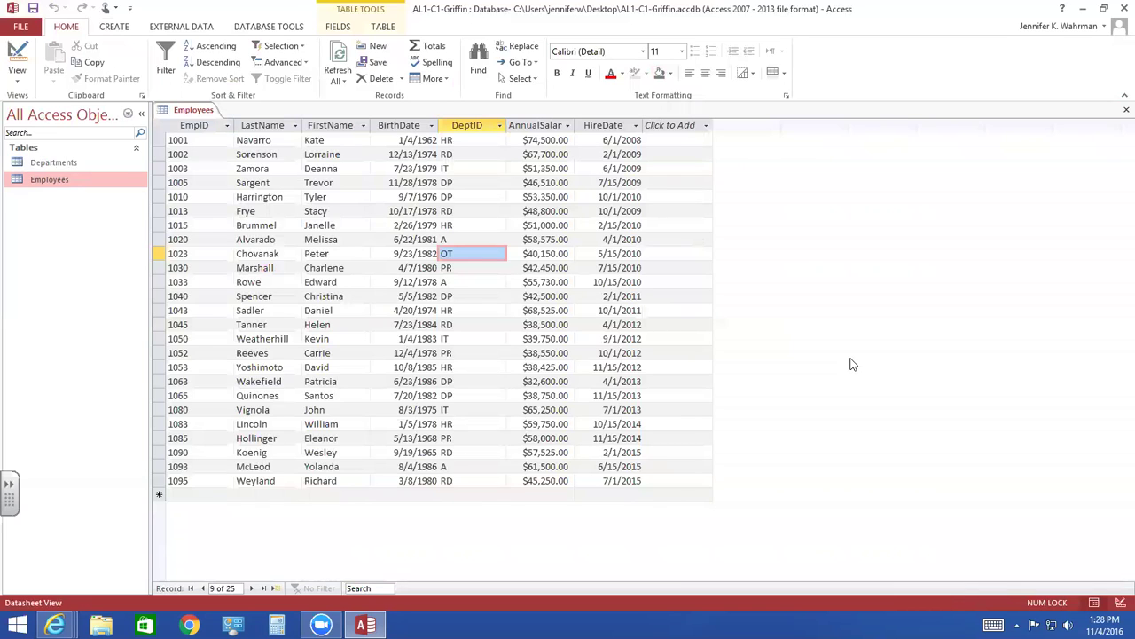
- Reopen the Employees print preview, check the margins in its page setup, and return to the datasheet
{"action": "left_click", "coordinate": [23, 26]}
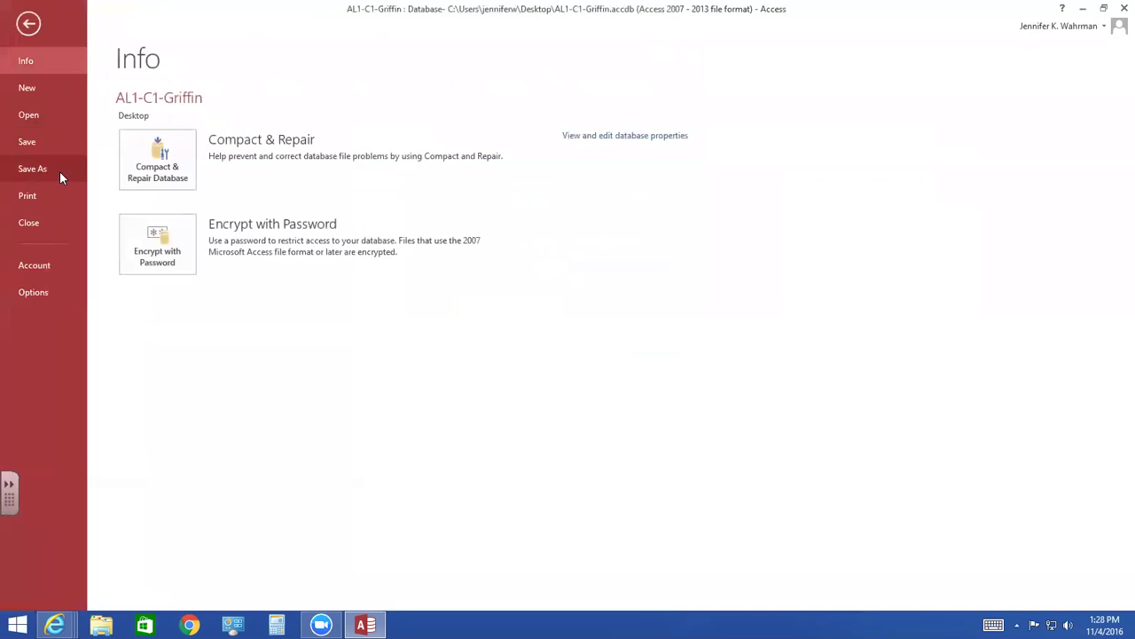
{"action": "left_click", "coordinate": [43, 192]}
{"action": "left_click", "coordinate": [177, 248]}
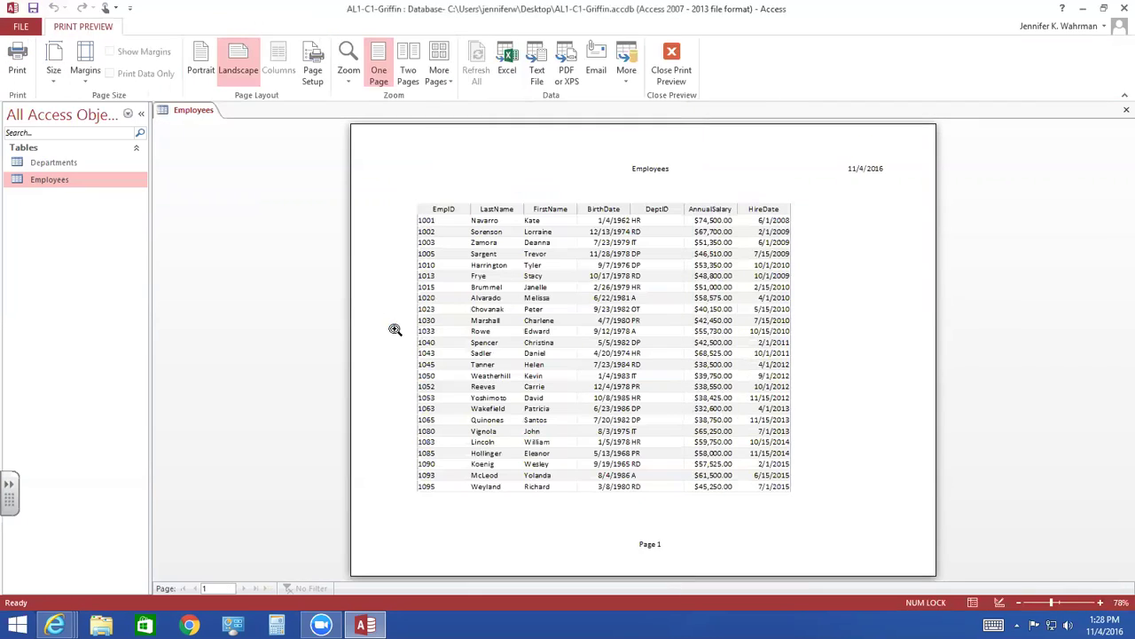
{"action": "left_click", "coordinate": [313, 71]}
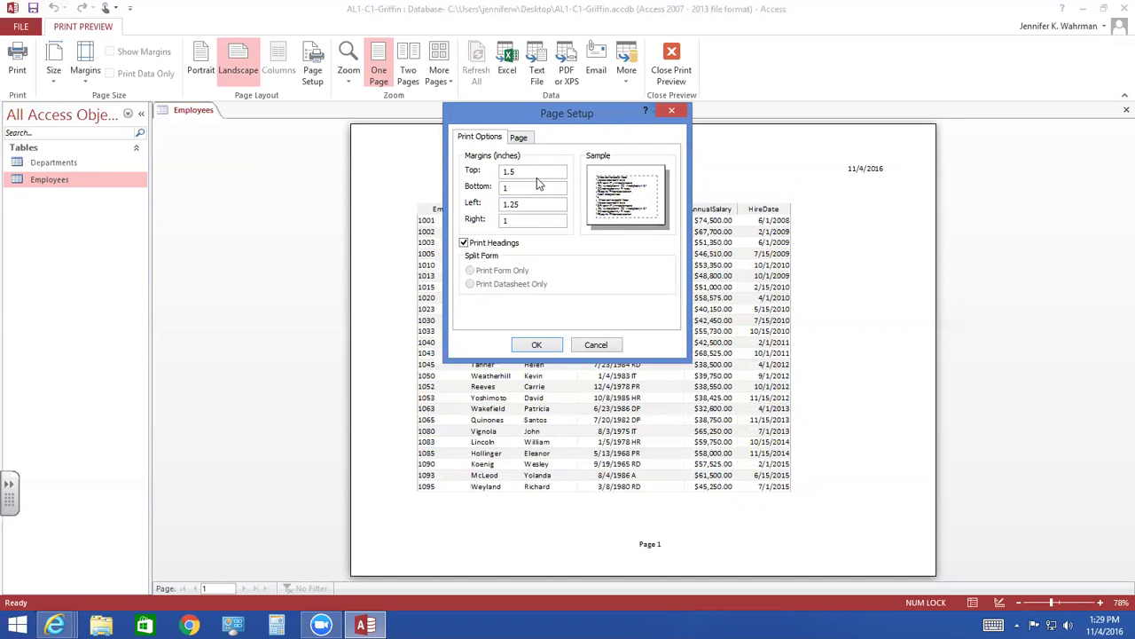
{"action": "left_click", "coordinate": [537, 346]}
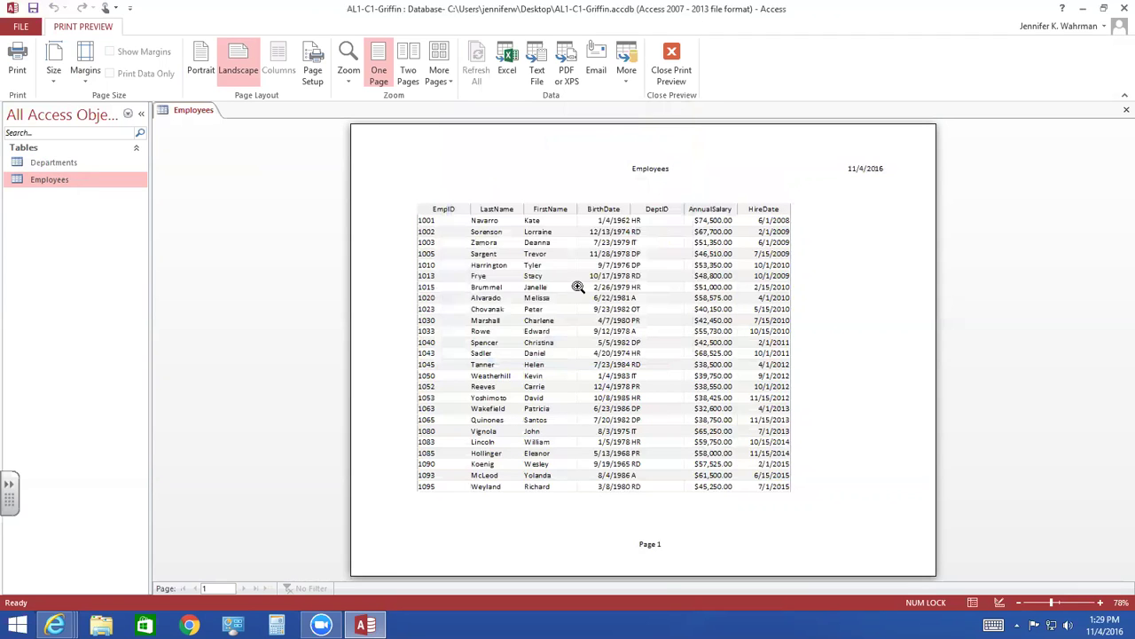
{"action": "left_click", "coordinate": [672, 64]}
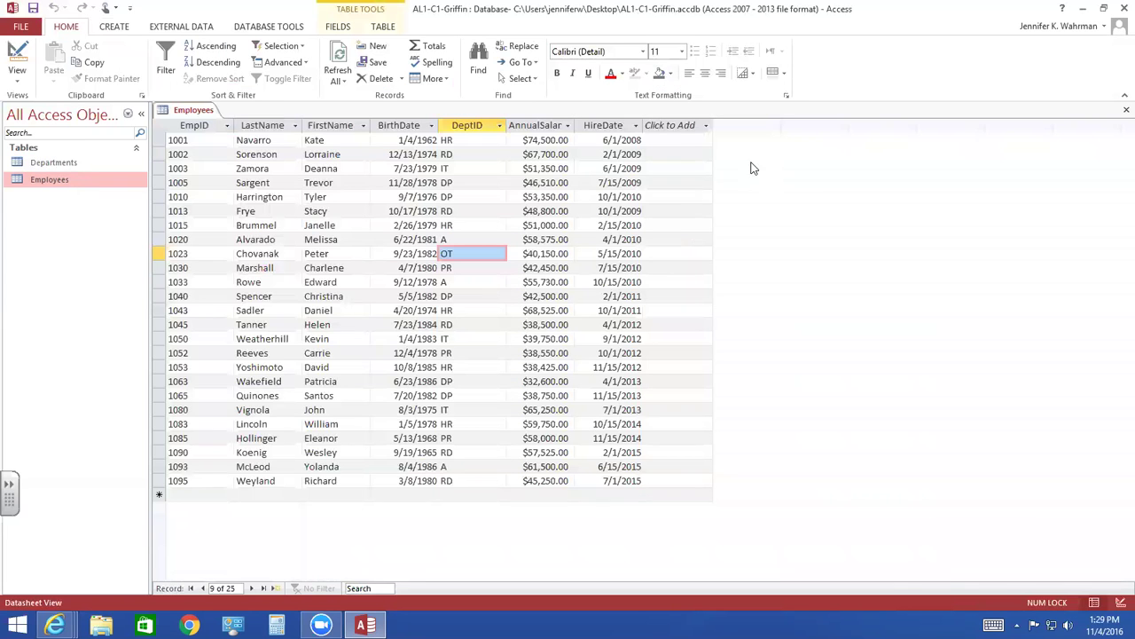
- Close the Employees table, saving its layout changes, and create a new blank table
{"action": "left_click", "coordinate": [1118, 112]}
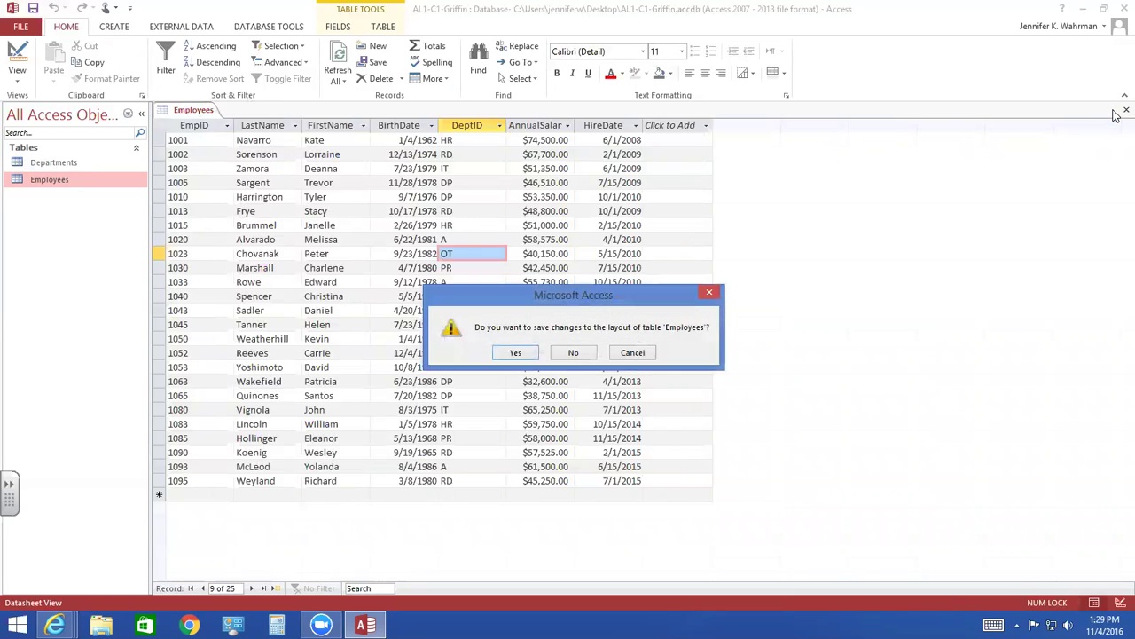
{"action": "left_click", "coordinate": [515, 353]}
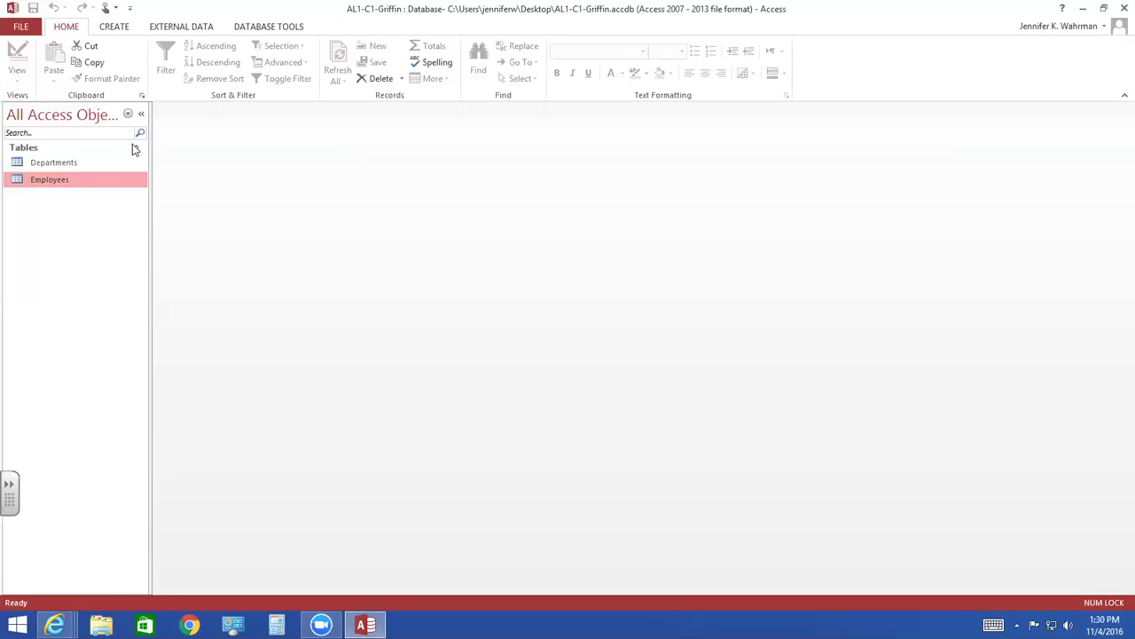
{"action": "left_click", "coordinate": [115, 28]}
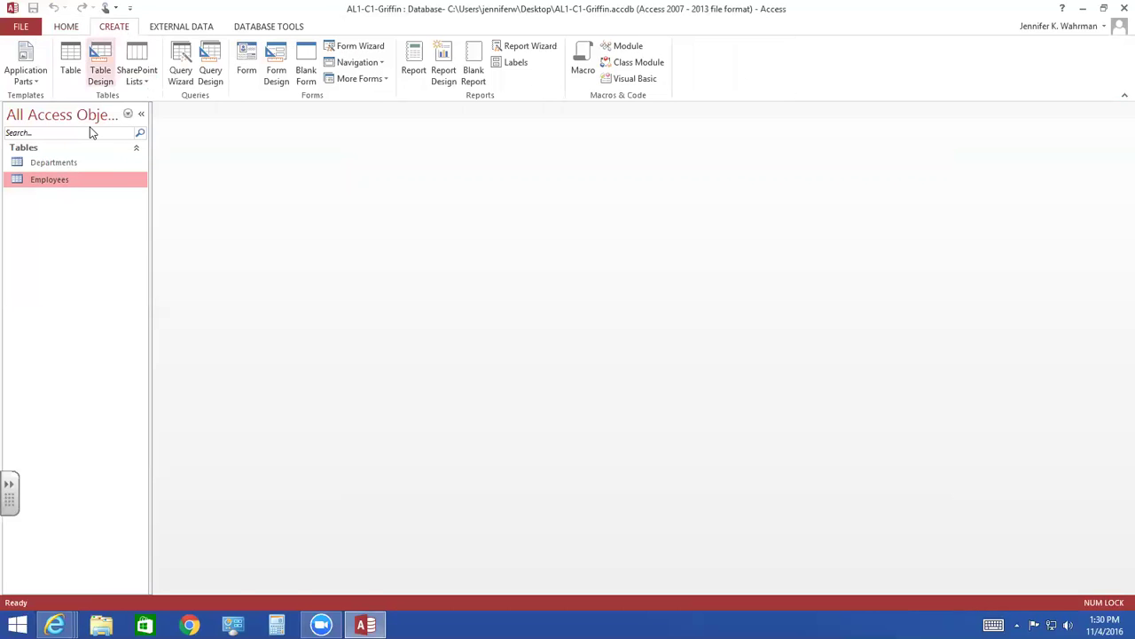
{"action": "left_click", "coordinate": [75, 68]}
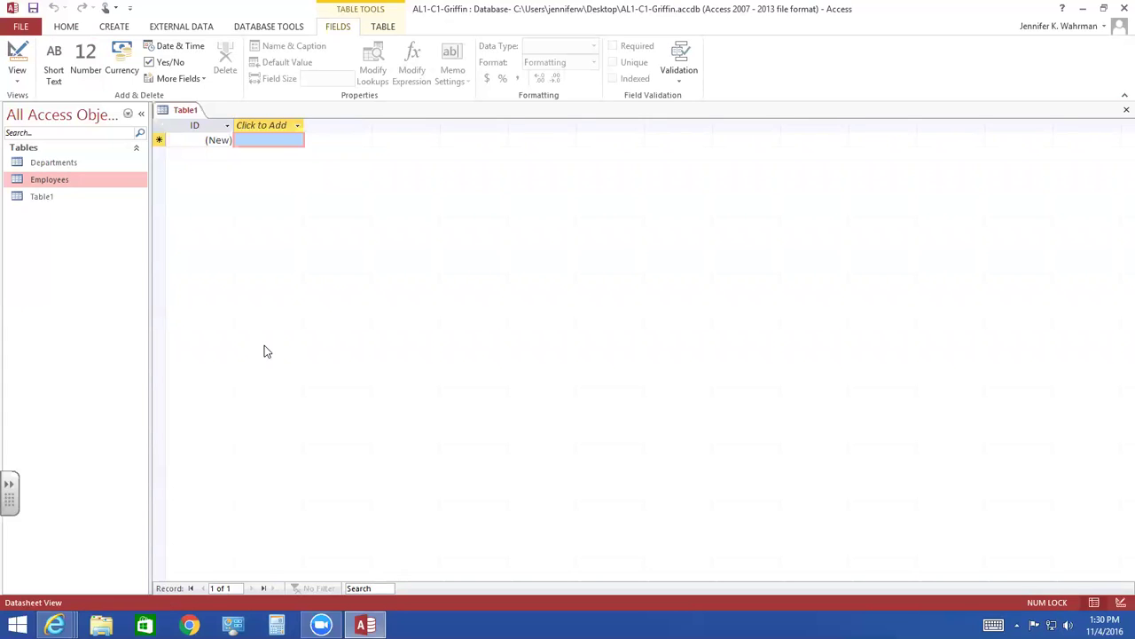
- Change the new table's ID field to the Short Text data type and rename it EmployeeID
{"action": "left_click", "coordinate": [193, 124]}
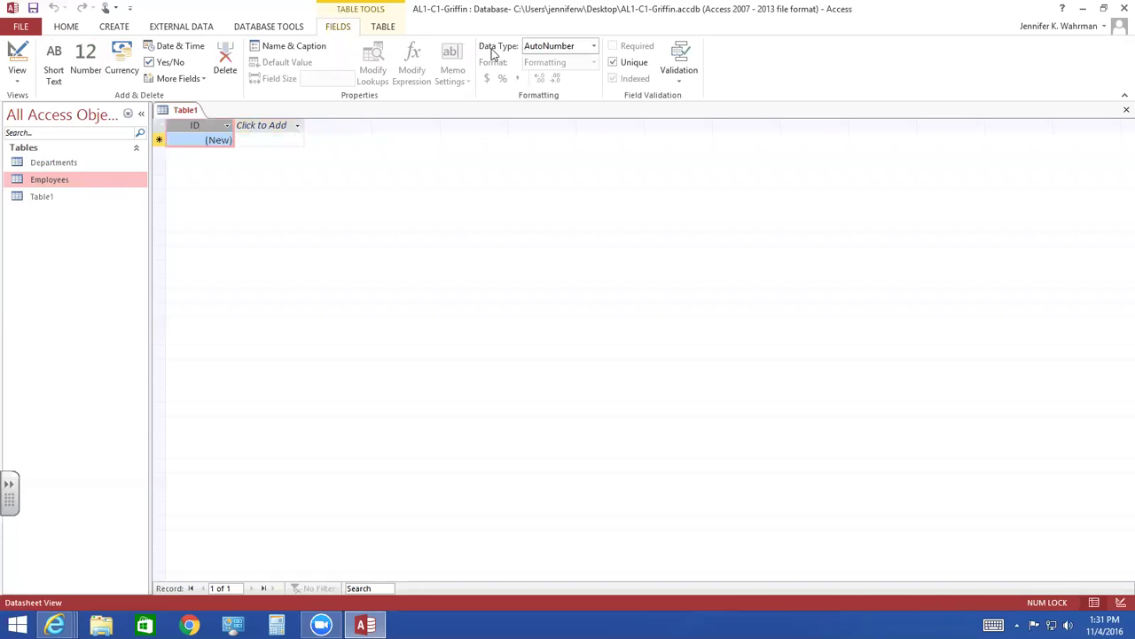
{"action": "left_click", "coordinate": [593, 47]}
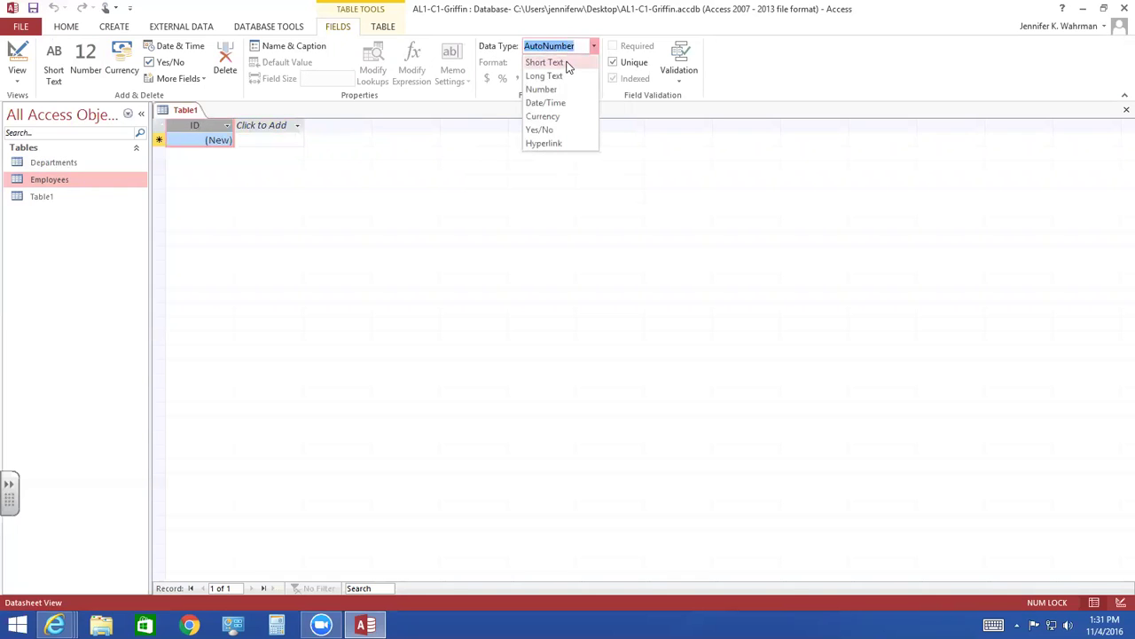
{"action": "left_click", "coordinate": [569, 63]}
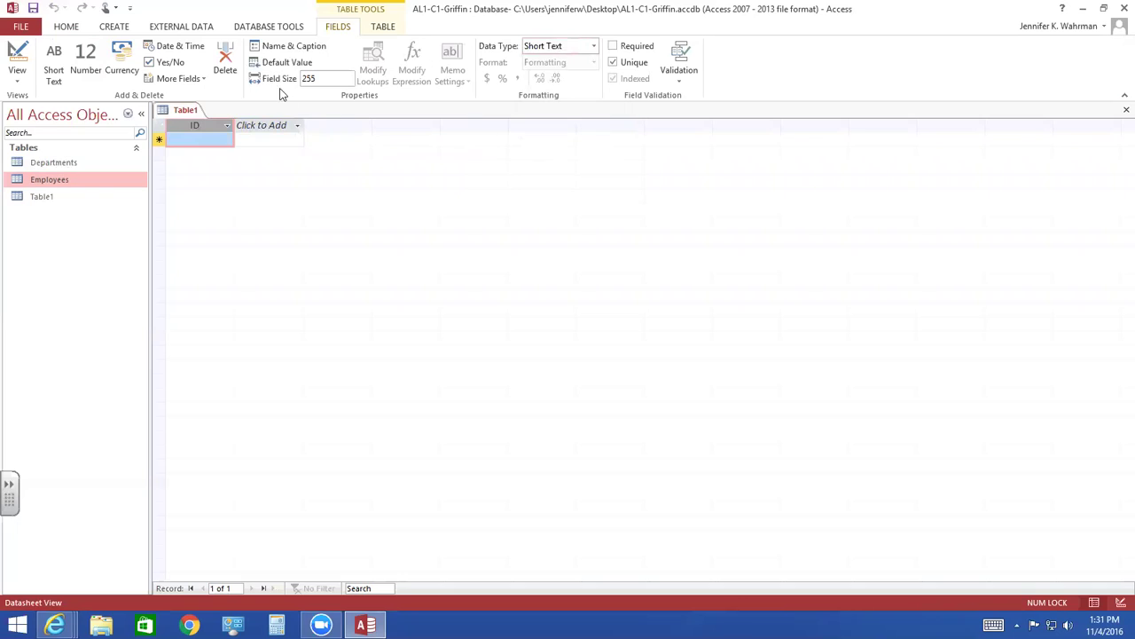
{"action": "double_click", "coordinate": [196, 127]}
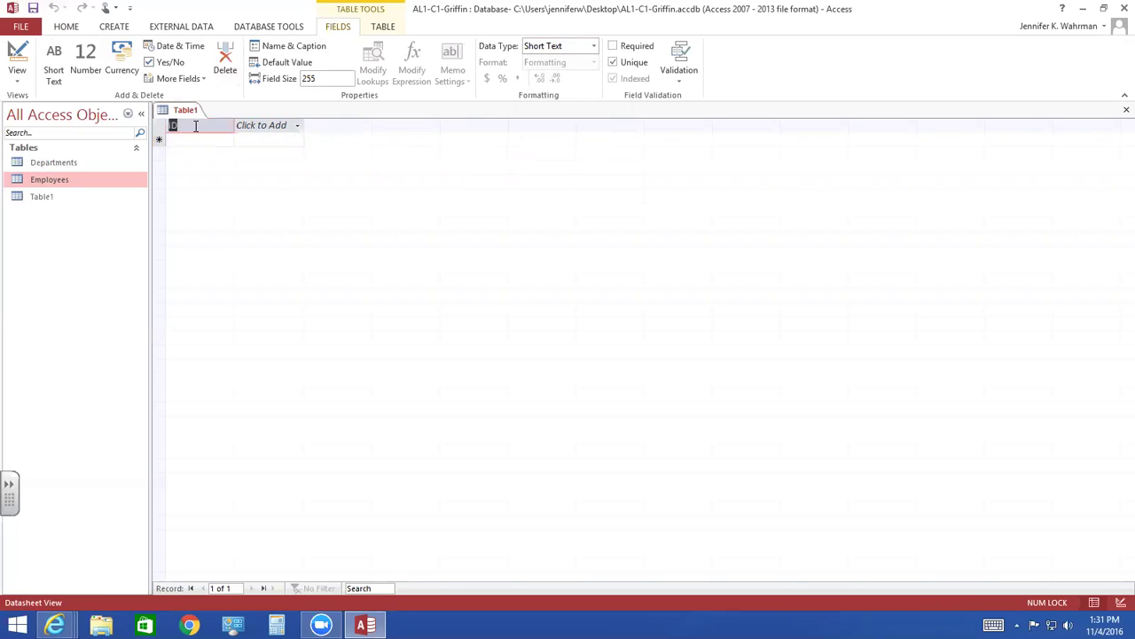
{"action": "type", "text": "E"}
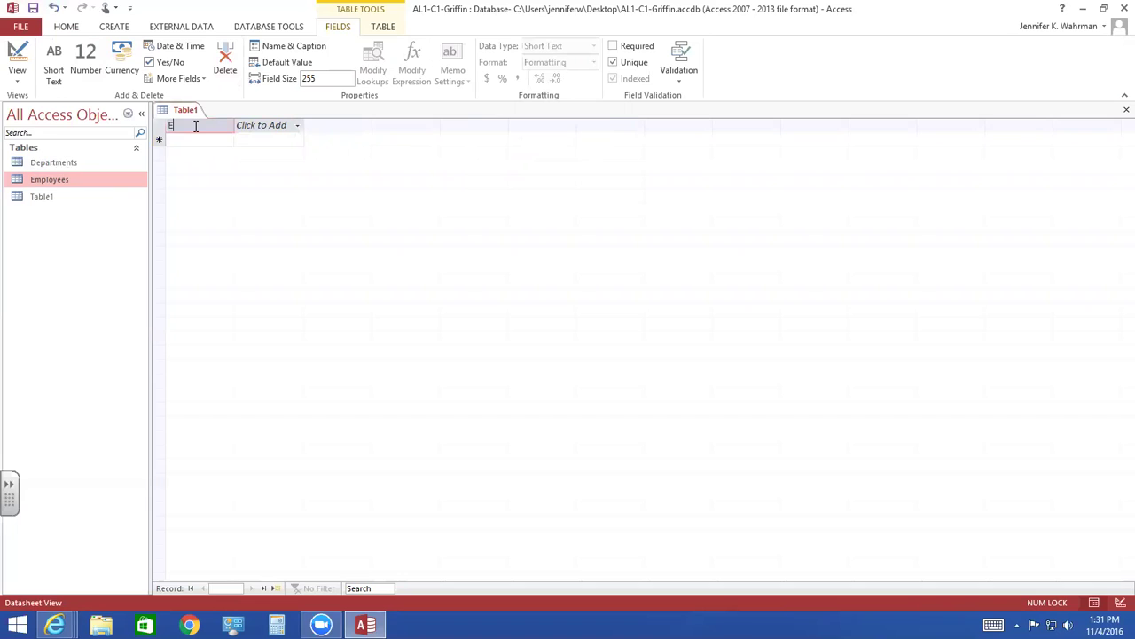
{"action": "type", "text": "mployeeID"}
{"action": "key", "text": "Tab"}
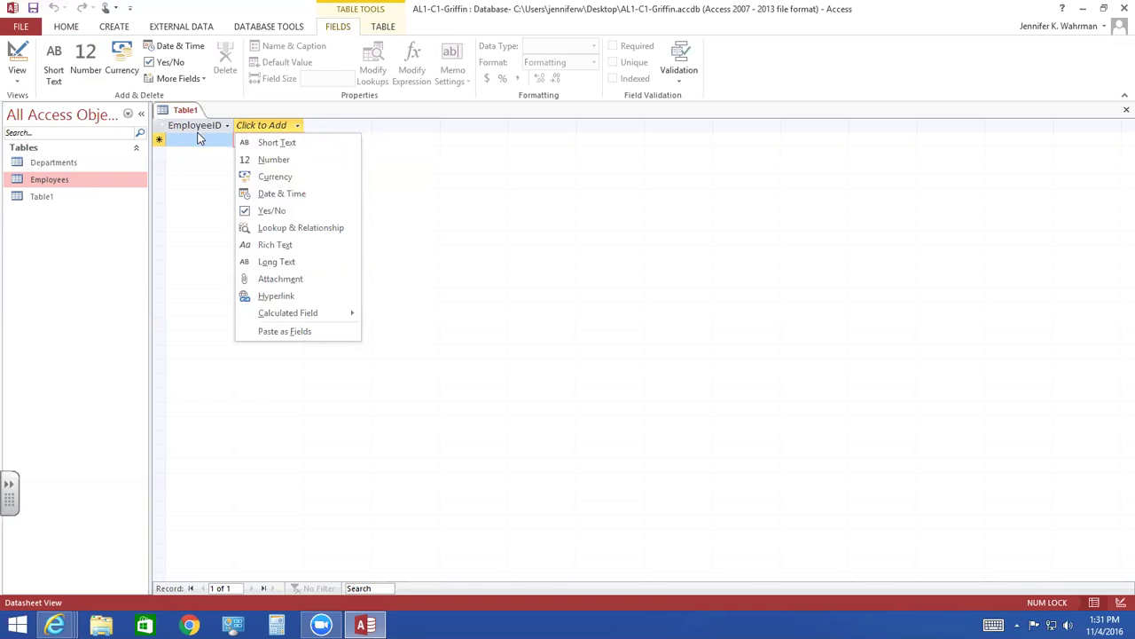
{"action": "key", "text": "Escape"}
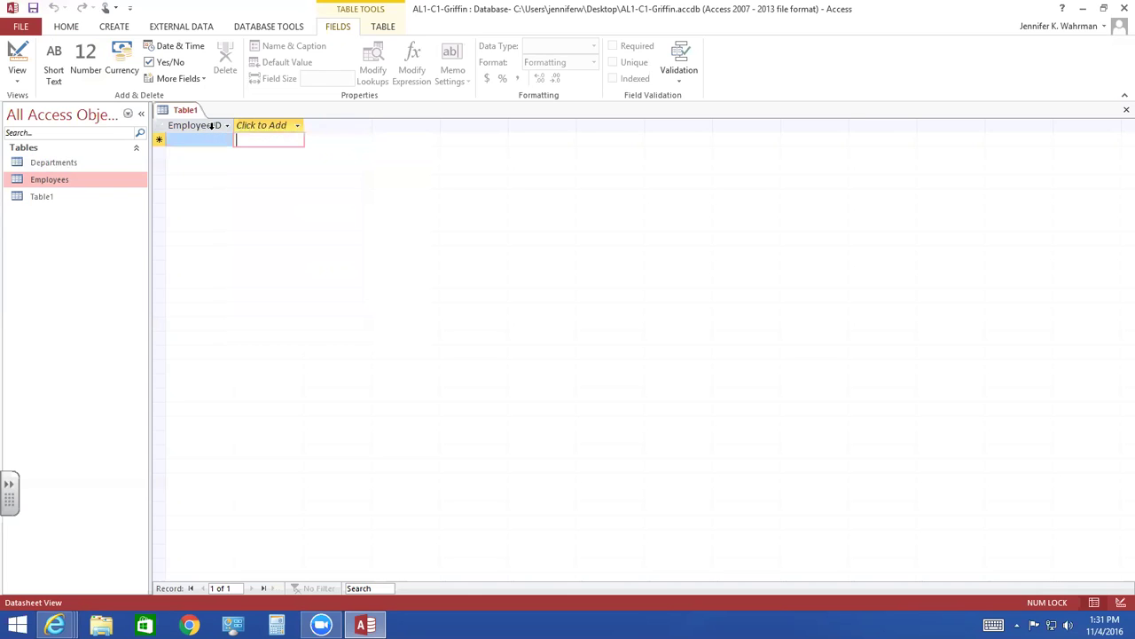
- Try the Number data type on the EmployeeID field and return it to Short Text
{"action": "left_click", "coordinate": [212, 127]}
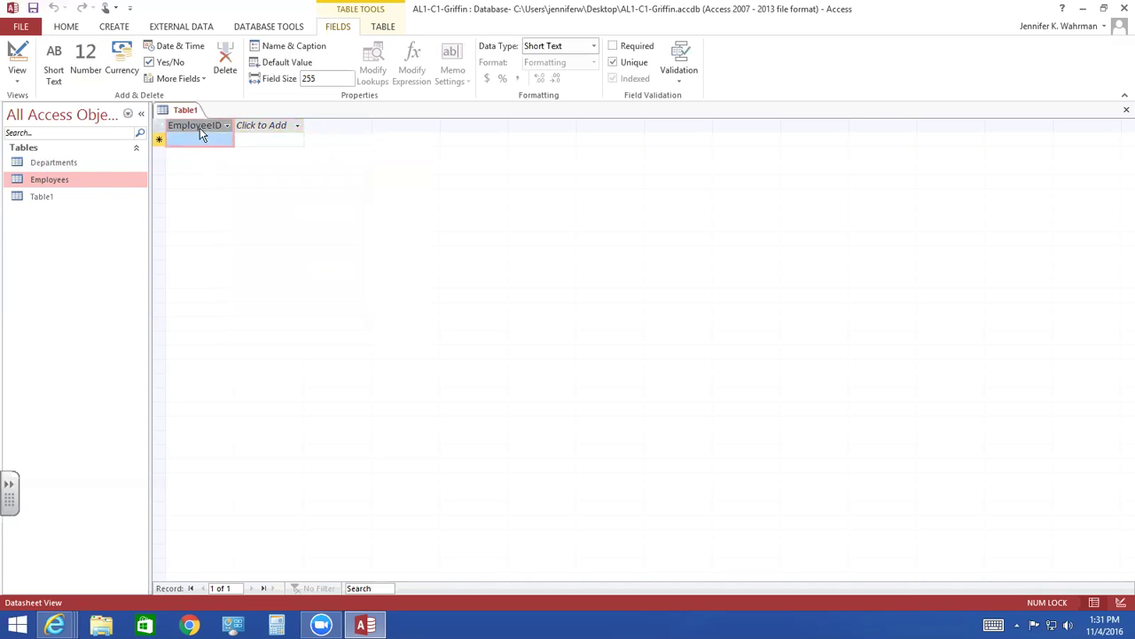
{"action": "left_click", "coordinate": [593, 53]}
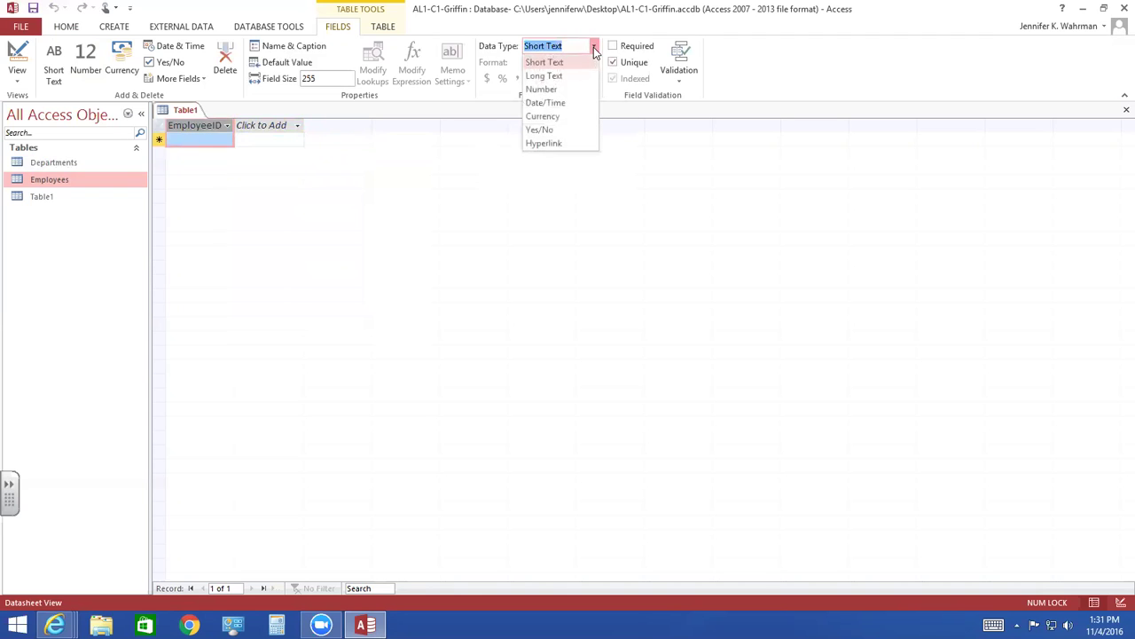
{"action": "left_click", "coordinate": [562, 87]}
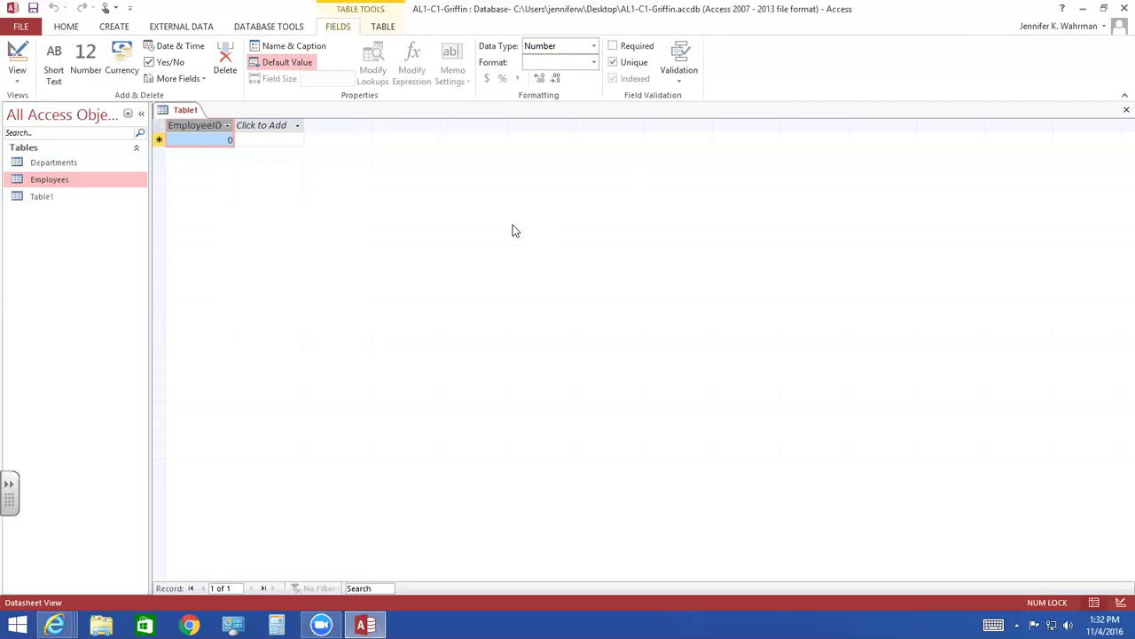
{"action": "left_click", "coordinate": [594, 50]}
{"action": "left_click", "coordinate": [561, 57]}
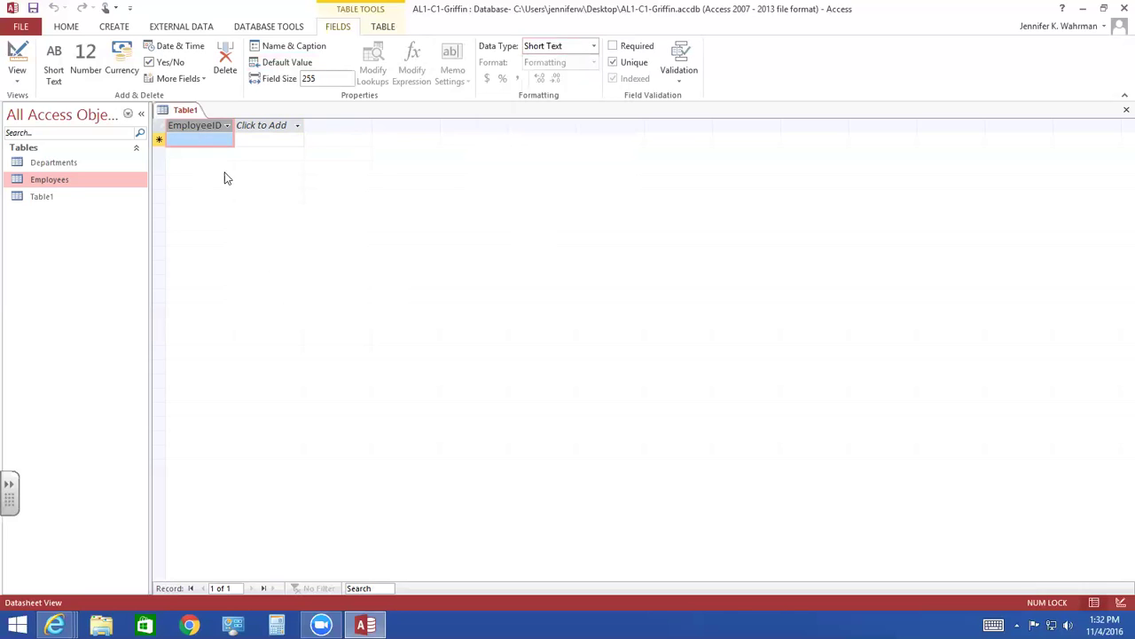
- Add a Yes/No field after EmployeeID and set its default value to Yes
{"action": "left_click", "coordinate": [264, 127]}
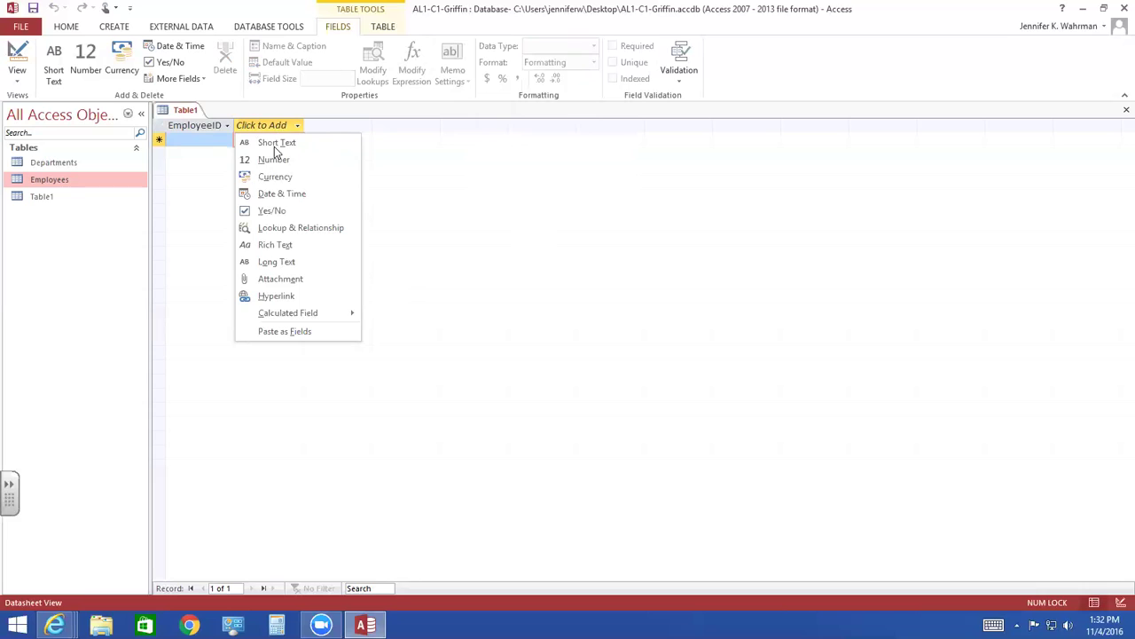
{"action": "left_click", "coordinate": [272, 211]}
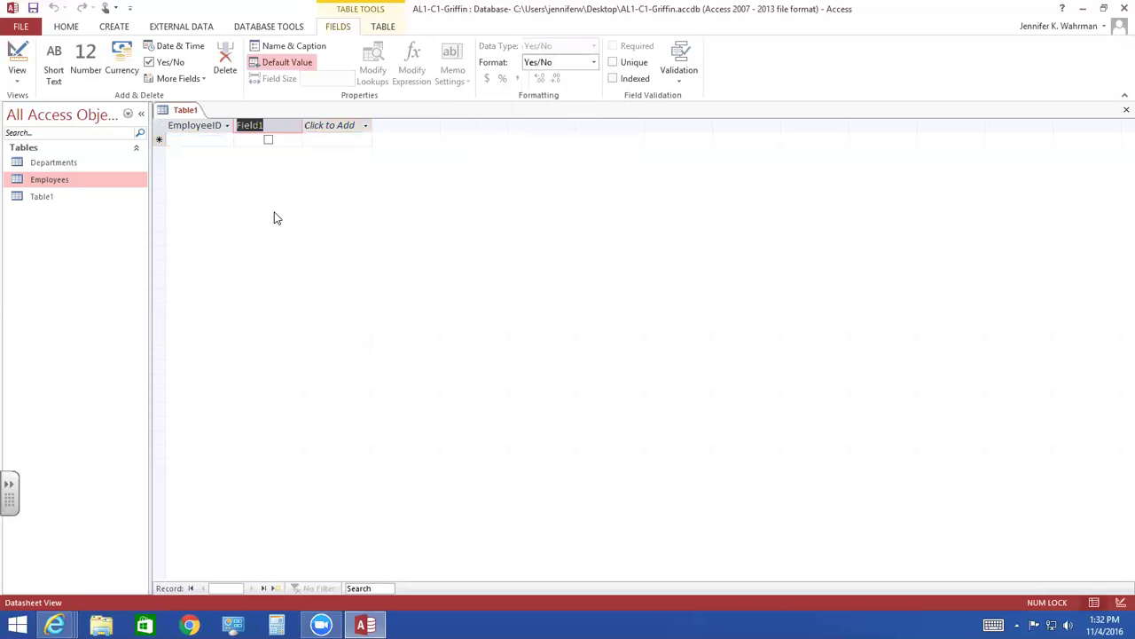
{"action": "left_click", "coordinate": [279, 65]}
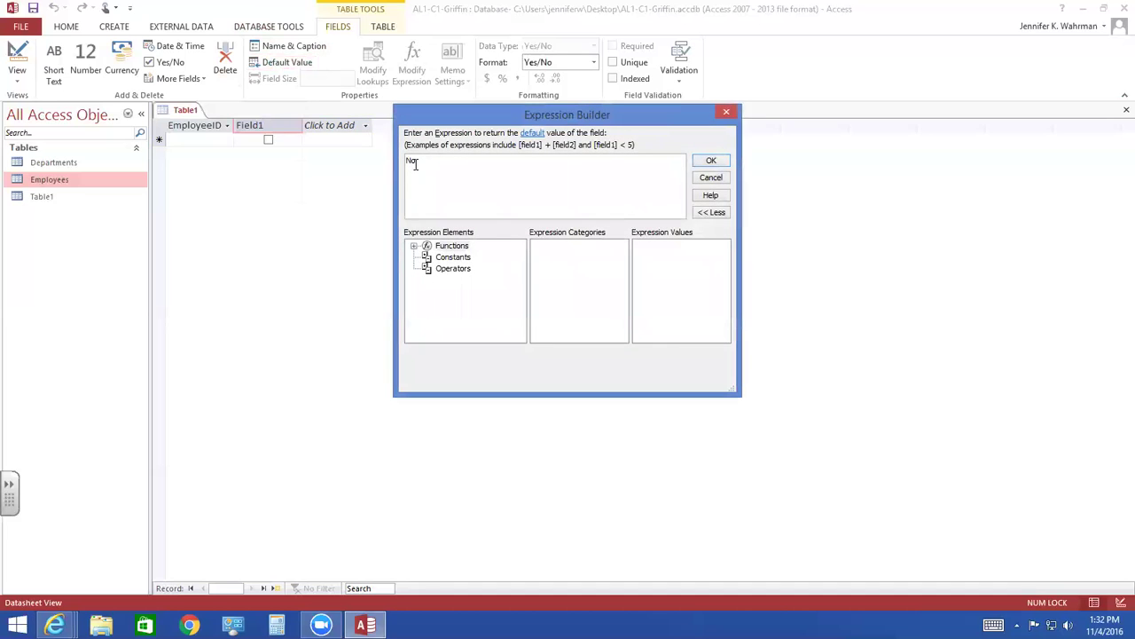
{"action": "double_click", "coordinate": [410, 161]}
{"action": "type", "text": "YES"}
{"action": "left_click", "coordinate": [711, 161]}
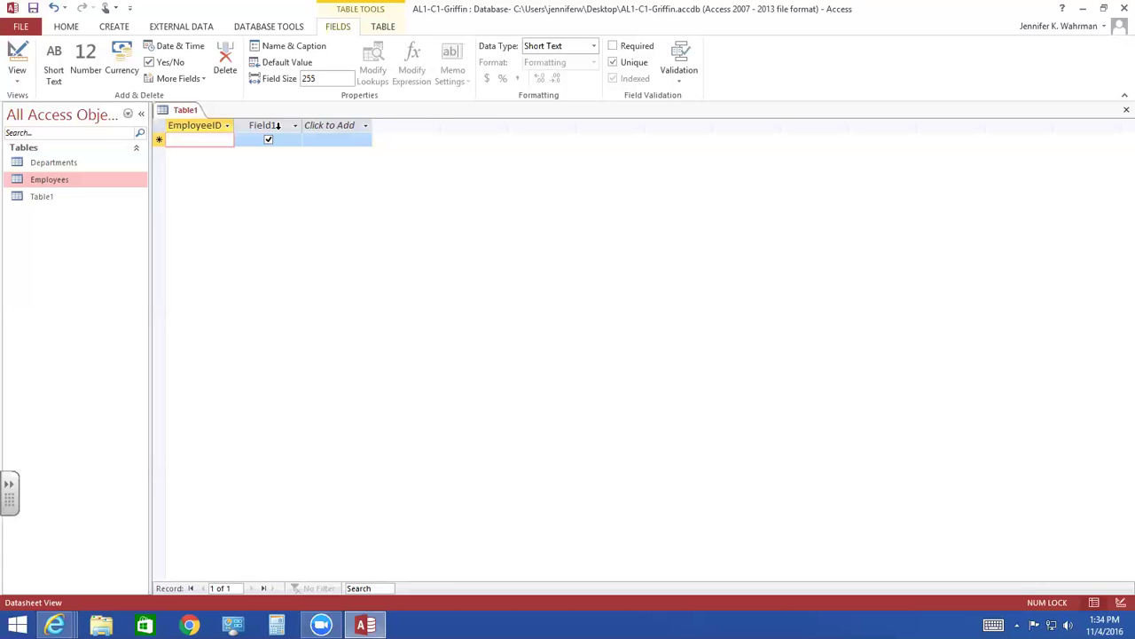
- Rename the new Yes/No field as Health Plan
{"action": "double_click", "coordinate": [271, 124]}
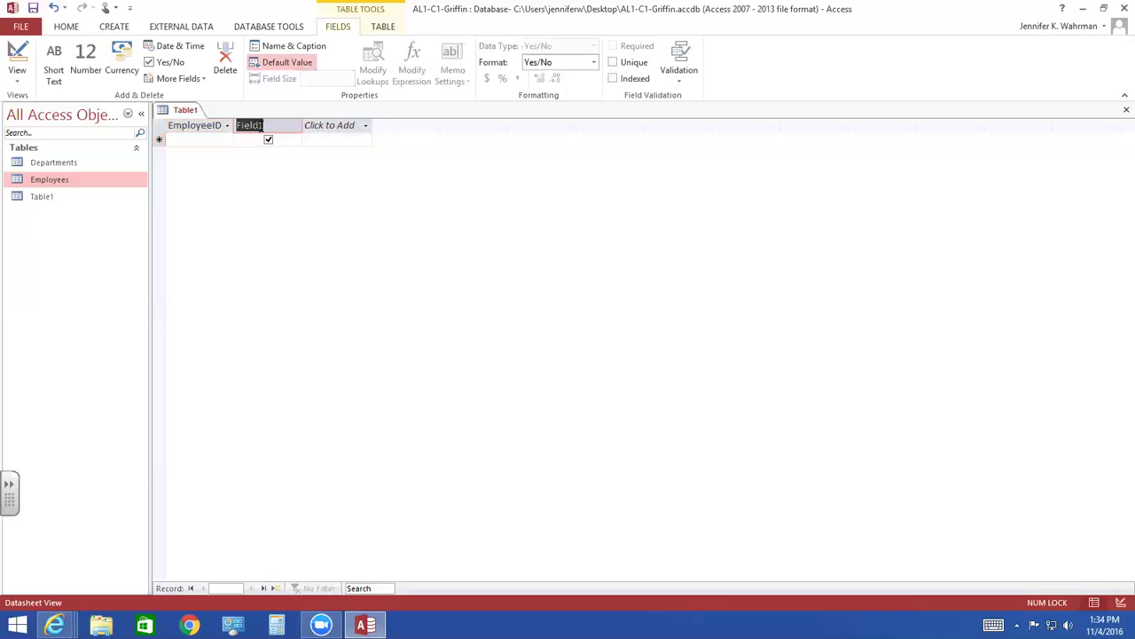
{"action": "type", "text": "Health Plan"}
{"action": "key", "text": "Return"}
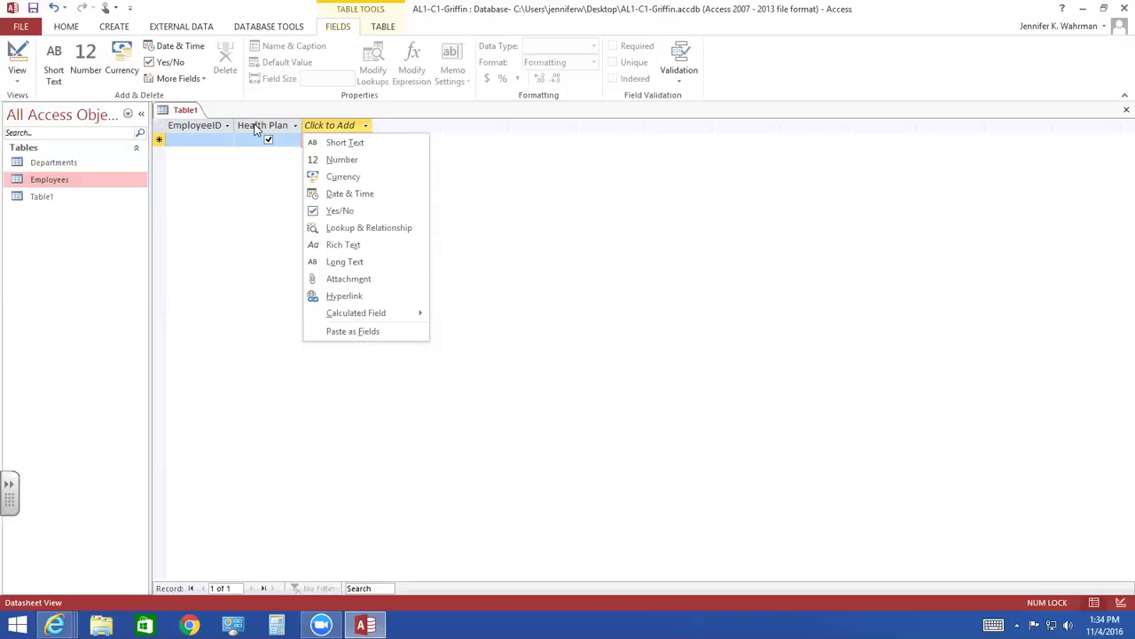
{"action": "key", "text": "Escape"}
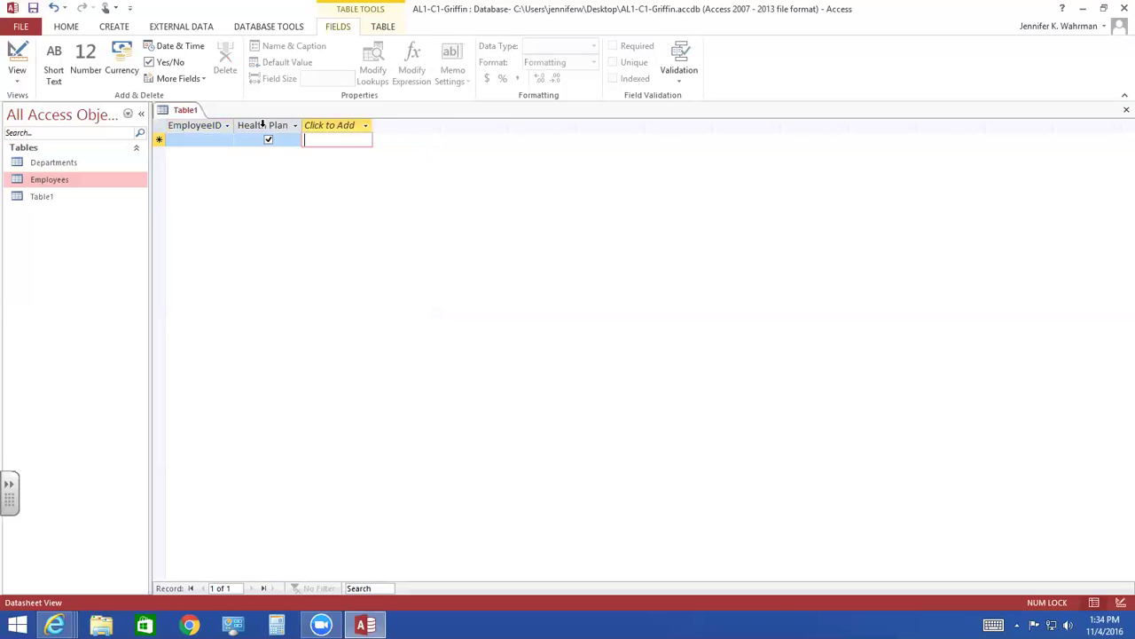
- Give the Health Plan field the caption HealthPlan
{"action": "left_click", "coordinate": [263, 125]}
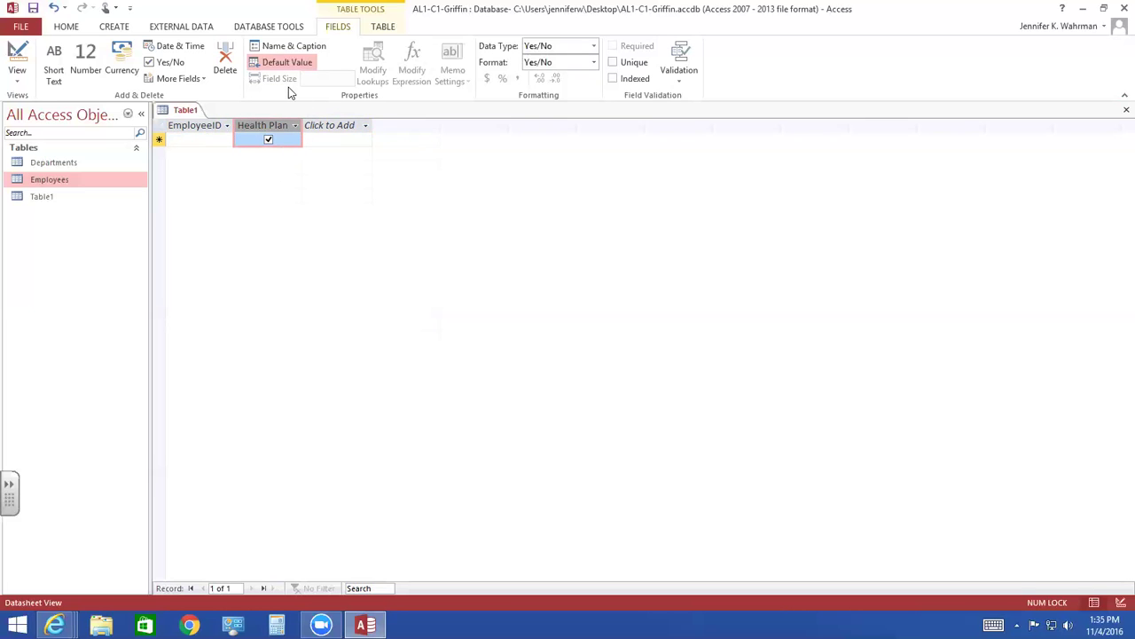
{"action": "left_click", "coordinate": [282, 61]}
{"action": "left_click", "coordinate": [277, 50]}
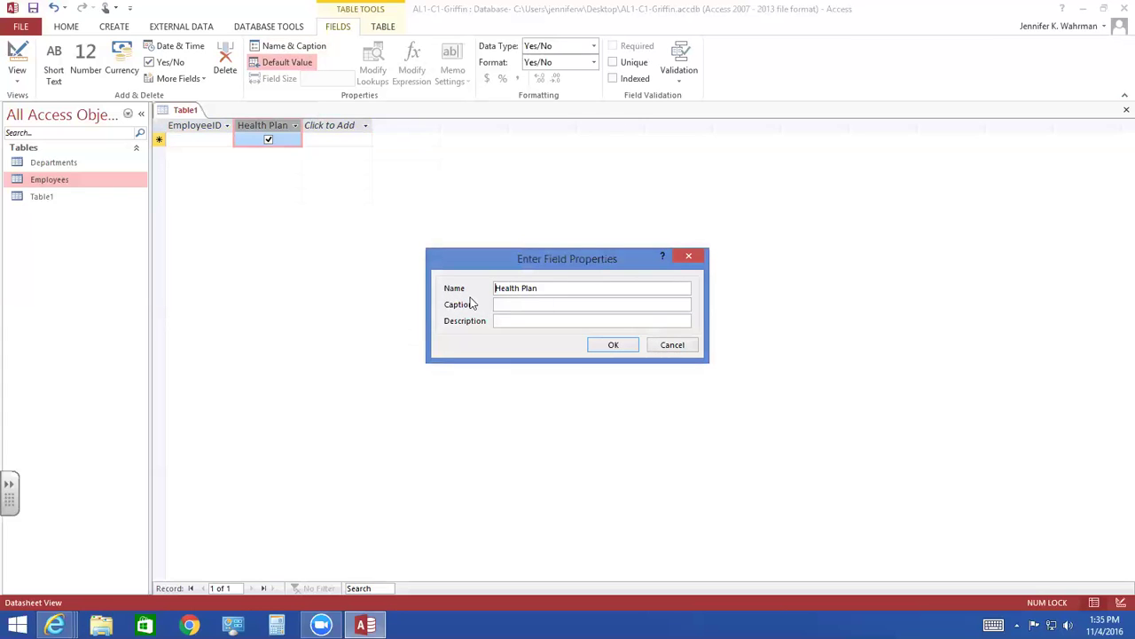
{"action": "left_click", "coordinate": [516, 303]}
{"action": "type", "text": "HealthPlan"}
{"action": "left_click", "coordinate": [613, 346]}
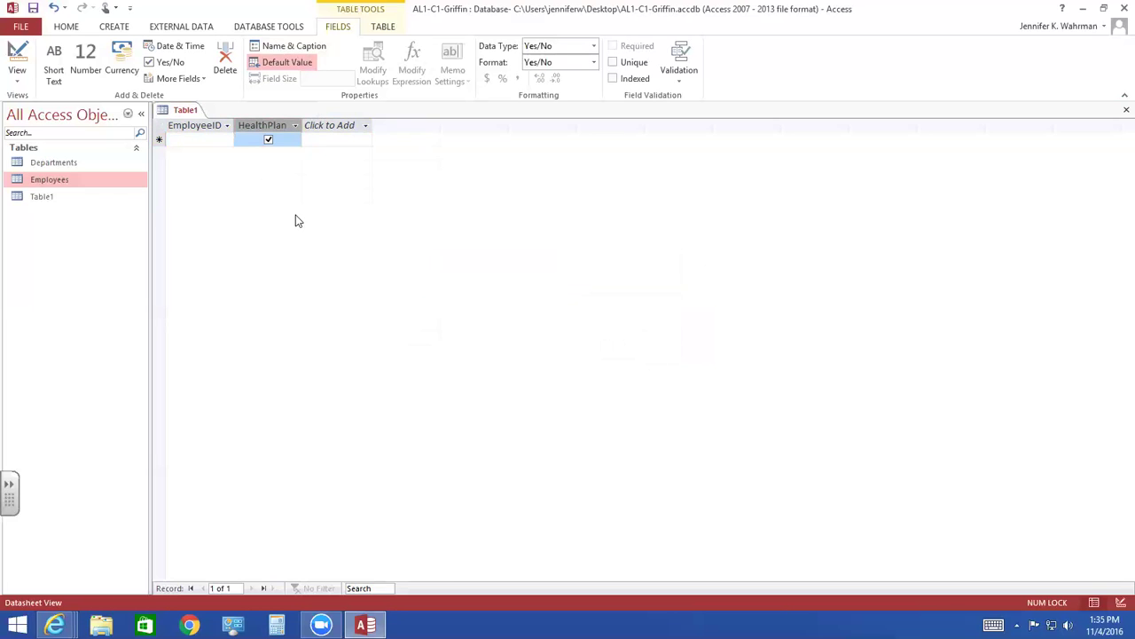
- Correct the health plan field's properties so the name is HealthPlan and the caption is Health Plan
{"action": "left_click", "coordinate": [283, 130]}
{"action": "left_click", "coordinate": [293, 46]}
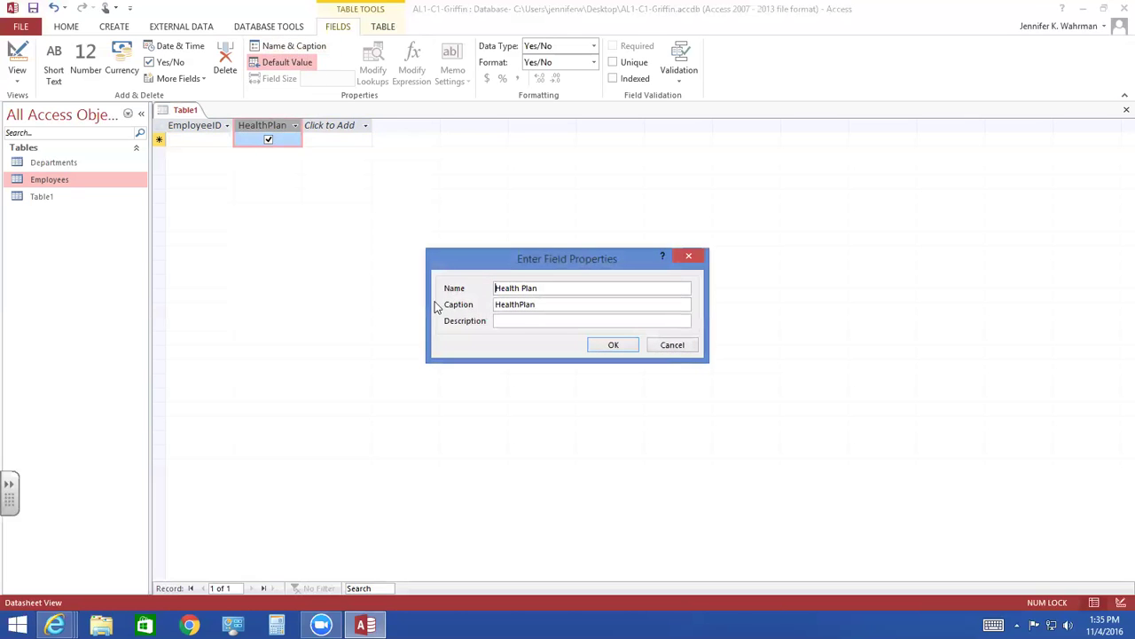
{"action": "left_click", "coordinate": [522, 289]}
{"action": "key", "text": "BackSpace"}
{"action": "left_click", "coordinate": [521, 304]}
{"action": "left_click", "coordinate": [614, 346]}
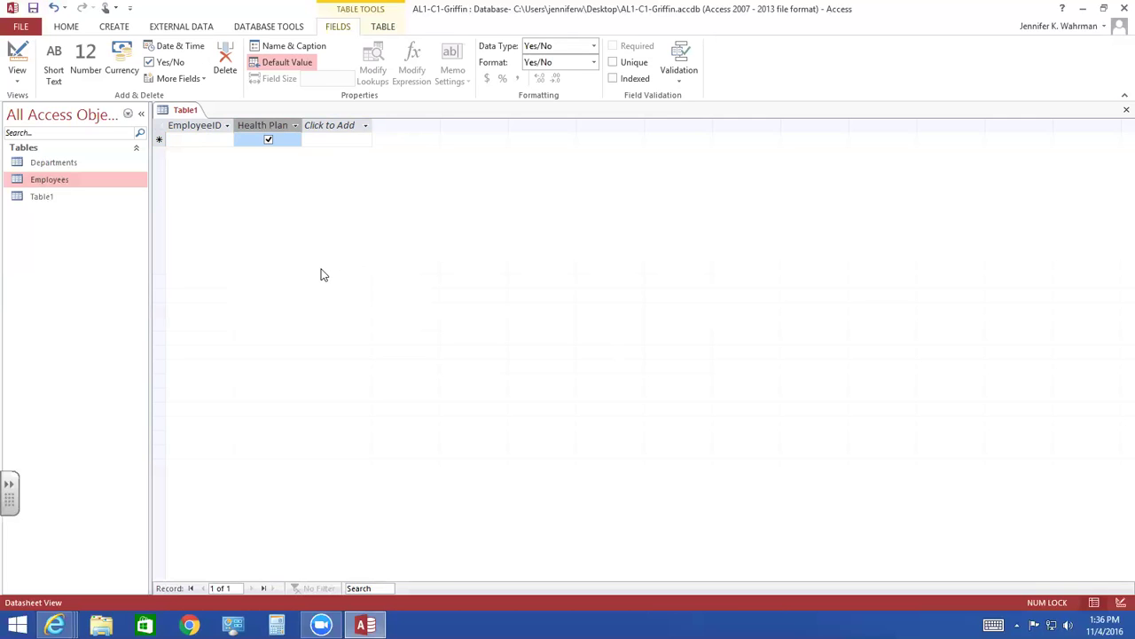
- Add a second Yes/No field after Health Plan with a default value of Yes
{"action": "left_click", "coordinate": [365, 127]}
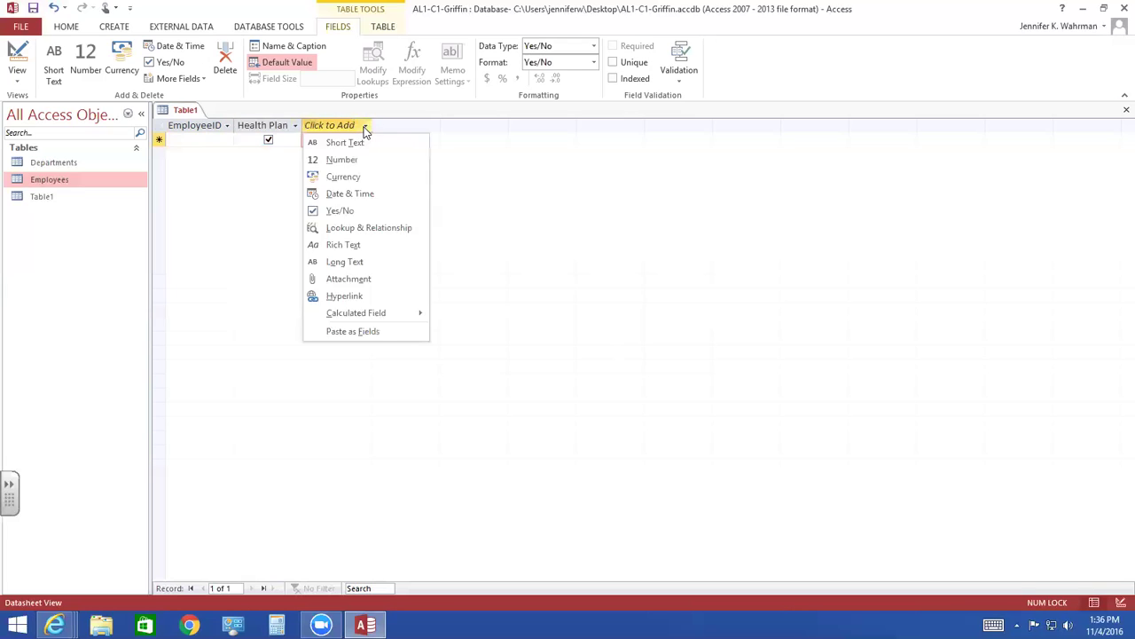
{"action": "left_click", "coordinate": [345, 213]}
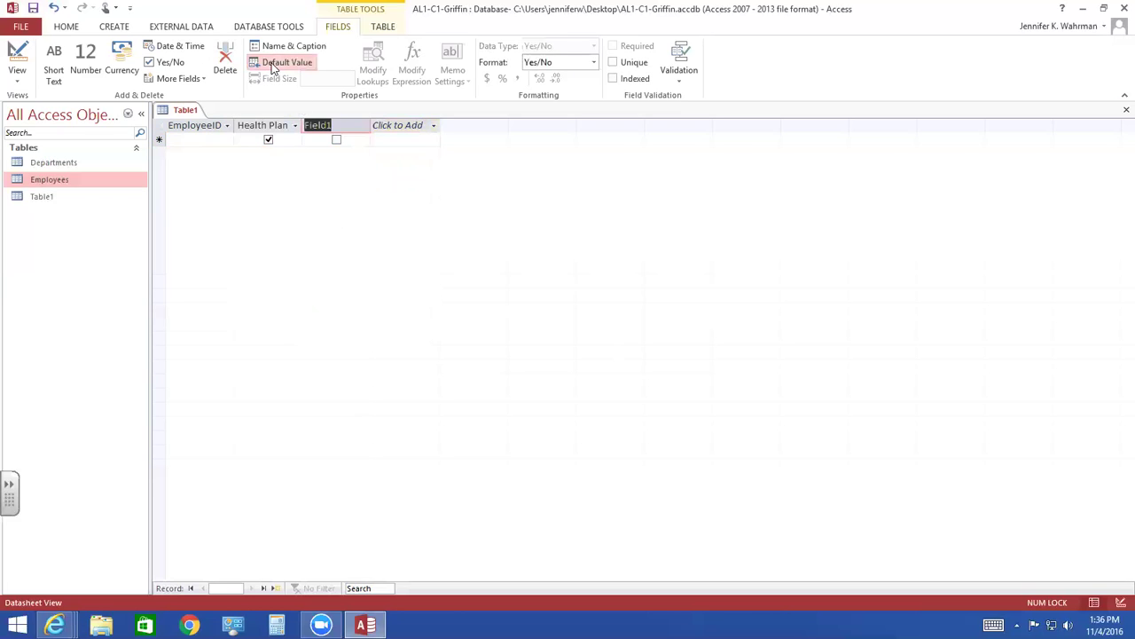
{"action": "left_click", "coordinate": [273, 69]}
{"action": "left_click_drag", "start_coordinate": [428, 162], "coordinate": [406, 163]}
{"action": "type", "text": "Yes"}
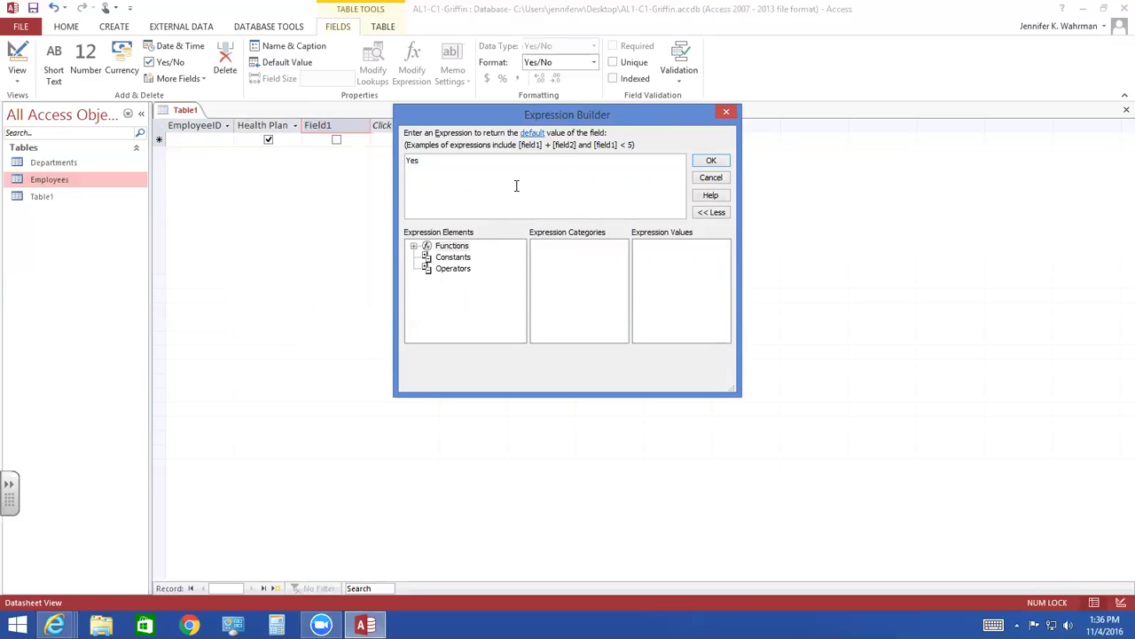
{"action": "left_click", "coordinate": [711, 162]}
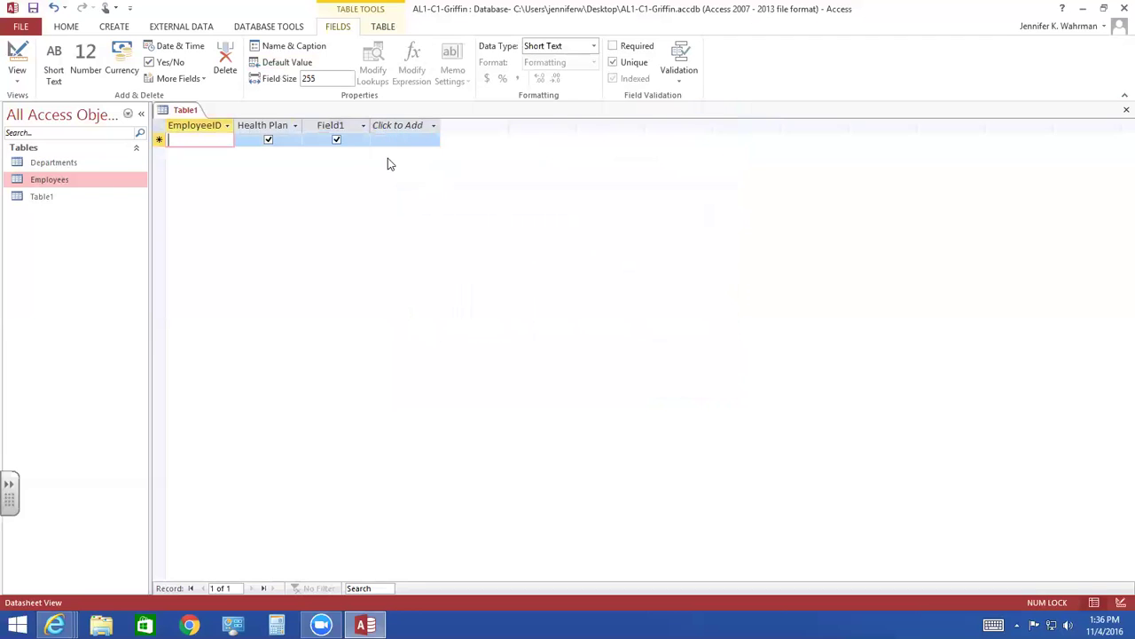
- Name the second Yes/No field DentalPlan and give it the caption Dental Plan
{"action": "left_click", "coordinate": [336, 126]}
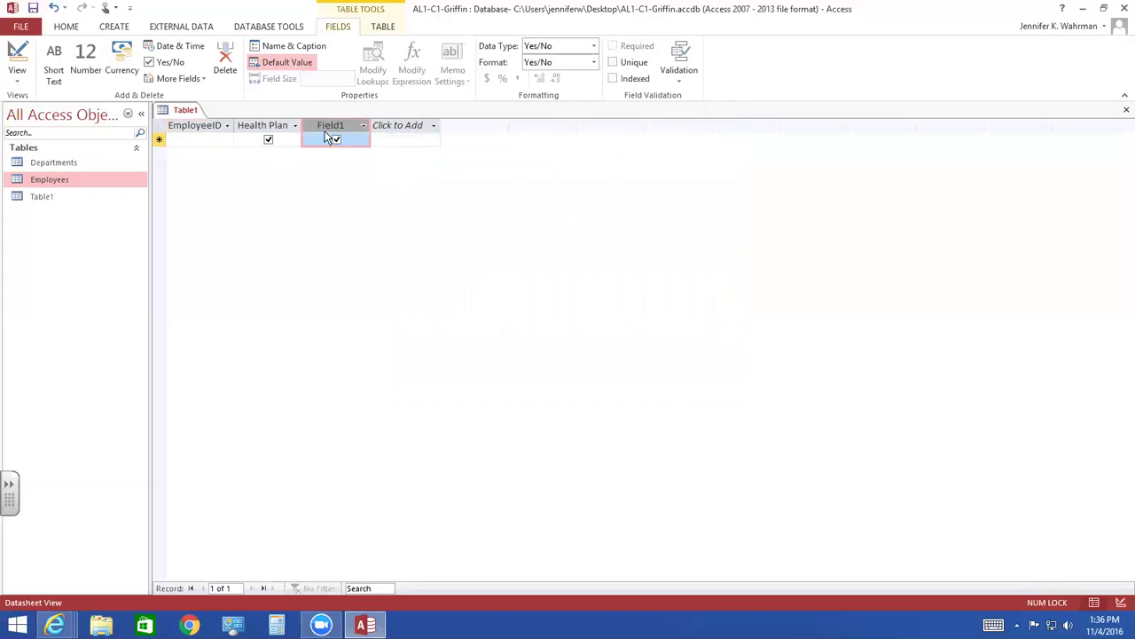
{"action": "left_click", "coordinate": [293, 49]}
{"action": "left_click_drag", "start_coordinate": [533, 288], "coordinate": [472, 285]}
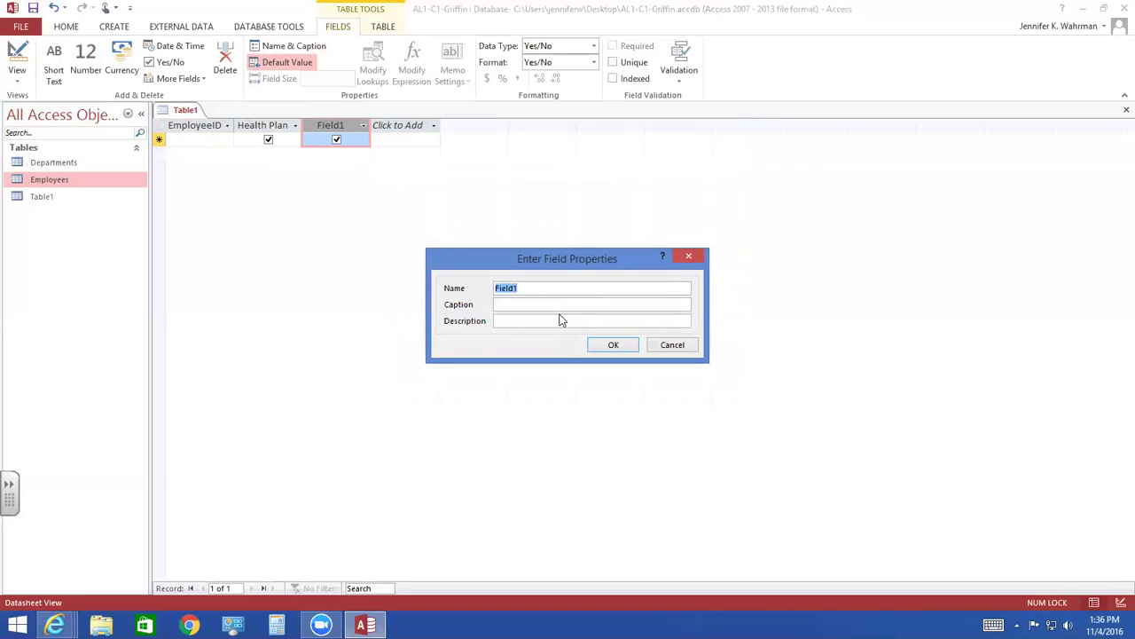
{"action": "type", "text": "DentalPlanDental Plan"}
{"action": "left_click", "coordinate": [601, 347]}
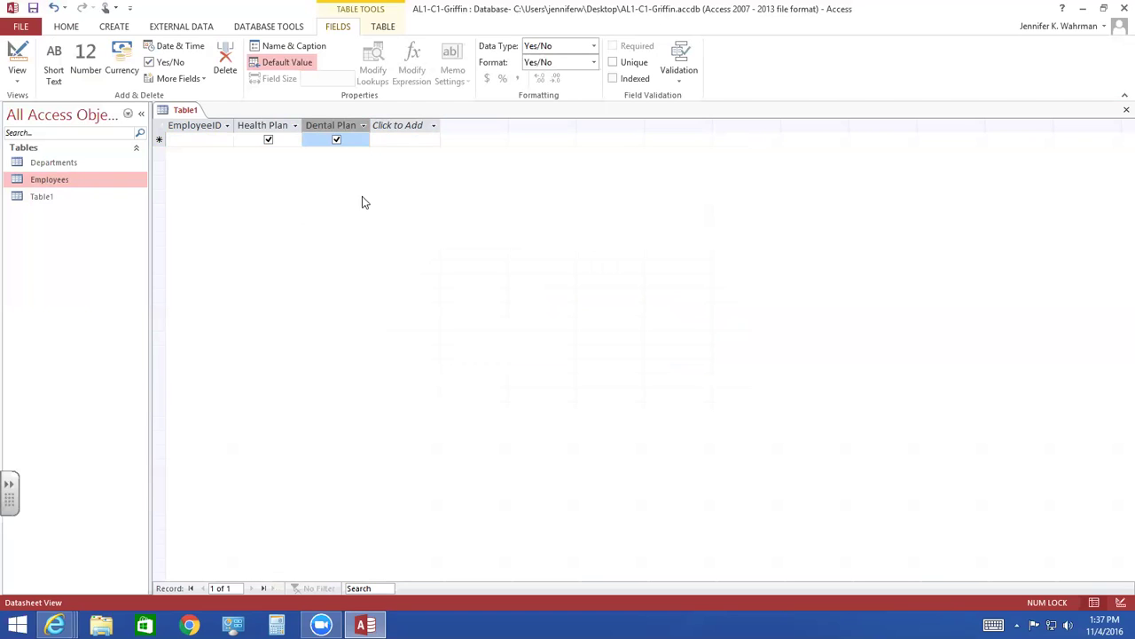
- Add a Currency field named LifeInsurance with the caption Life Insurance
{"action": "left_click", "coordinate": [435, 127]}
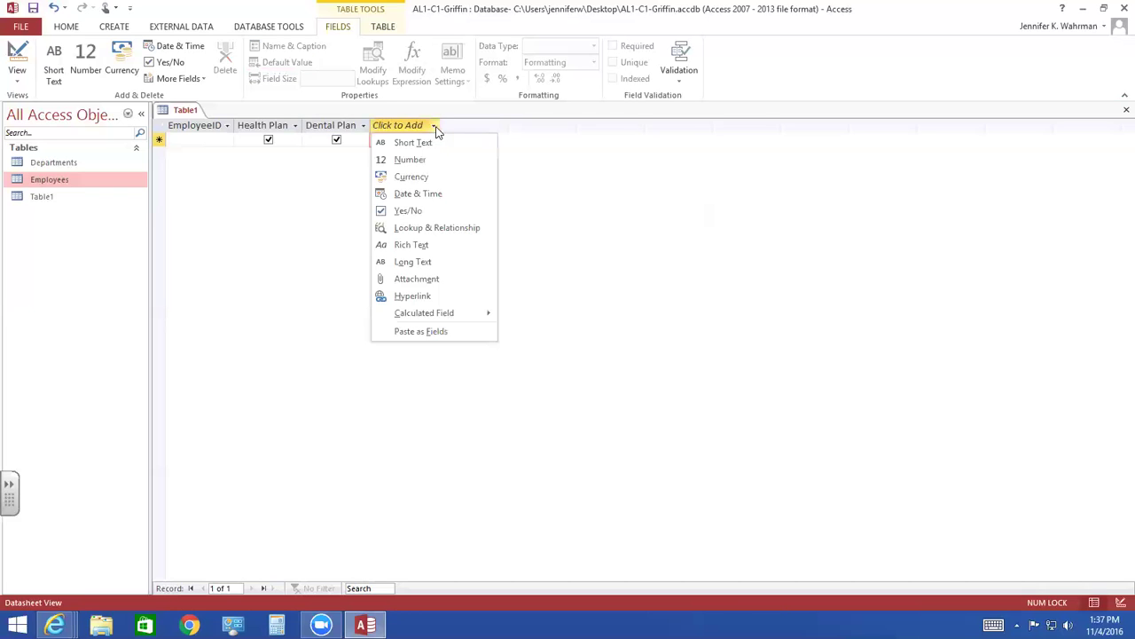
{"action": "left_click", "coordinate": [425, 176]}
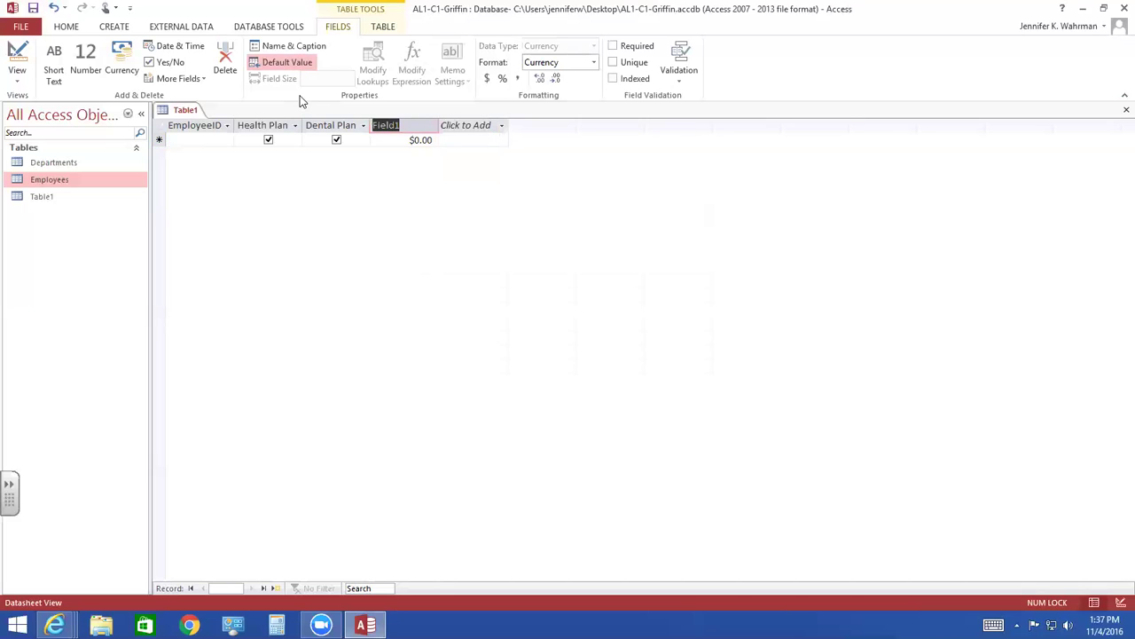
{"action": "left_click", "coordinate": [282, 45]}
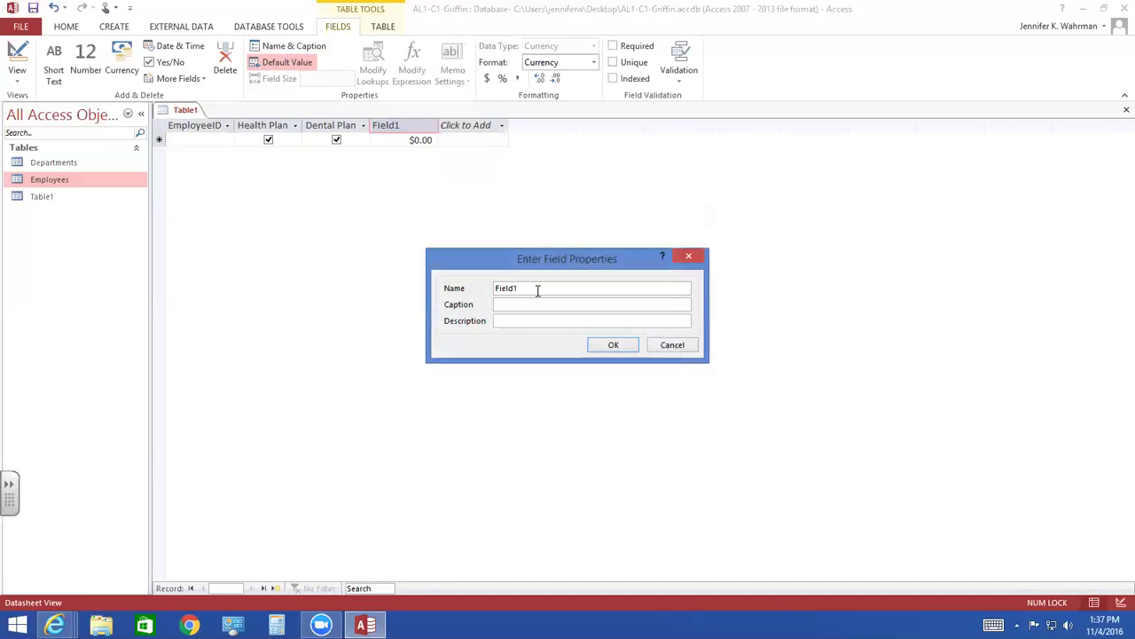
{"action": "type", "text": "LifeInsurance"}
{"action": "key", "text": "Tab"}
{"action": "type", "text": "Life Insurance"}
{"action": "left_click", "coordinate": [614, 346]}
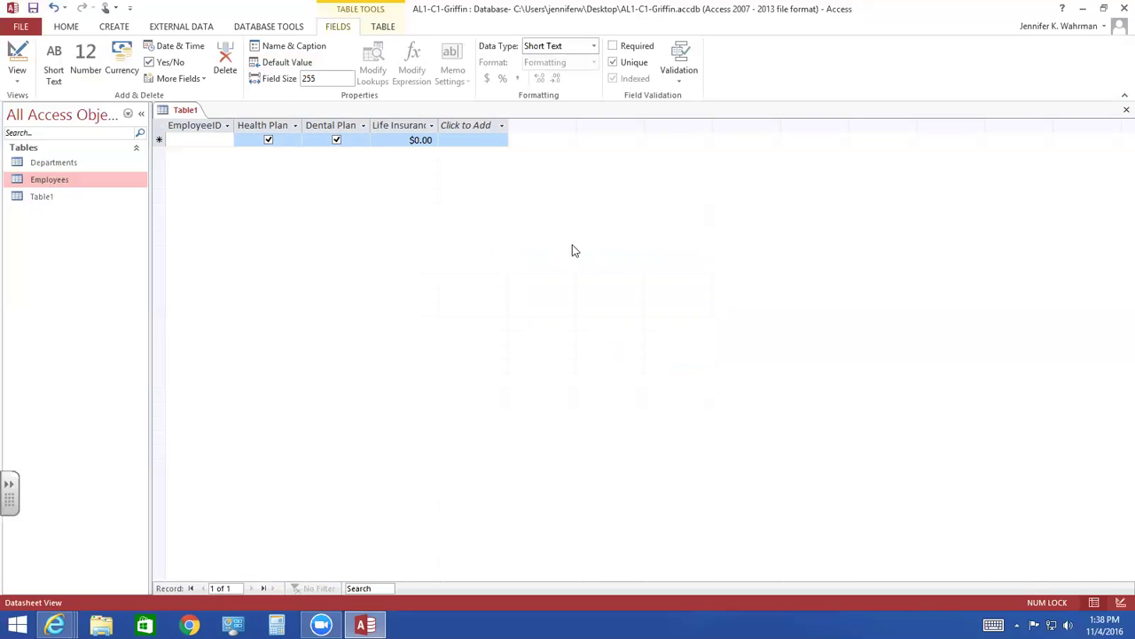
- Add a Short Text field after Life Insurance with the default value "3 weeks"
{"action": "left_click", "coordinate": [502, 126]}
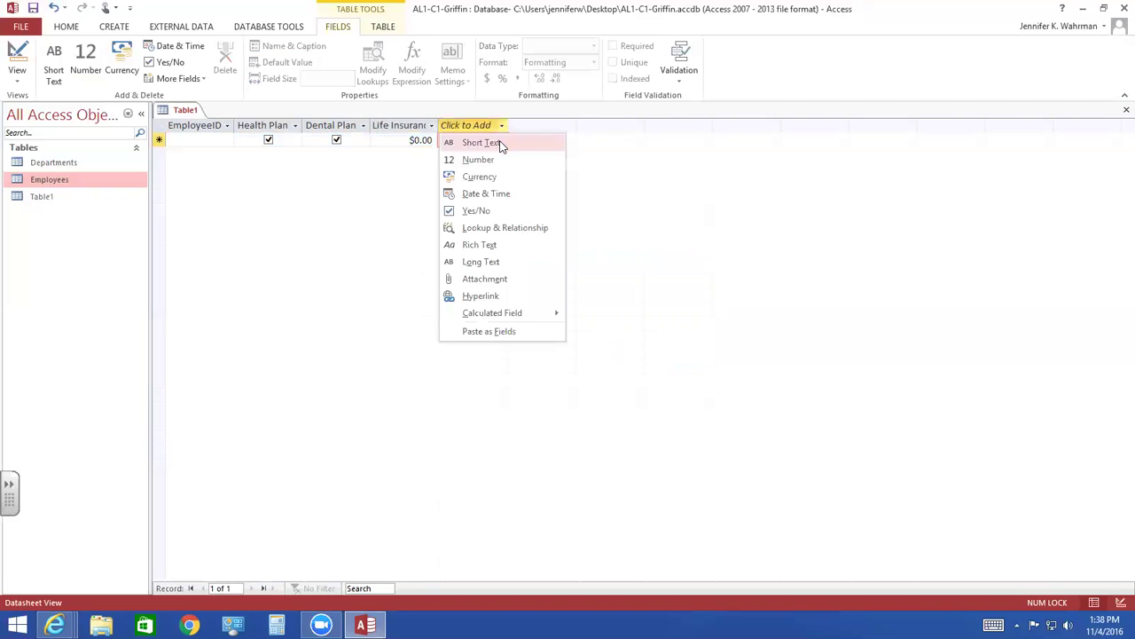
{"action": "left_click", "coordinate": [500, 144]}
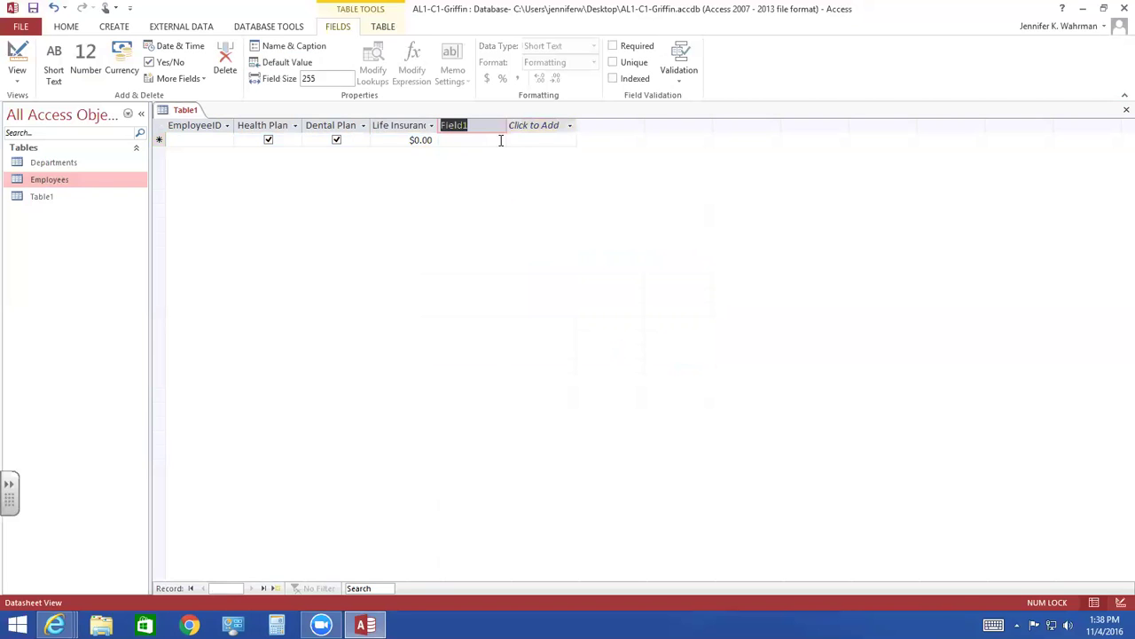
{"action": "left_click", "coordinate": [280, 64]}
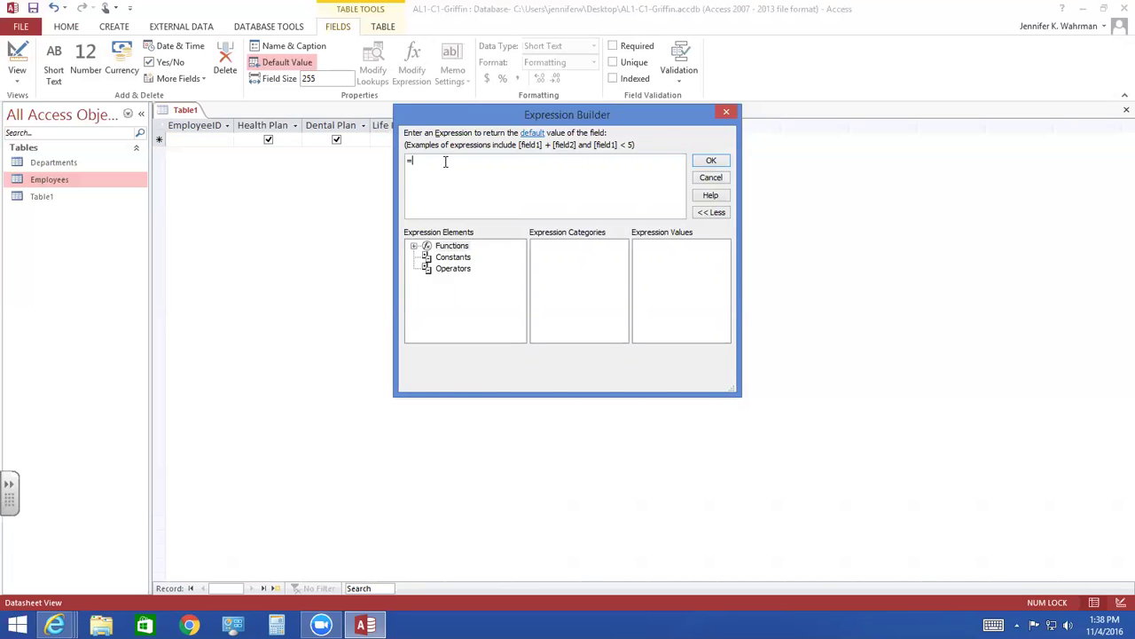
{"action": "type", "text": "\"3 weeks\""}
{"action": "left_click", "coordinate": [710, 161]}
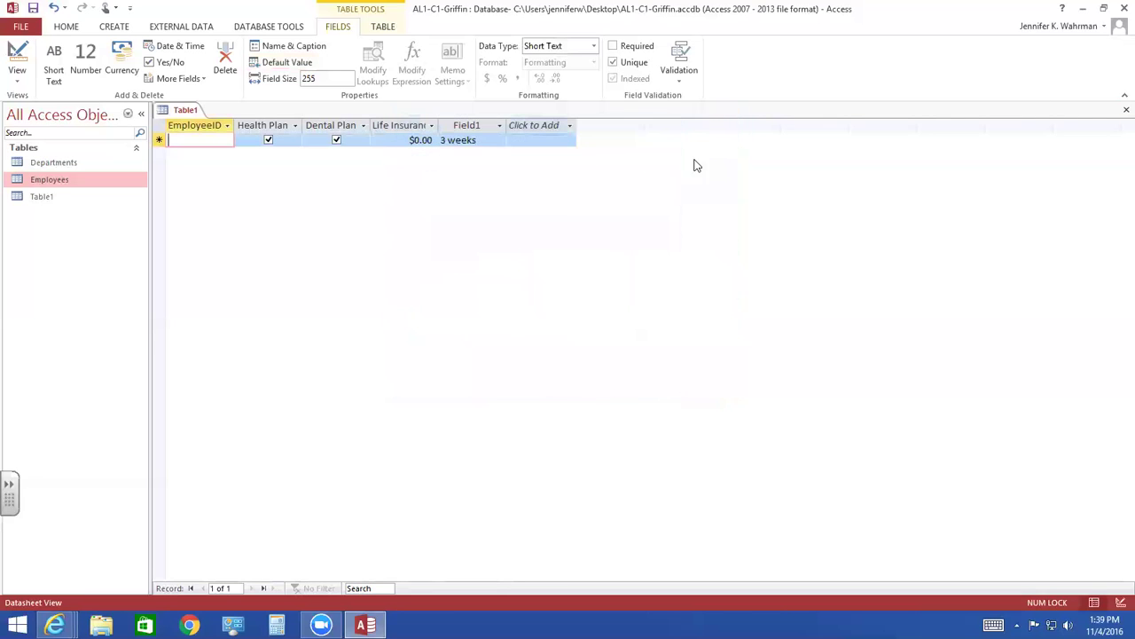
- Name the new Short Text field Vacation
{"action": "left_click", "coordinate": [472, 126]}
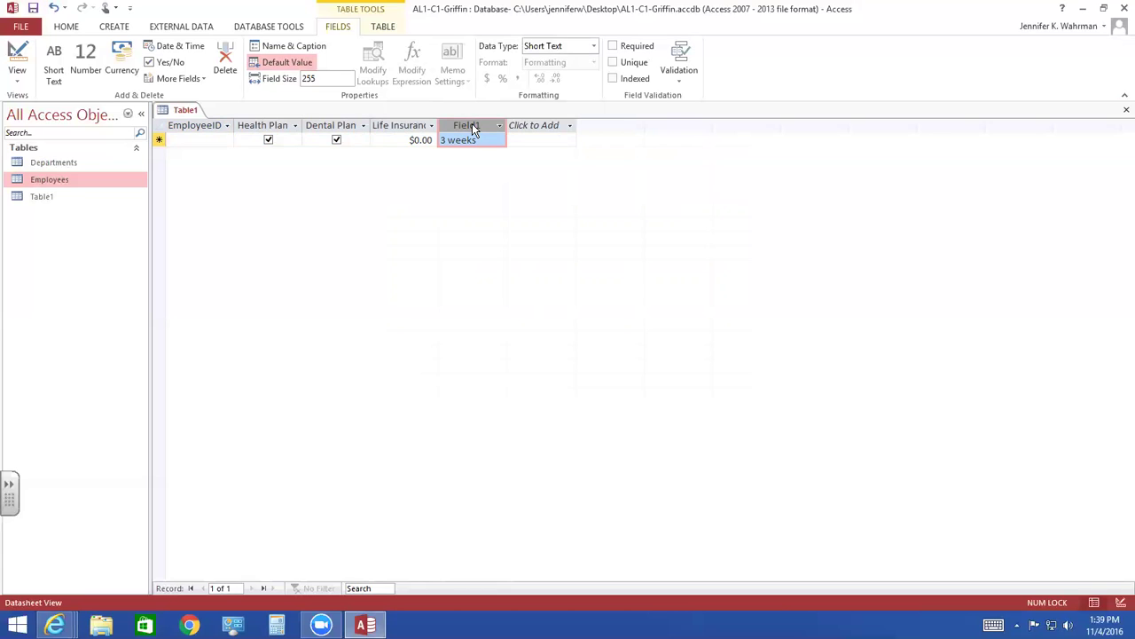
{"action": "left_click", "coordinate": [273, 48]}
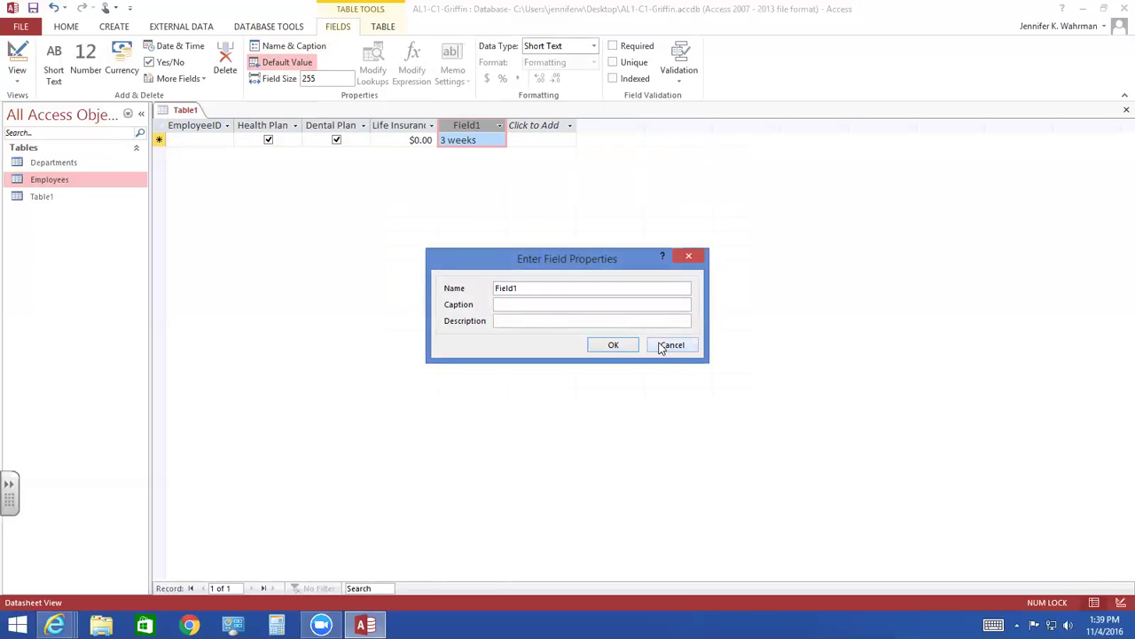
{"action": "left_click", "coordinate": [450, 295]}
{"action": "type", "text": "Vacation"}
{"action": "key", "text": "Return"}
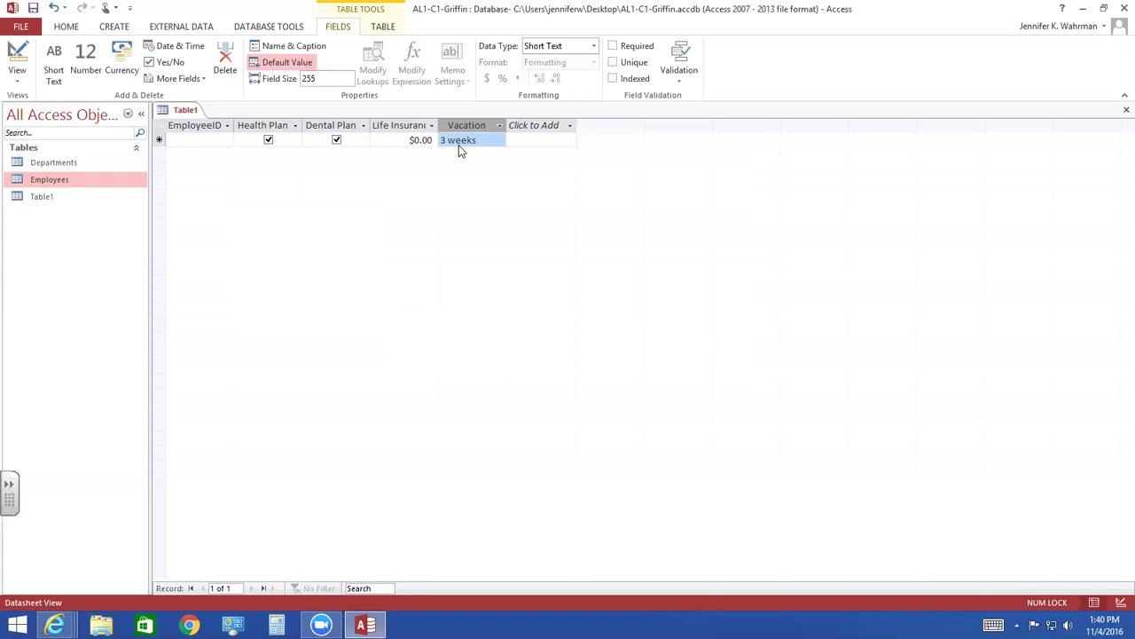
- Enter the first record with the employee's ID, both plans left checked, life insurance of 100000 and vacation of 4 weeks
{"action": "left_click", "coordinate": [196, 138]}
{"action": "type", "text": "103"}
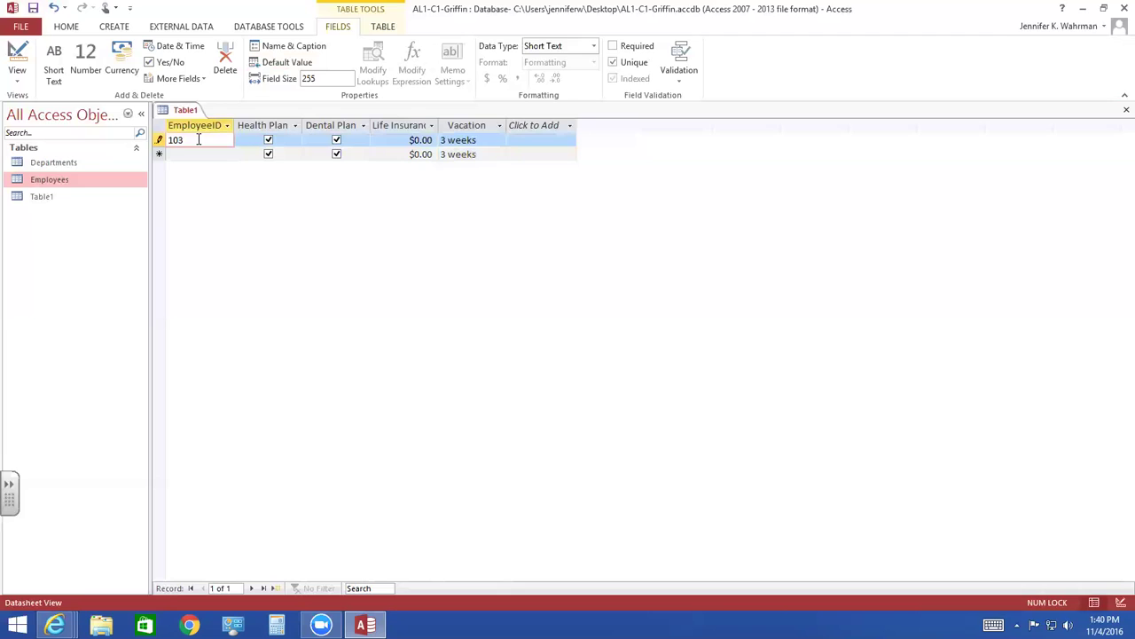
{"action": "key", "text": "Tab"}
{"action": "key", "text": "Tab"}
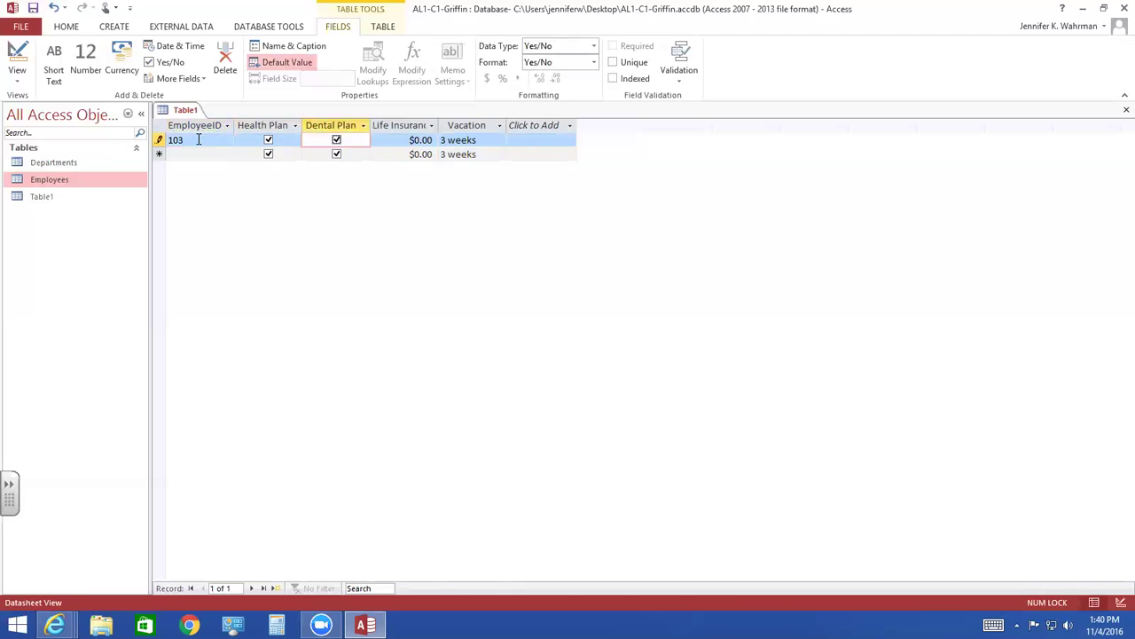
{"action": "key", "text": "Tab"}
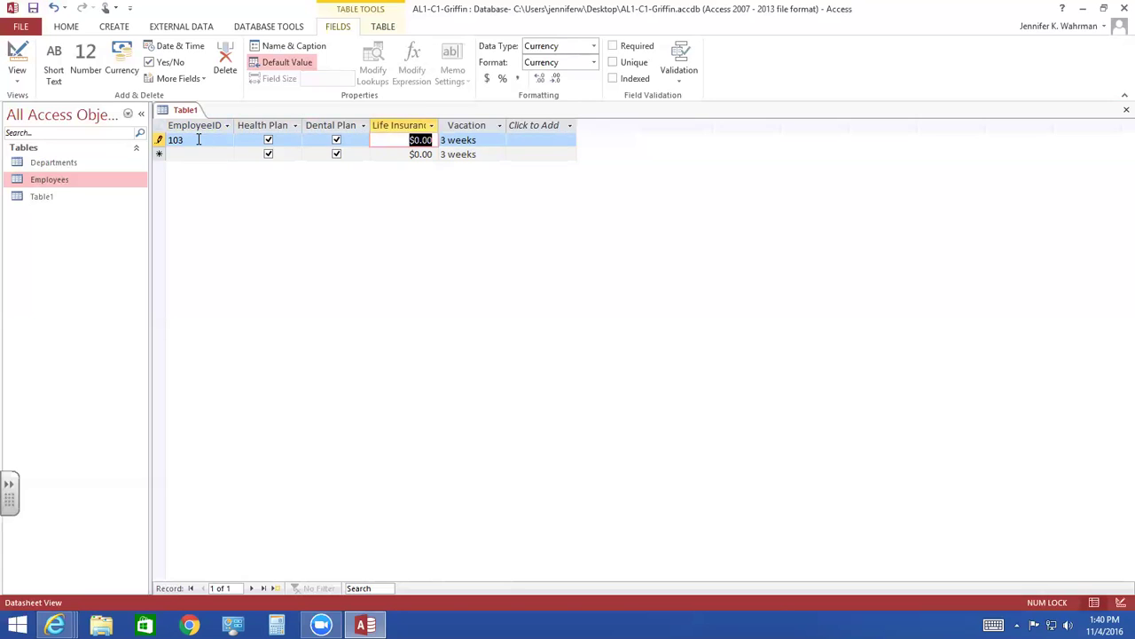
{"action": "type", "text": "100000"}
{"action": "key", "text": "Tab"}
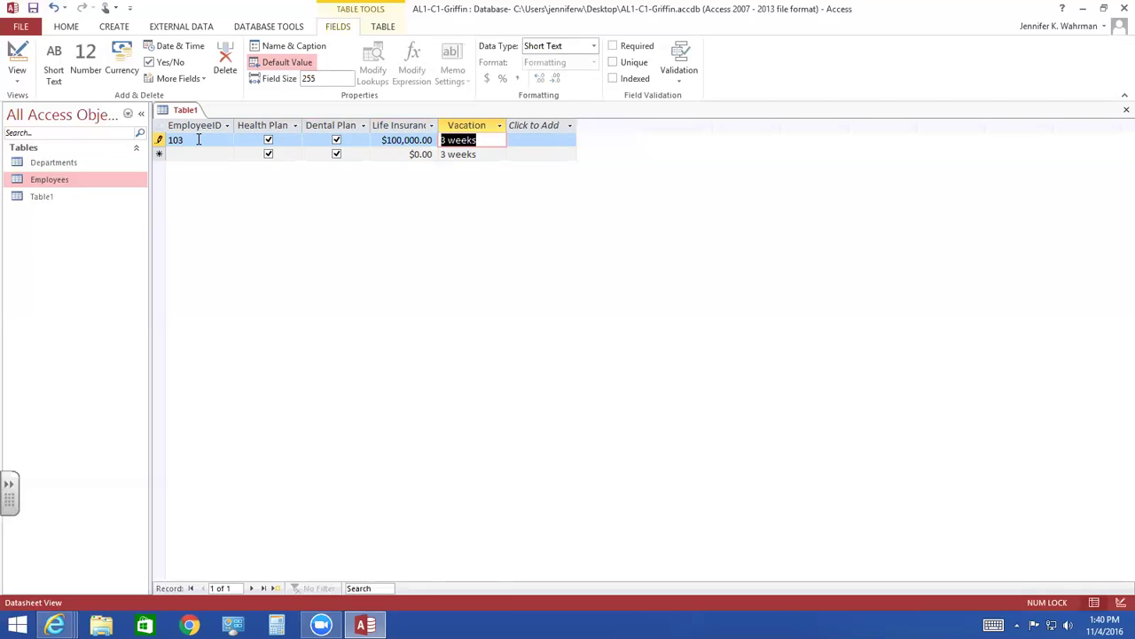
{"action": "type", "text": "4 weeks"}
{"action": "key", "text": "Tab"}
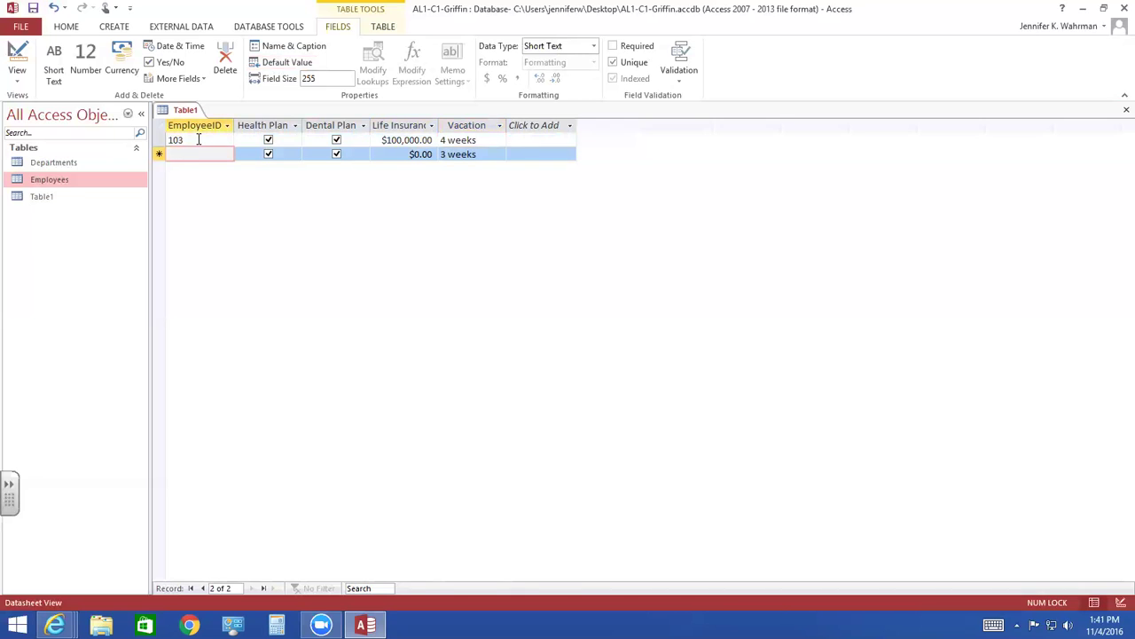
- Enter the second record with the employee's ID, both plans left checked, life insurance of 200,000 and the default 3 weeks of vacation
{"action": "type", "text": "105"}
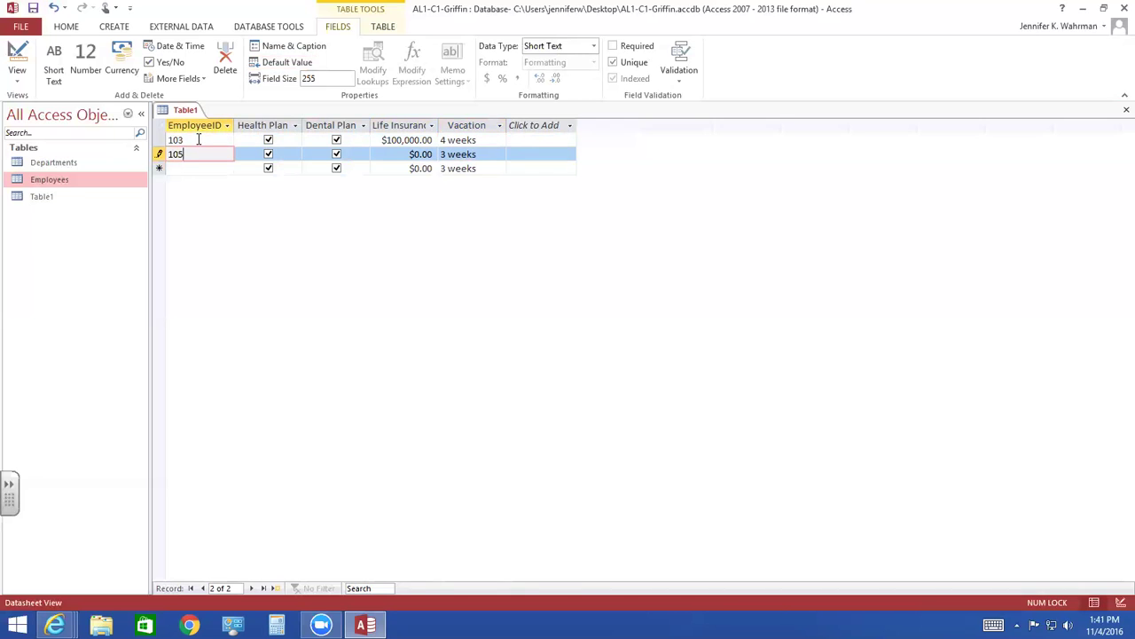
{"action": "key", "text": "Tab"}
{"action": "key", "text": "Tab"}
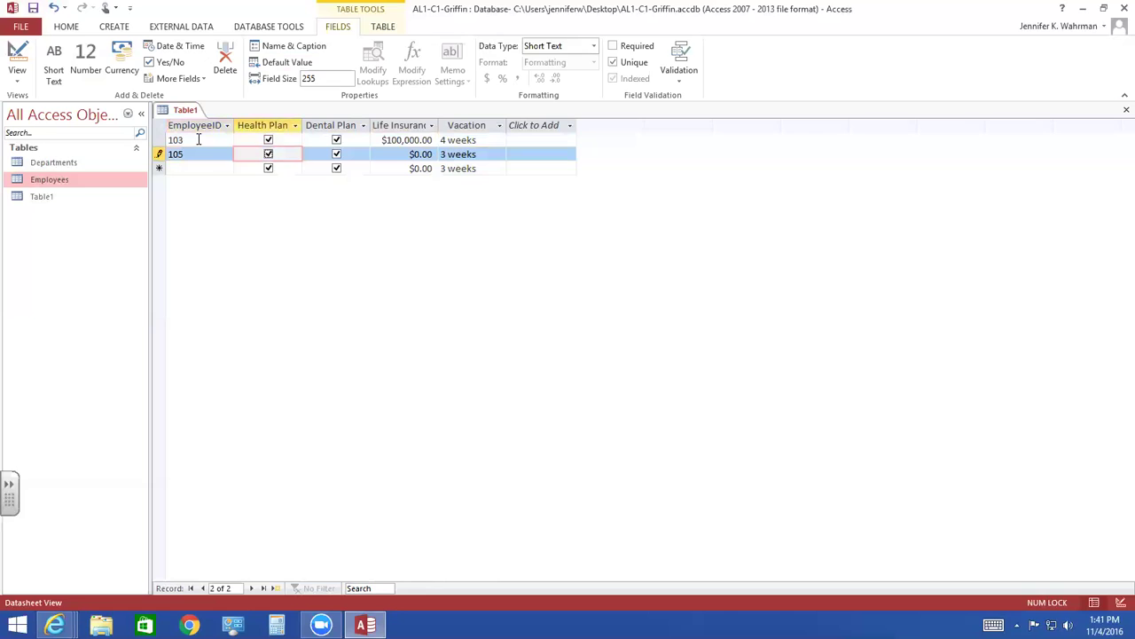
{"action": "key", "text": "Tab"}
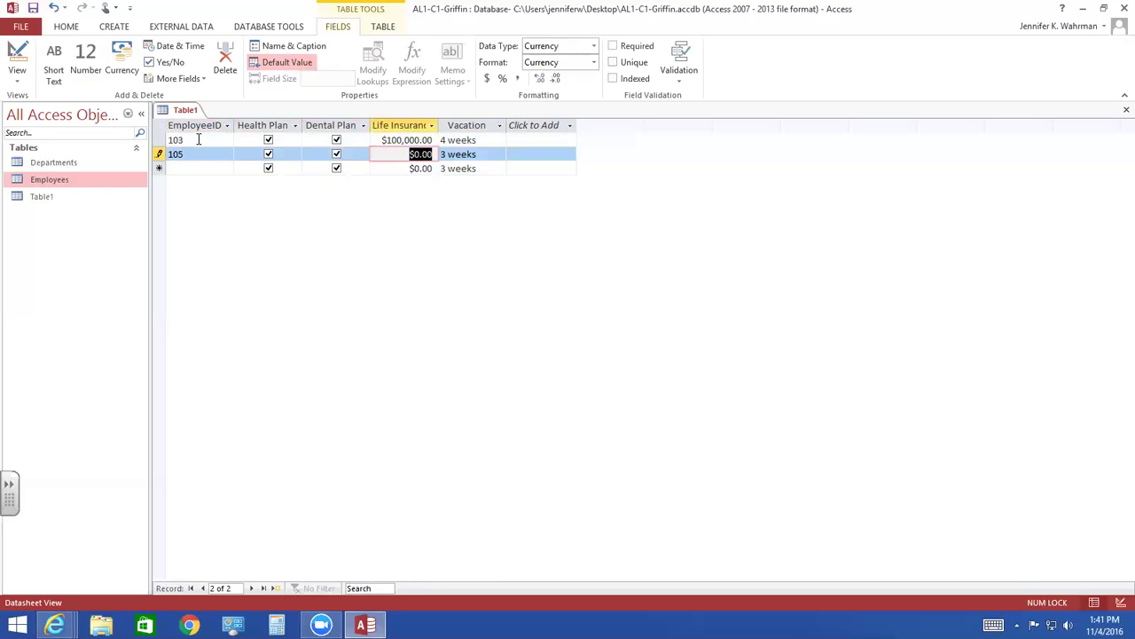
{"action": "type", "text": "200,000"}
{"action": "key", "text": "Tab"}
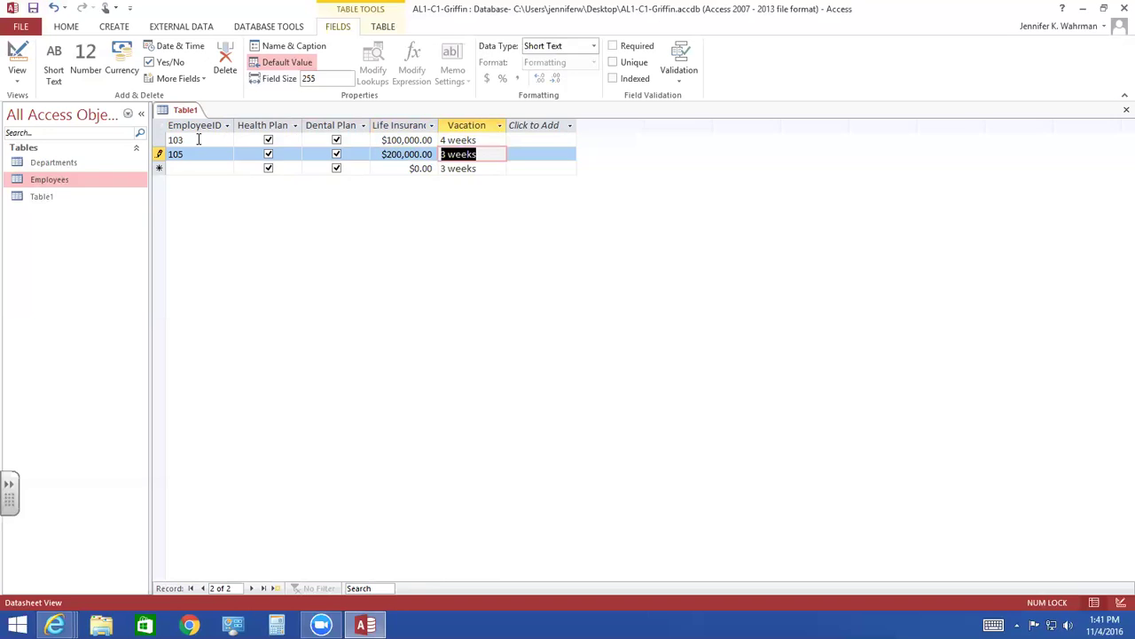
{"action": "key", "text": "Tab"}
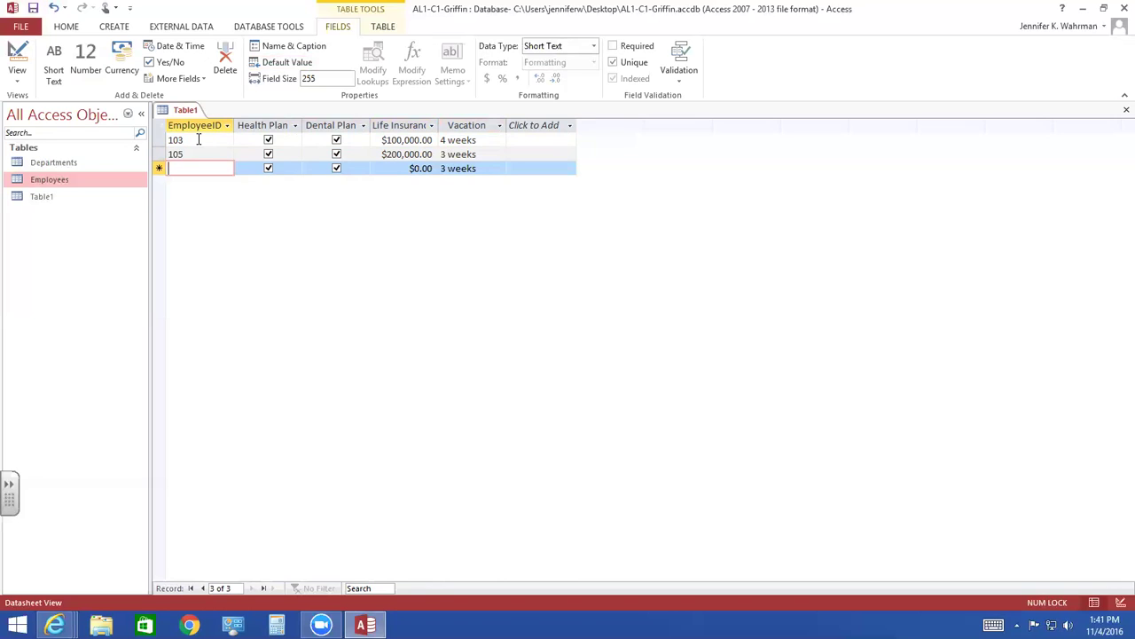
- Enter the third record with the employee's ID, Health Plan unchecked, Dental Plan checked, life insurance of 150000 and the default vacation
{"action": "type", "text": "106"}
{"action": "key", "text": "Tab"}
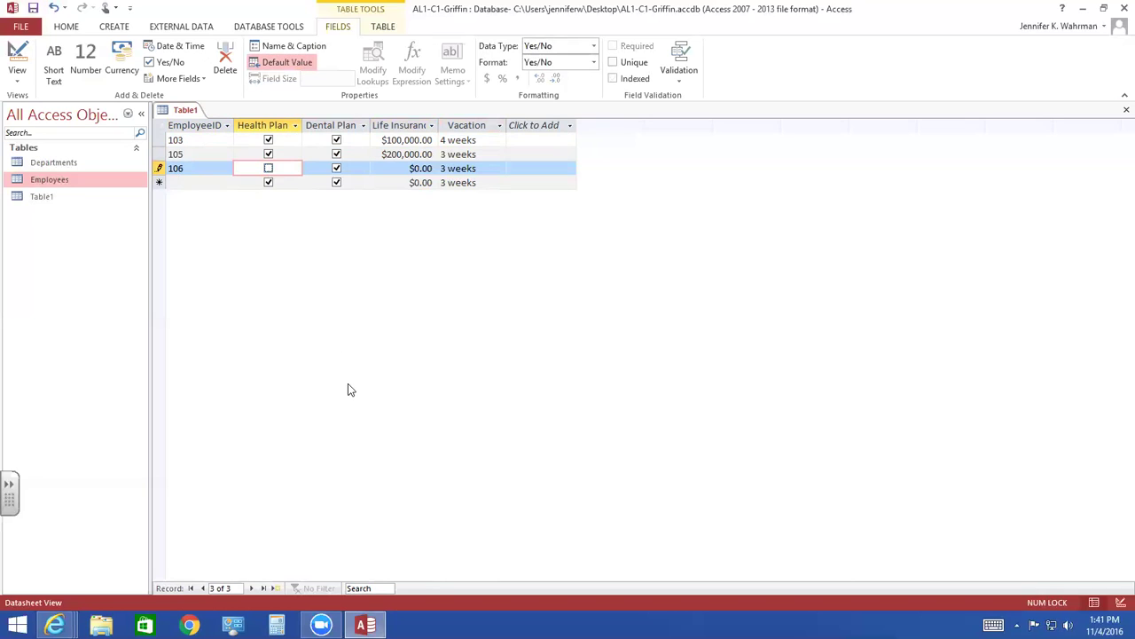
{"action": "key", "text": "Tab"}
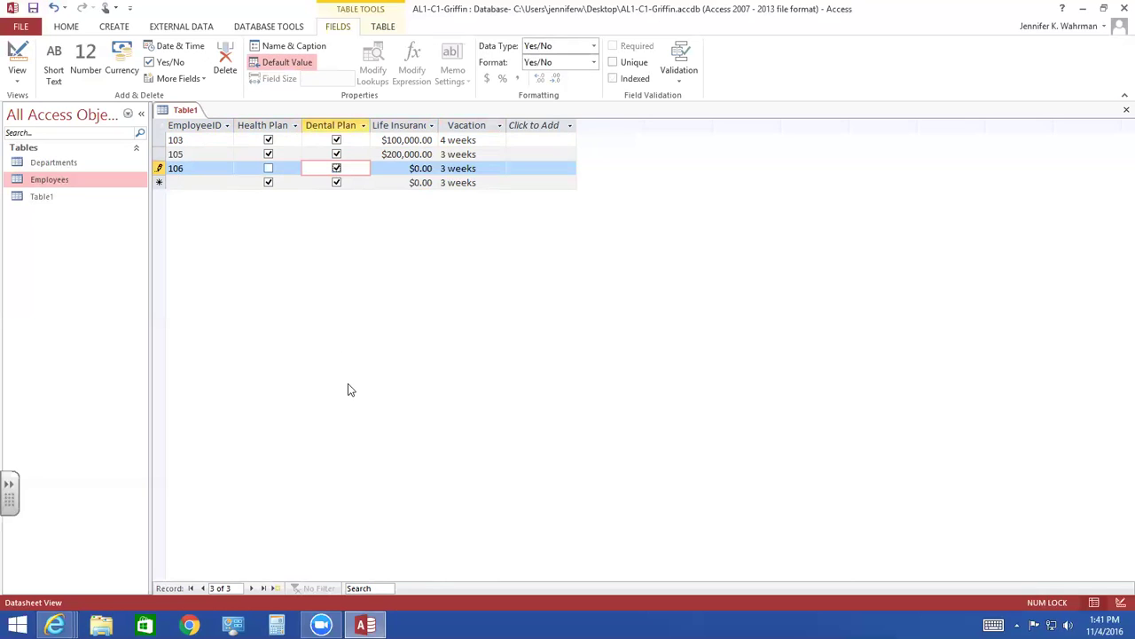
{"action": "key", "text": "Tab"}
{"action": "type", "text": "150000"}
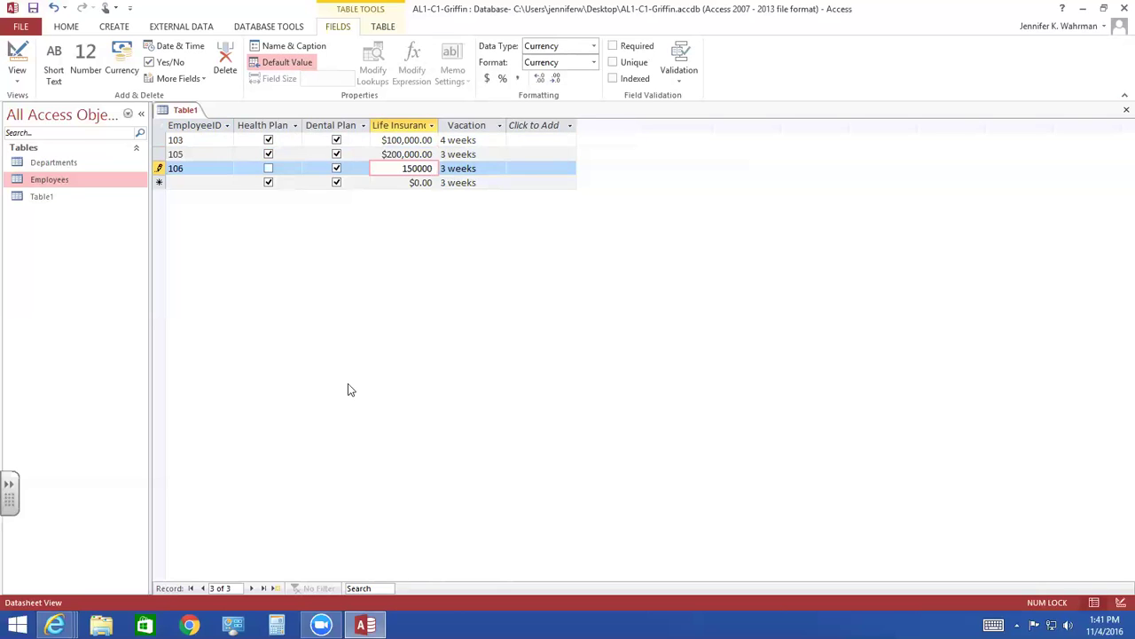
{"action": "key", "text": "Tab"}
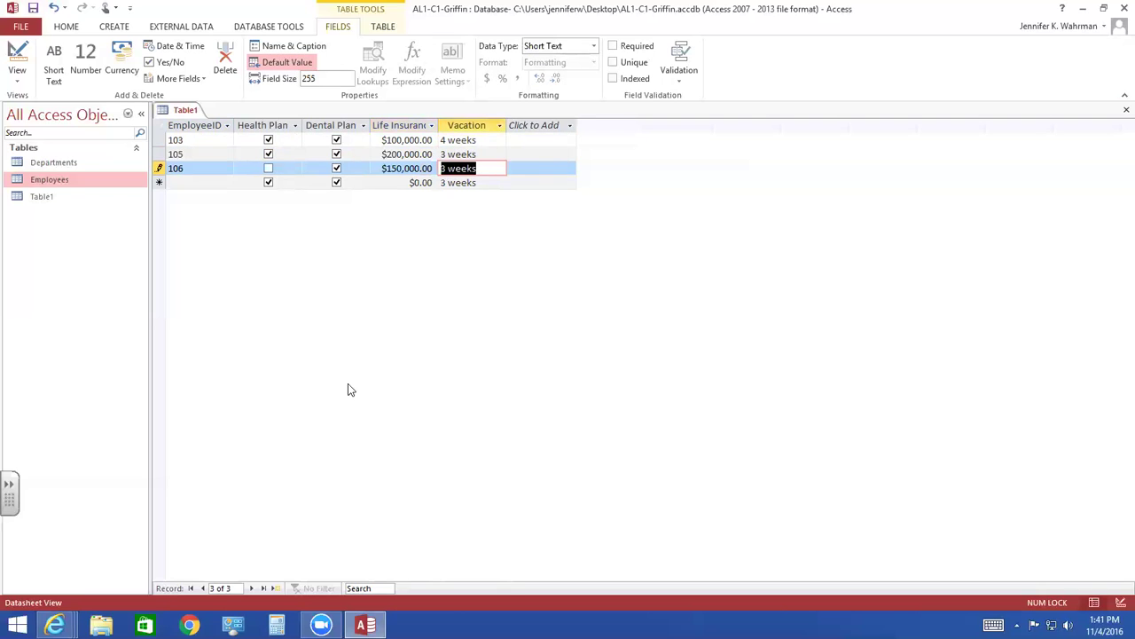
{"action": "key", "text": "Tab"}
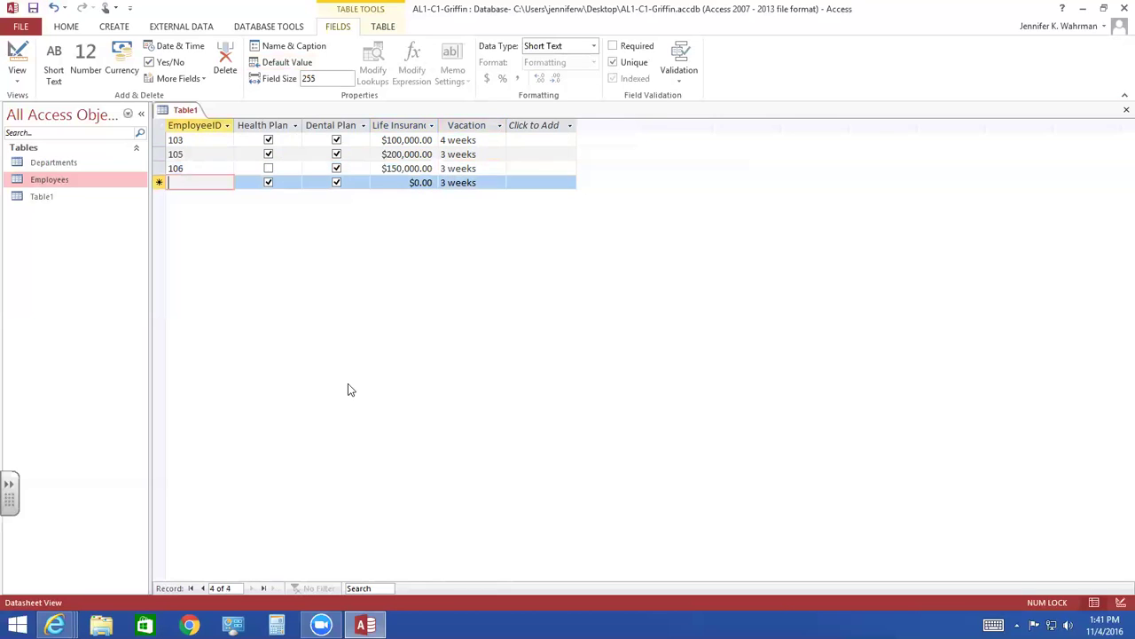
- Enter the fourth record with the employee's ID, both plans left checked, life insurance of 200000 and the default 3 weeks of vacation
{"action": "type", "text": "109"}
{"action": "key", "text": "Tab"}
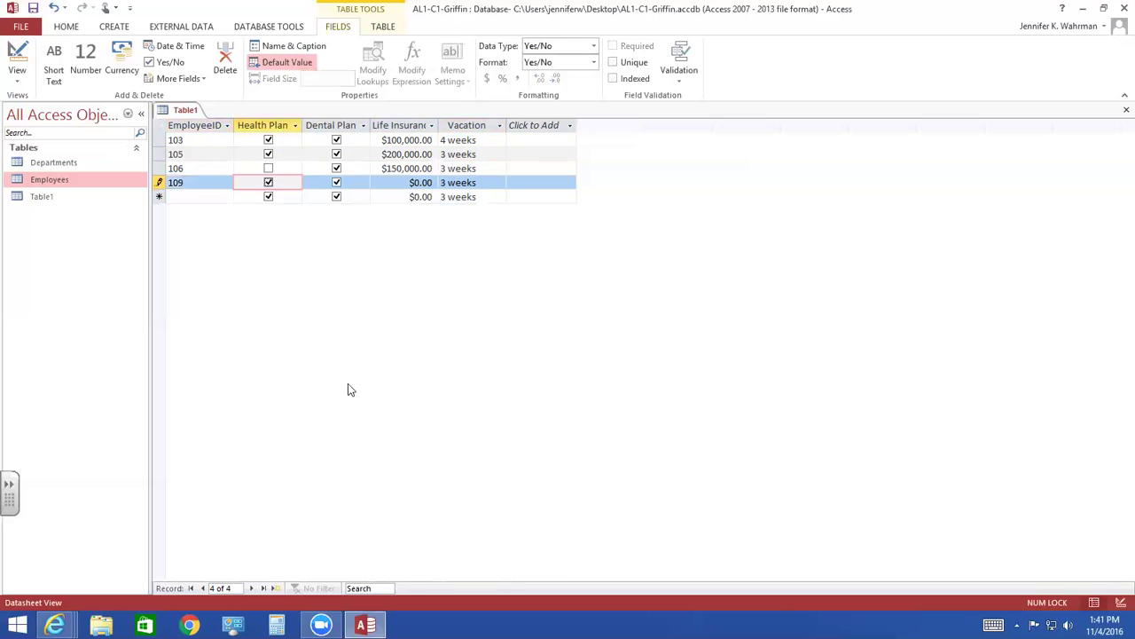
{"action": "key", "text": "Tab"}
{"action": "key", "text": "Tab"}
{"action": "type", "text": "200000"}
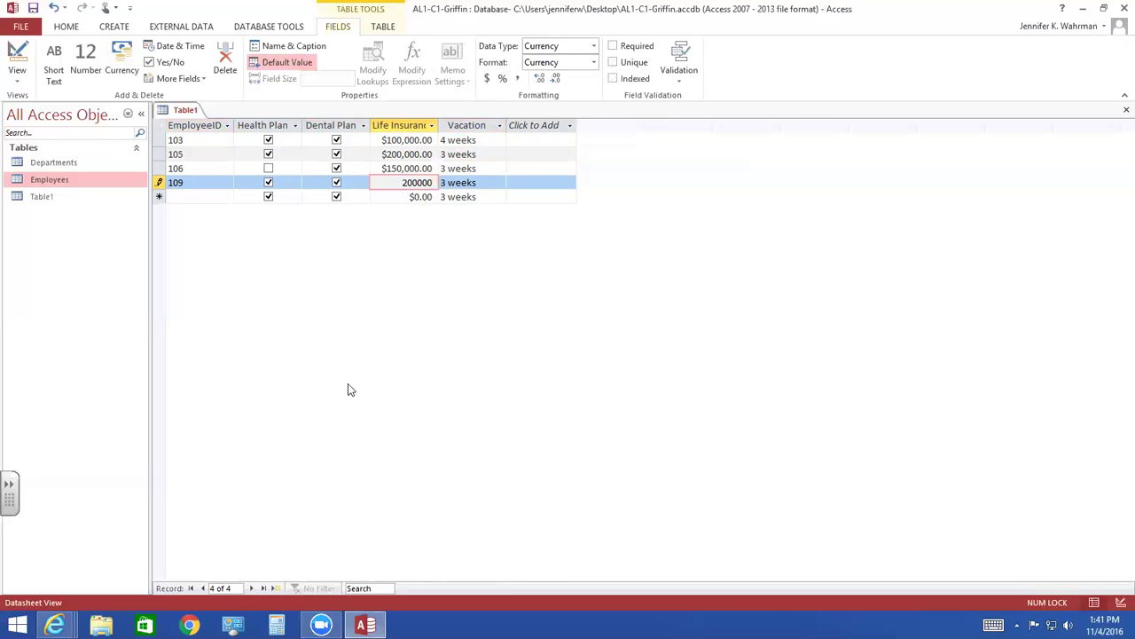
{"action": "key", "text": "Tab"}
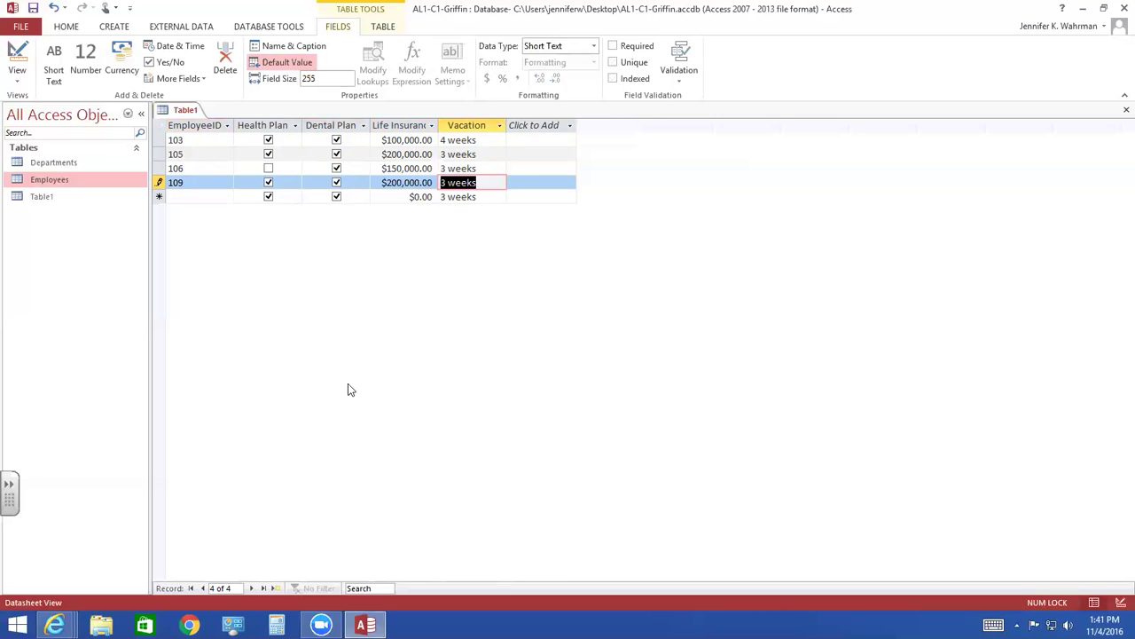
{"action": "key", "text": "Tab"}
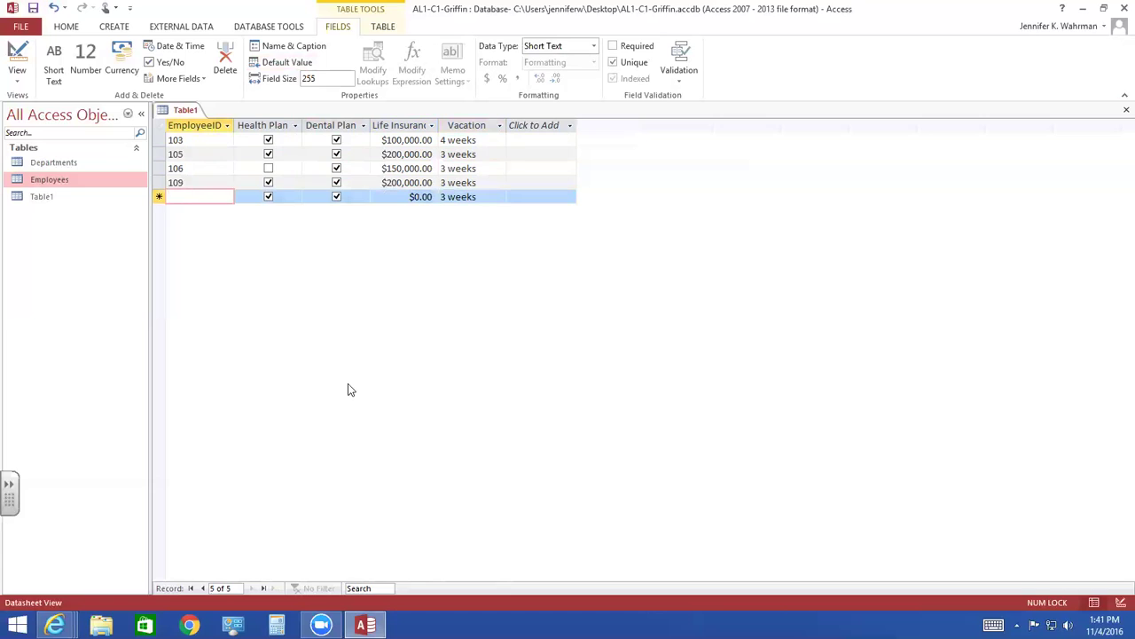
- Enter the fifth record with the employee's ID, both plans left checked, life insurance of 185000 and vacation of 4 weeks
{"action": "type", "text": "110"}
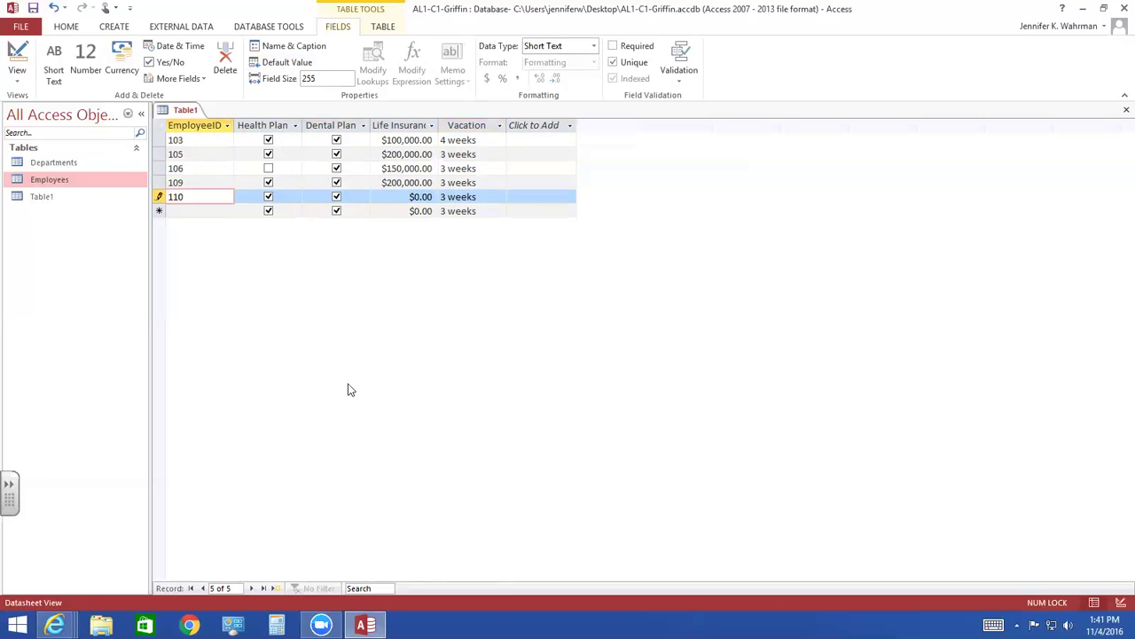
{"action": "key", "text": "Tab"}
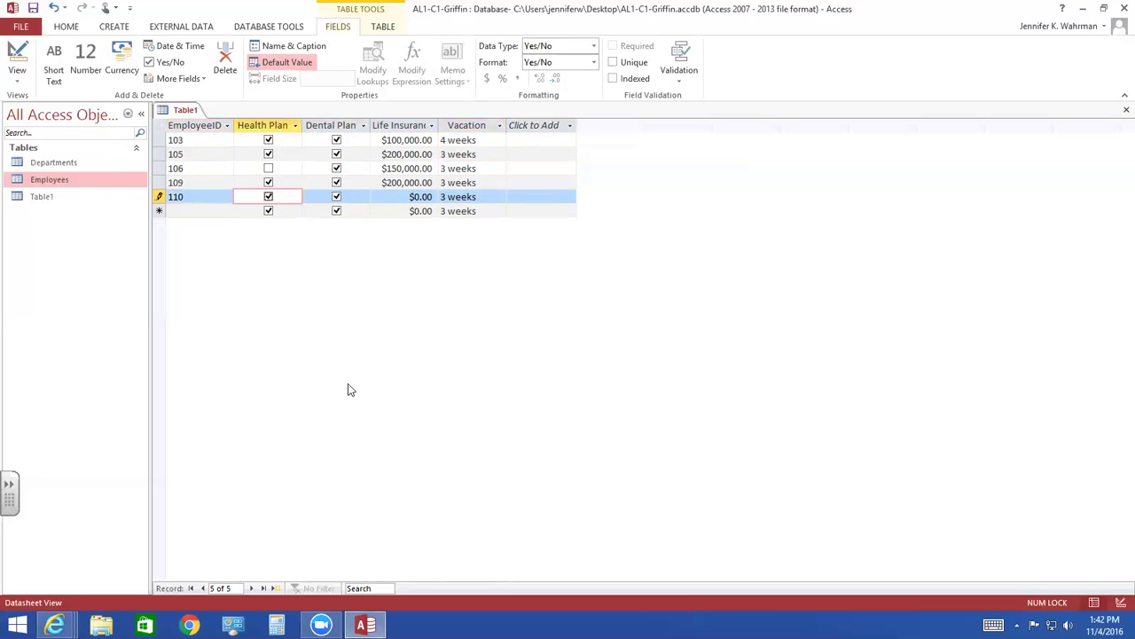
{"action": "key", "text": "Tab"}
{"action": "key", "text": "Tab"}
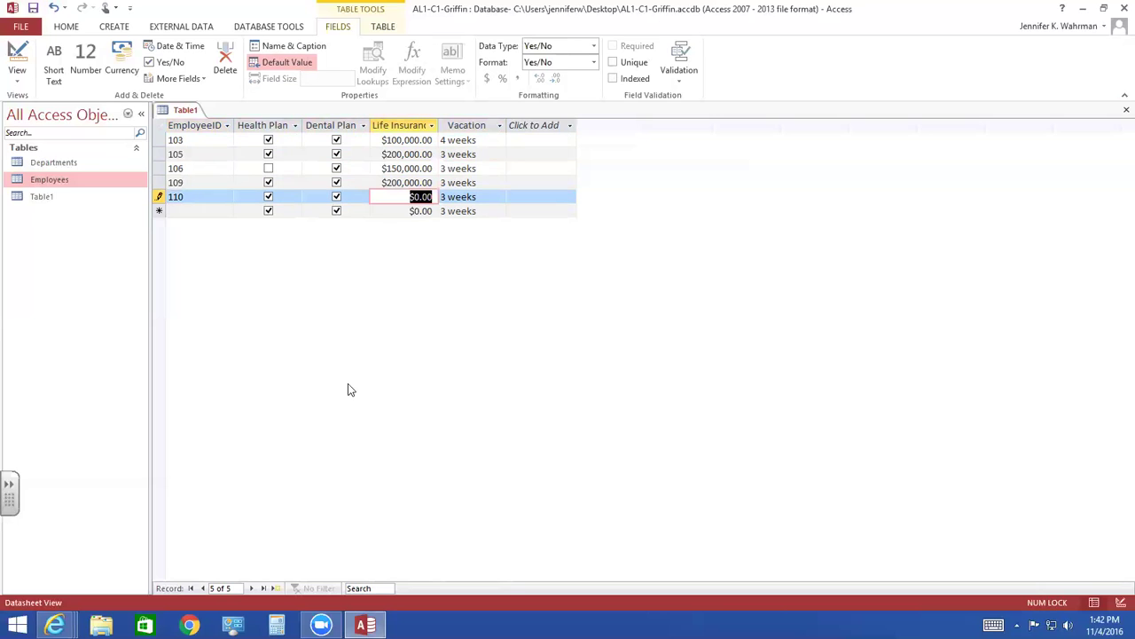
{"action": "type", "text": "1855"}
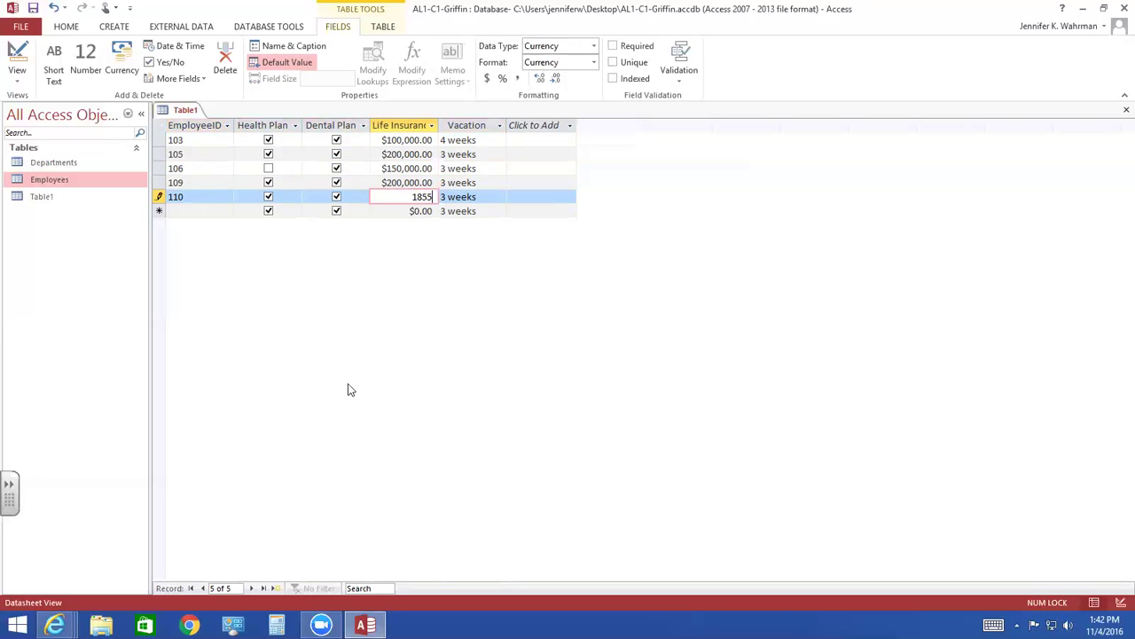
{"action": "key", "text": "BackSpace"}
{"action": "type", "text": "000"}
{"action": "key", "text": "Tab"}
{"action": "type", "text": "4 weeks"}
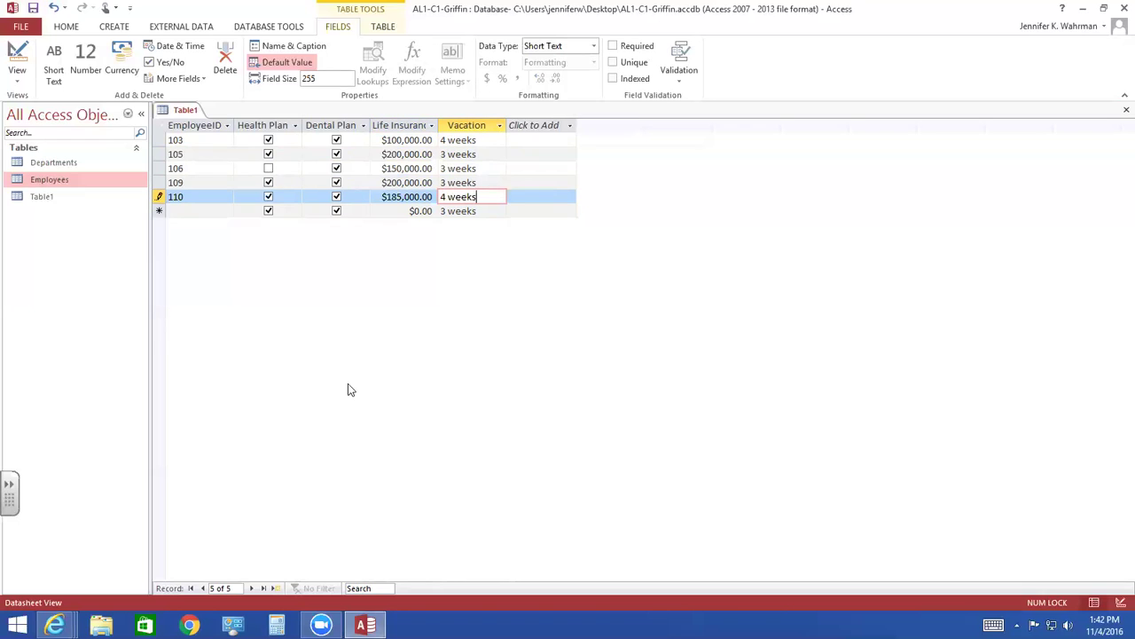
{"action": "key", "text": "Tab"}
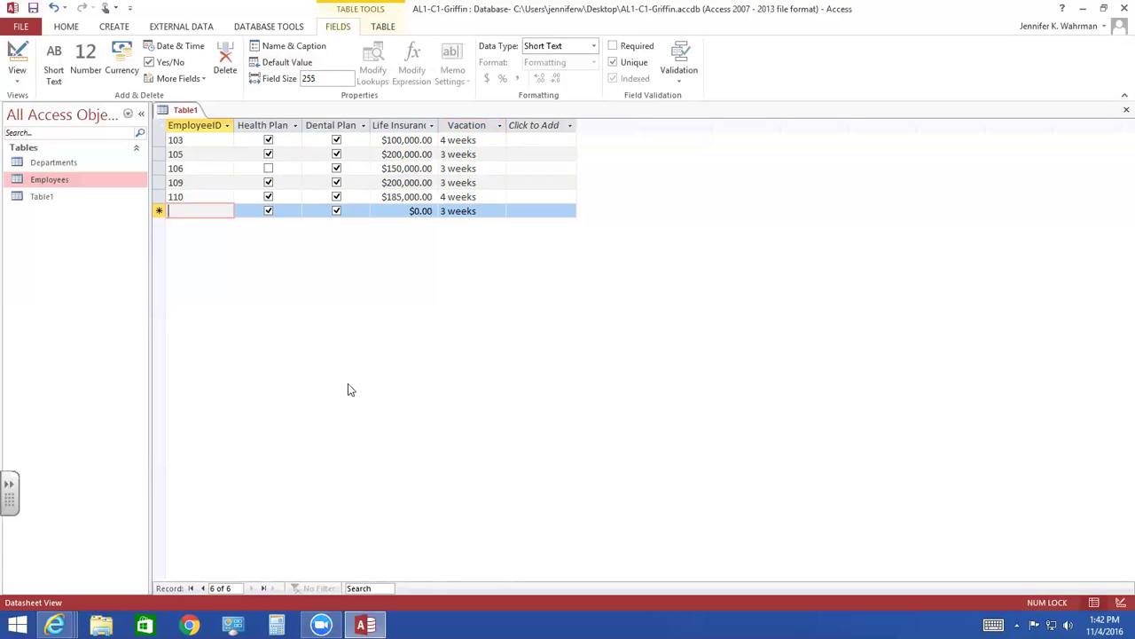
- Enter the sixth record with the employee's ID, Health Plan unchecked, Dental Plan checked, life insurance of 200000 and the default vacation
{"action": "type", "text": "112"}
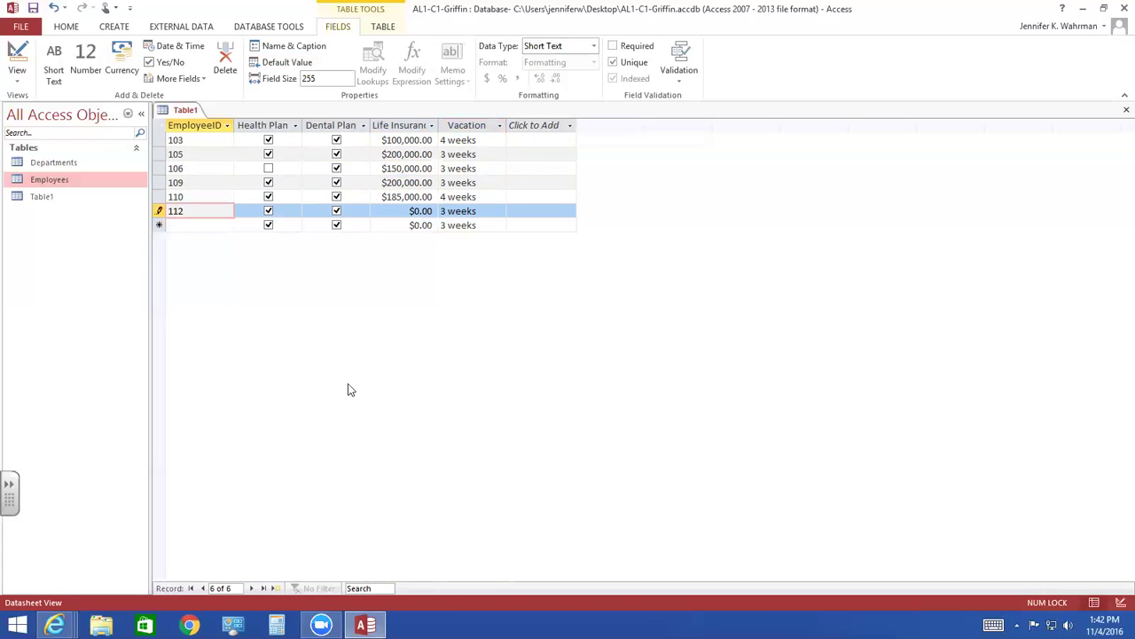
{"action": "key", "text": "Tab"}
{"action": "left_click", "coordinate": [270, 213]}
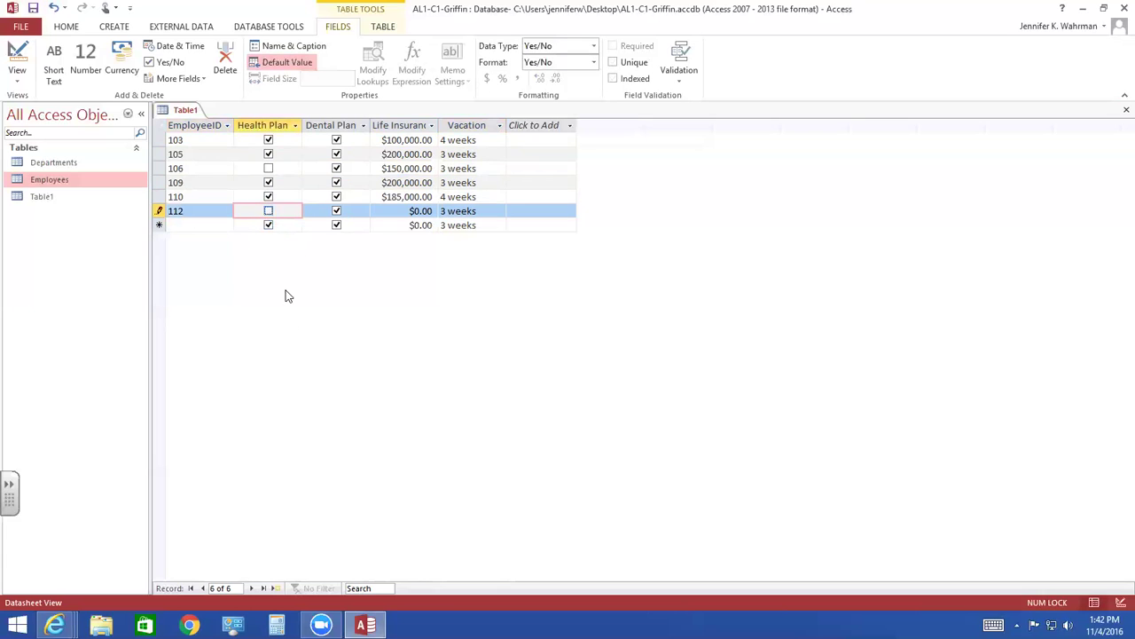
{"action": "key", "text": "Tab"}
{"action": "key", "text": "Tab"}
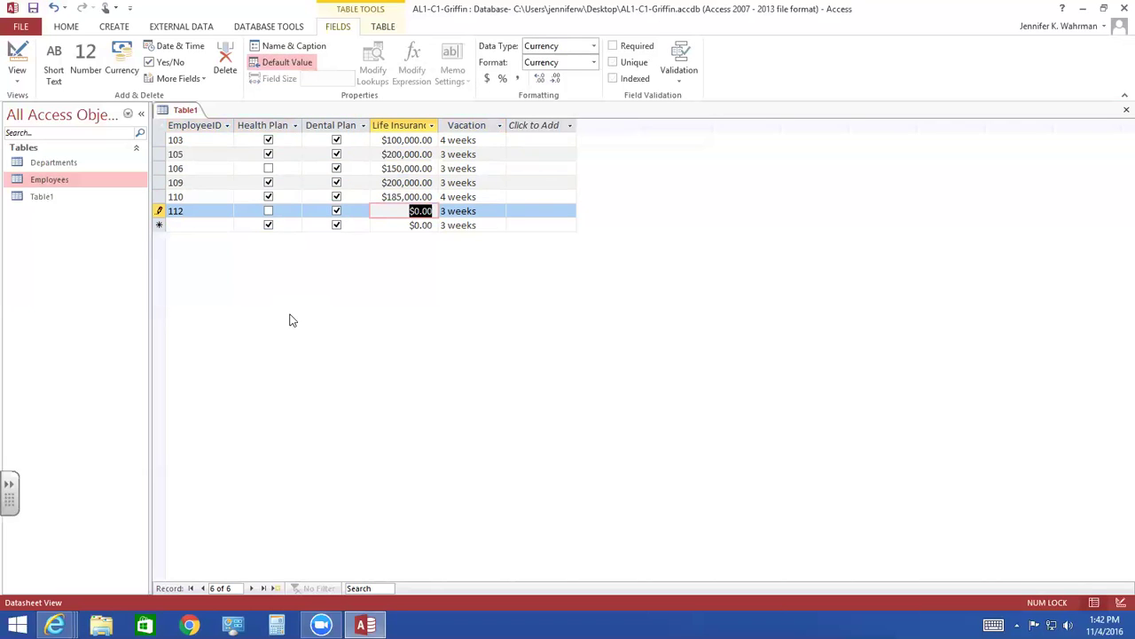
{"action": "type", "text": "200000"}
{"action": "key", "text": "Tab"}
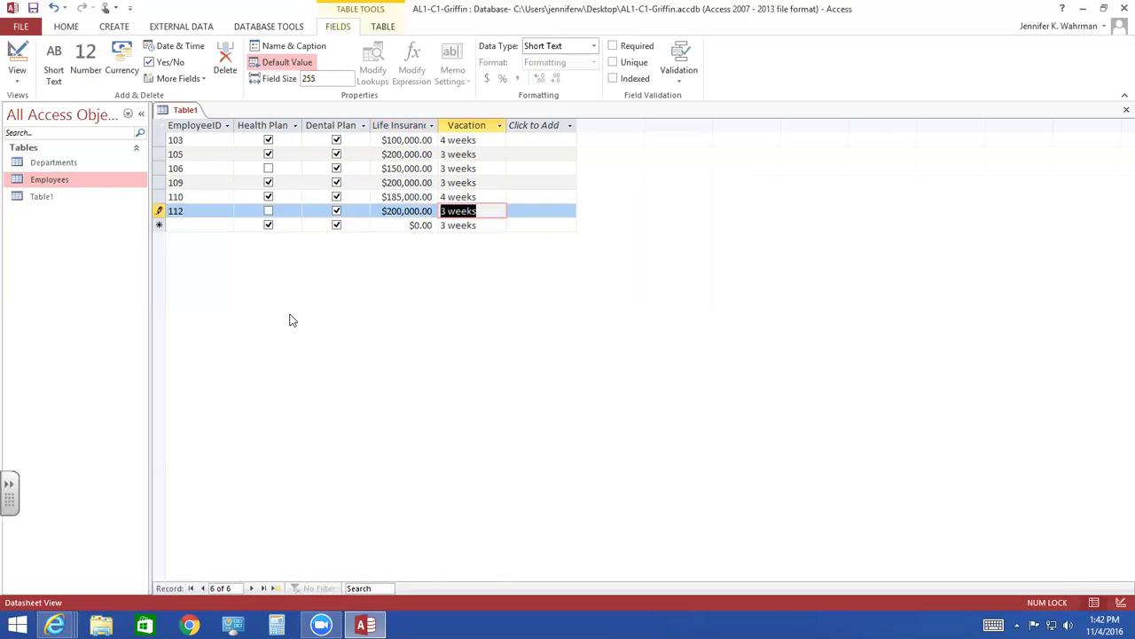
{"action": "key", "text": "Tab"}
- Enter the seventh record with the employee's ID, both plans unchecked, life insurance of 100000 and the default 3 weeks of vacation
{"action": "type", "text": "117"}
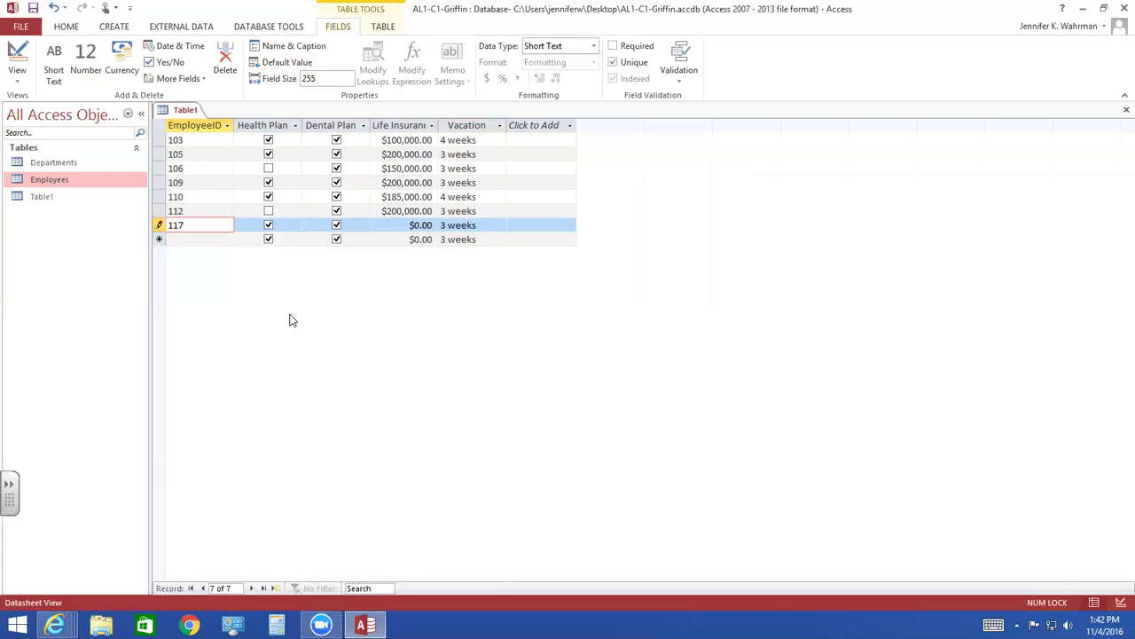
{"action": "key", "text": "Tab"}
{"action": "left_click", "coordinate": [269, 225]}
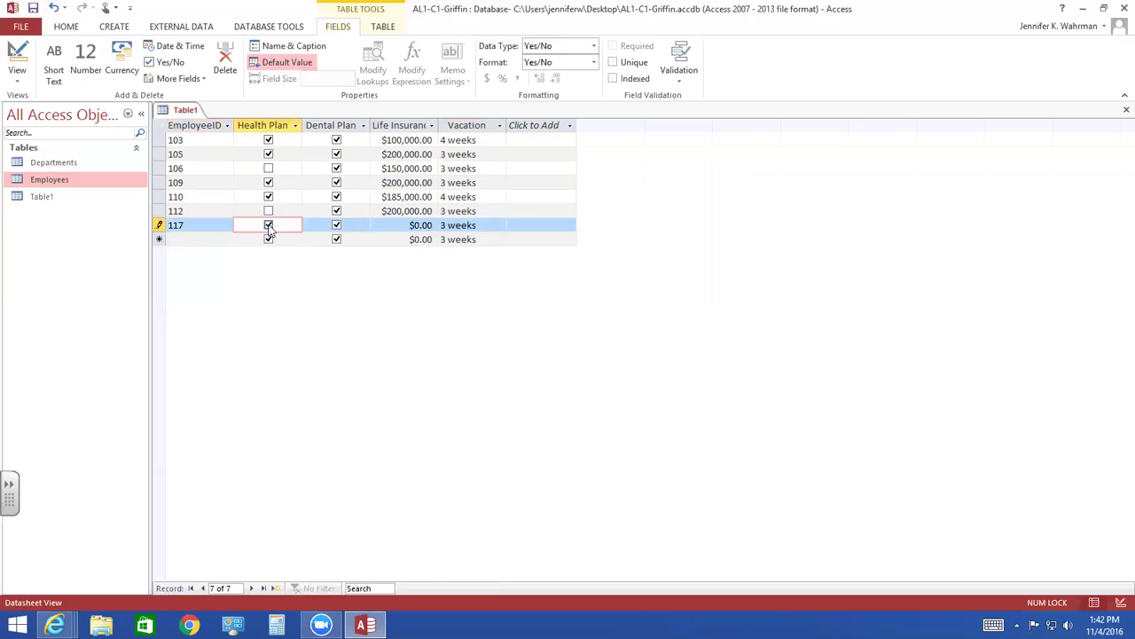
{"action": "left_click", "coordinate": [336, 225]}
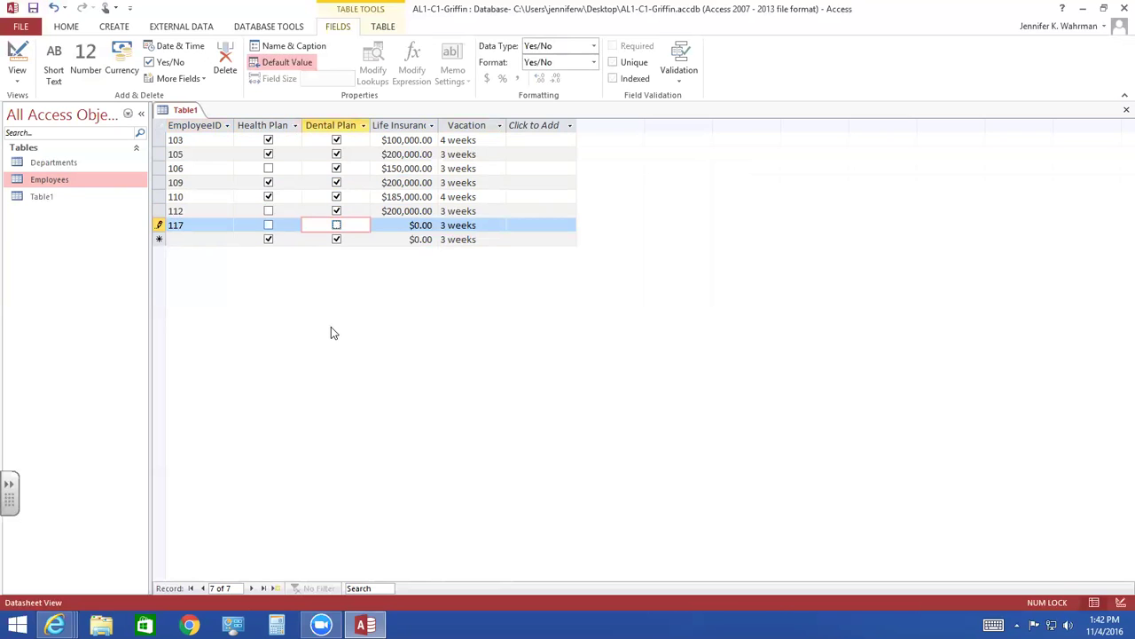
{"action": "key", "text": "Tab"}
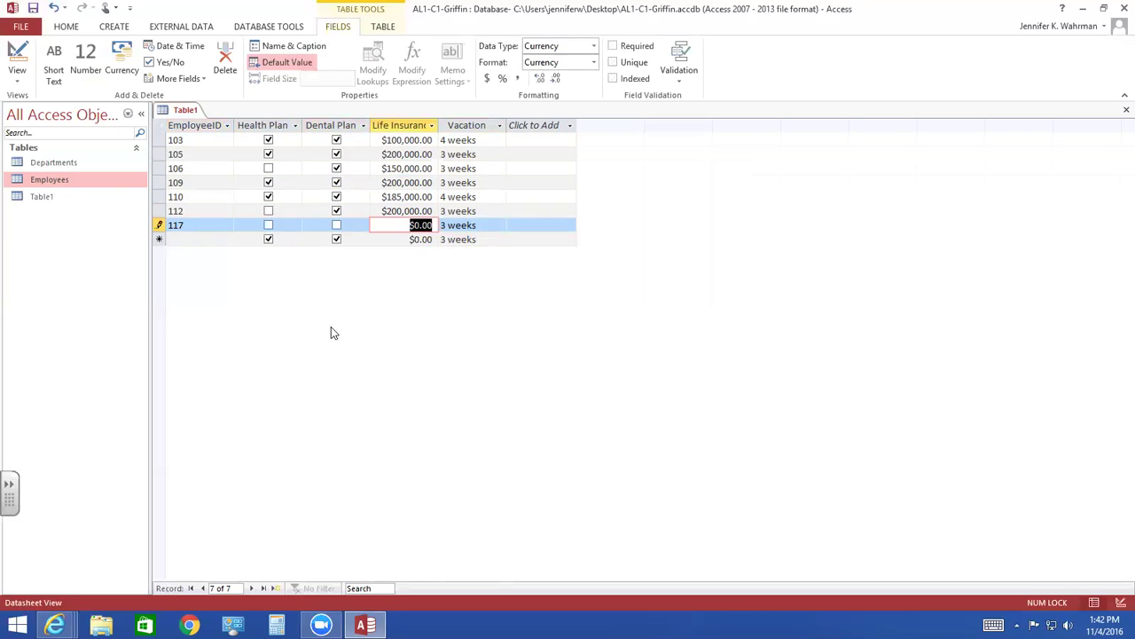
{"action": "type", "text": "100000"}
{"action": "key", "text": "Tab"}
{"action": "key", "text": "Tab"}
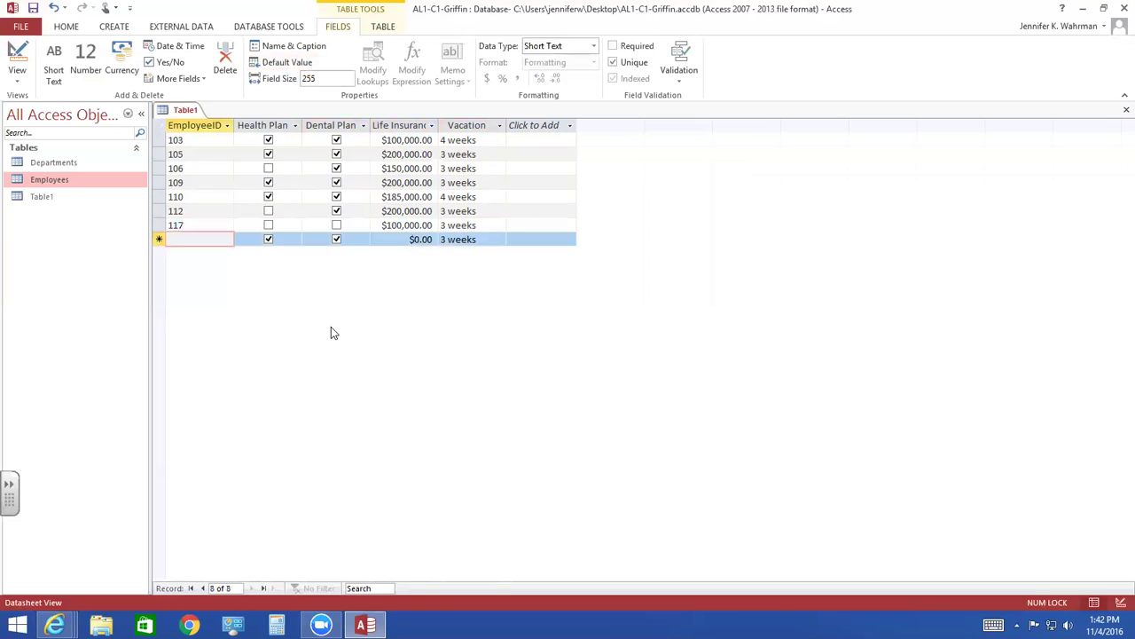
- Enter the eighth record with the employee's ID, both plans left checked, life insurance of 200000 and vacation of 4 weeks
{"action": "type", "text": "120"}
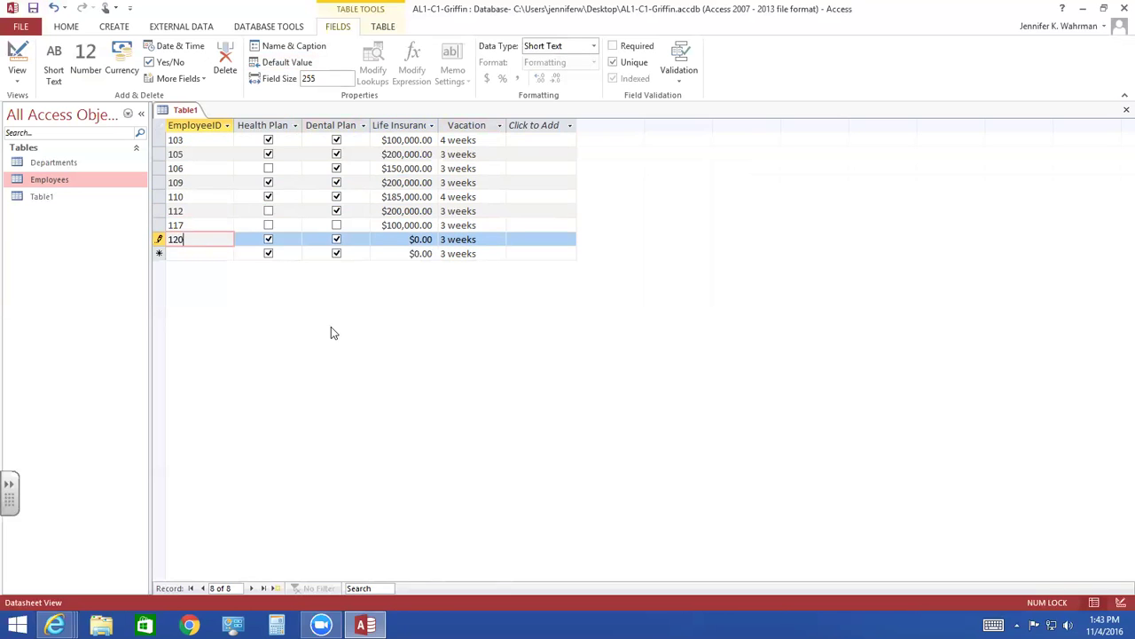
{"action": "key", "text": "Tab"}
{"action": "key", "text": "Tab"}
{"action": "key", "text": "Tab"}
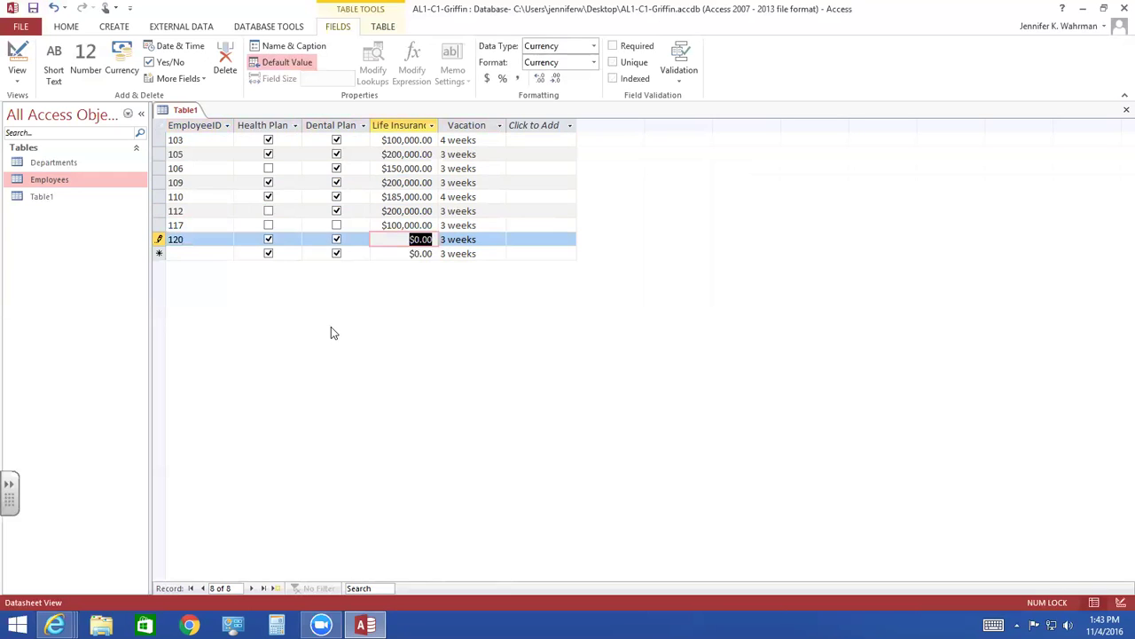
{"action": "type", "text": "200000"}
{"action": "key", "text": "Tab"}
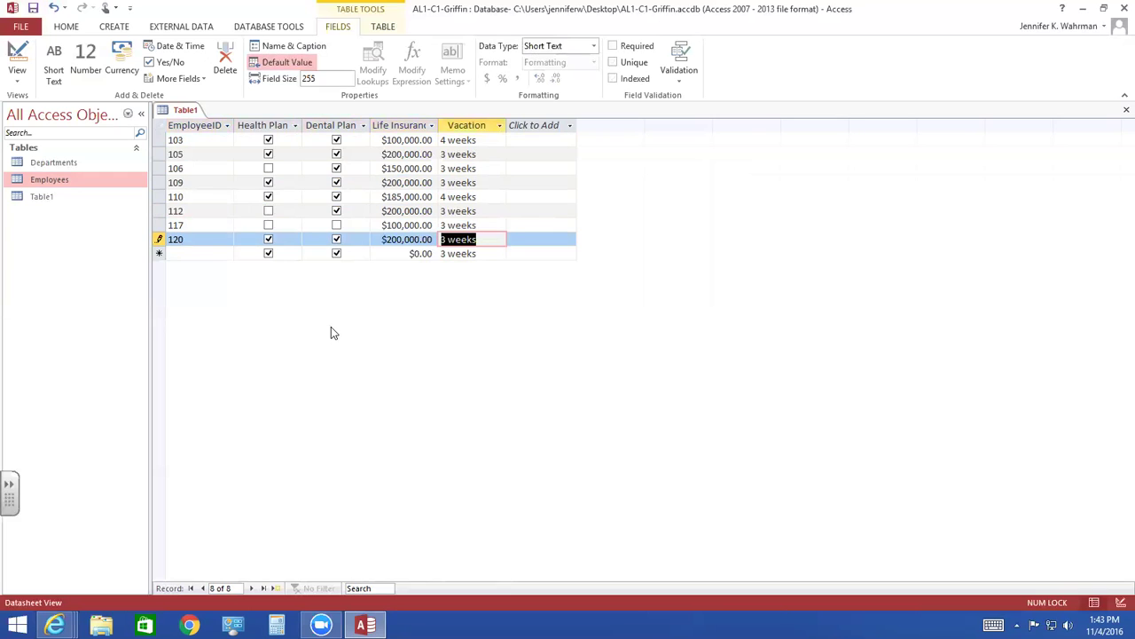
{"action": "type", "text": "4 weeks"}
{"action": "key", "text": "Tab"}
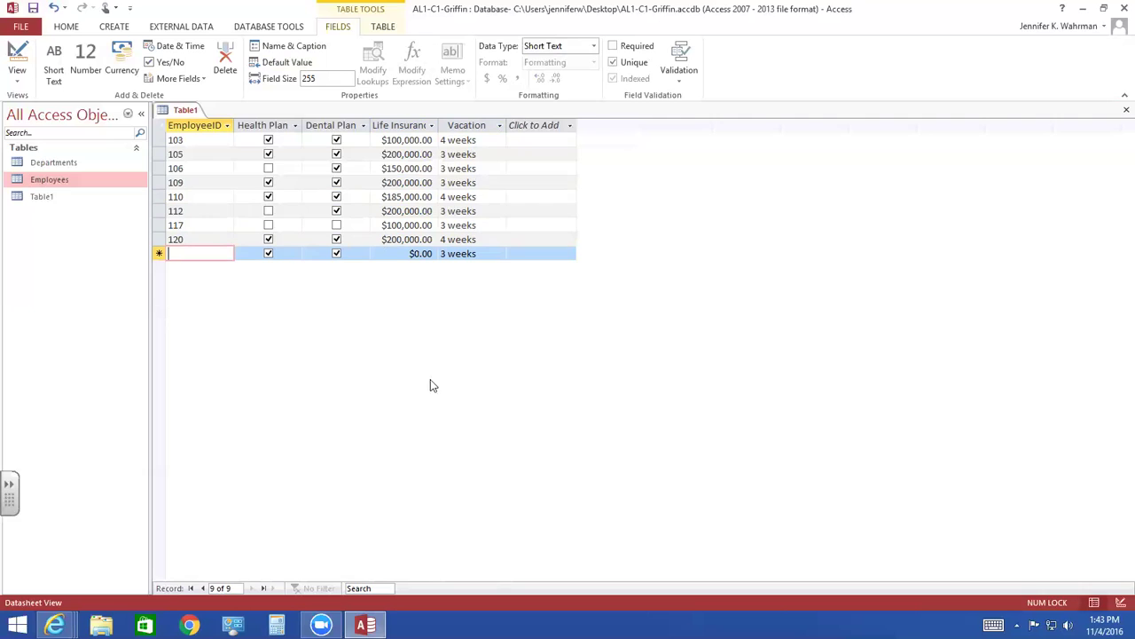
- Fit the EmployeeID, Health Plan, Dental Plan, Life Insurance and Vacation columns to the width of their contents
{"action": "double_click", "coordinate": [233, 125]}
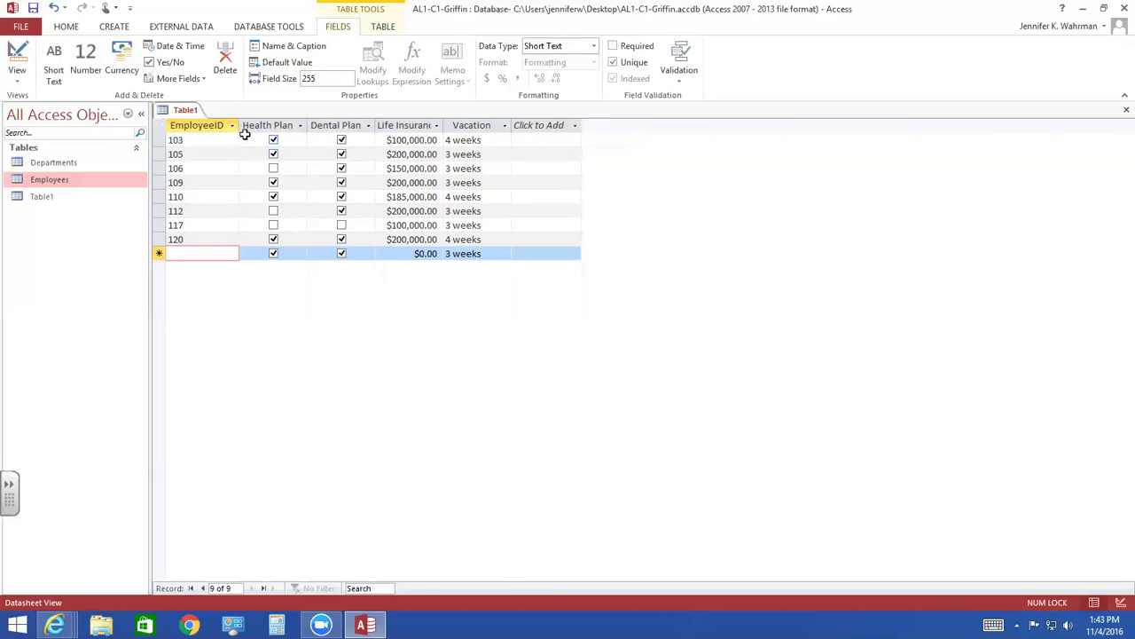
{"action": "double_click", "coordinate": [305, 125]}
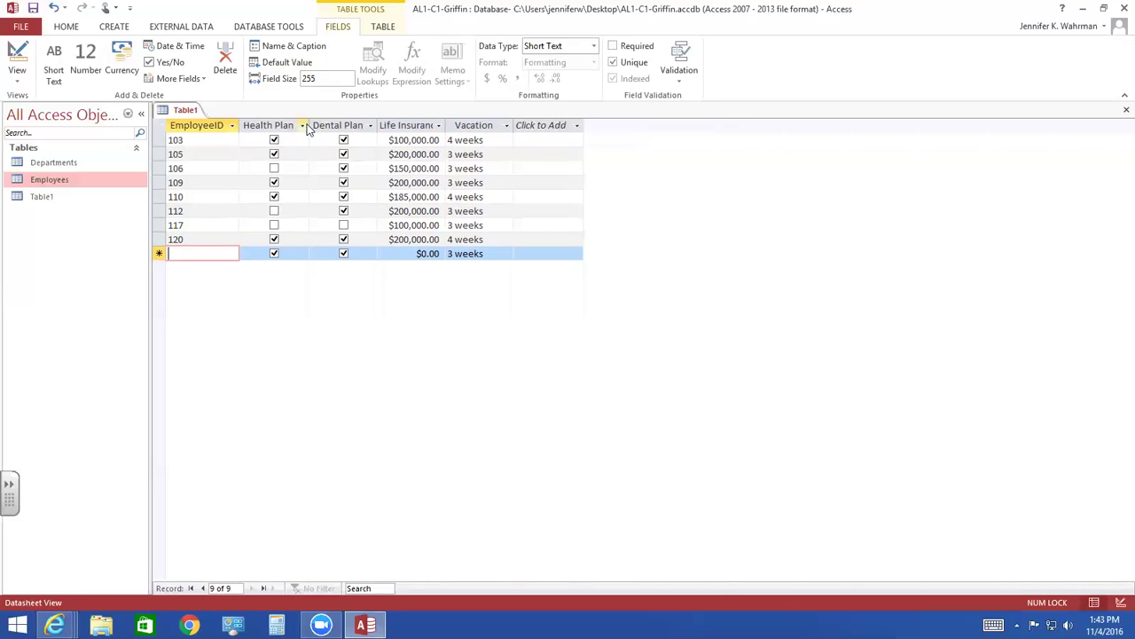
{"action": "double_click", "coordinate": [377, 125]}
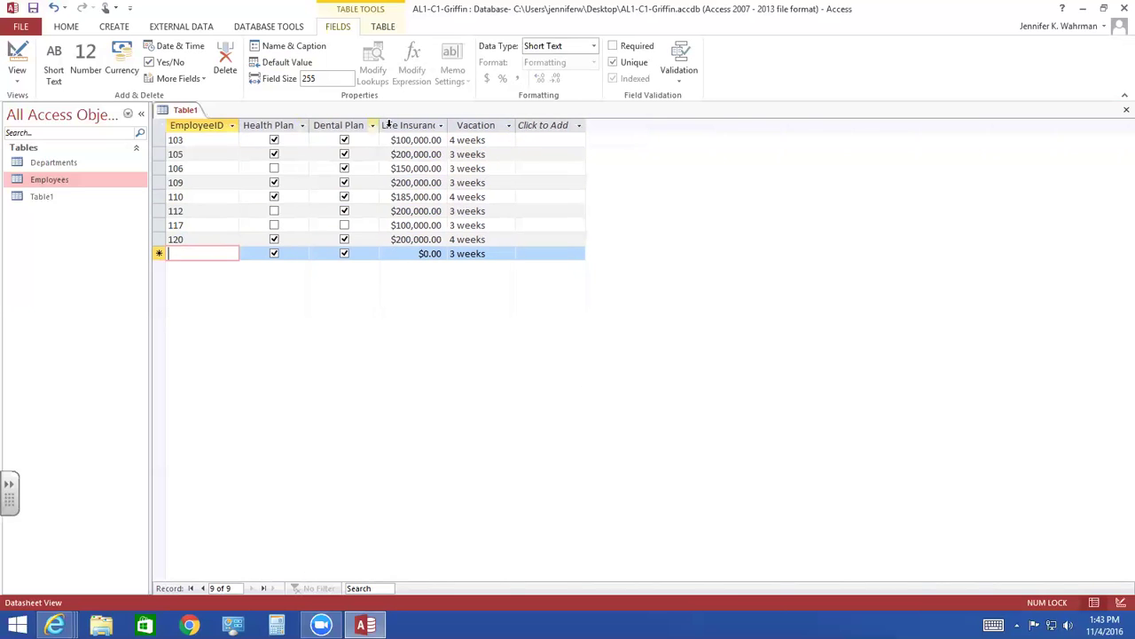
{"action": "double_click", "coordinate": [449, 125]}
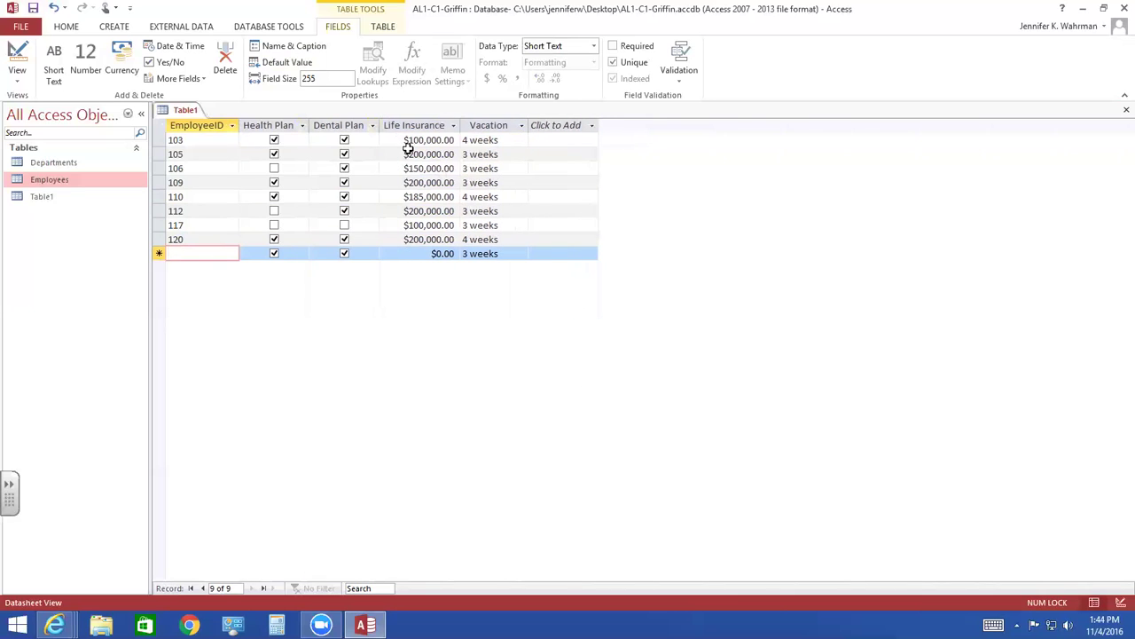
{"action": "double_click", "coordinate": [527, 125]}
{"action": "left_click", "coordinate": [527, 125]}
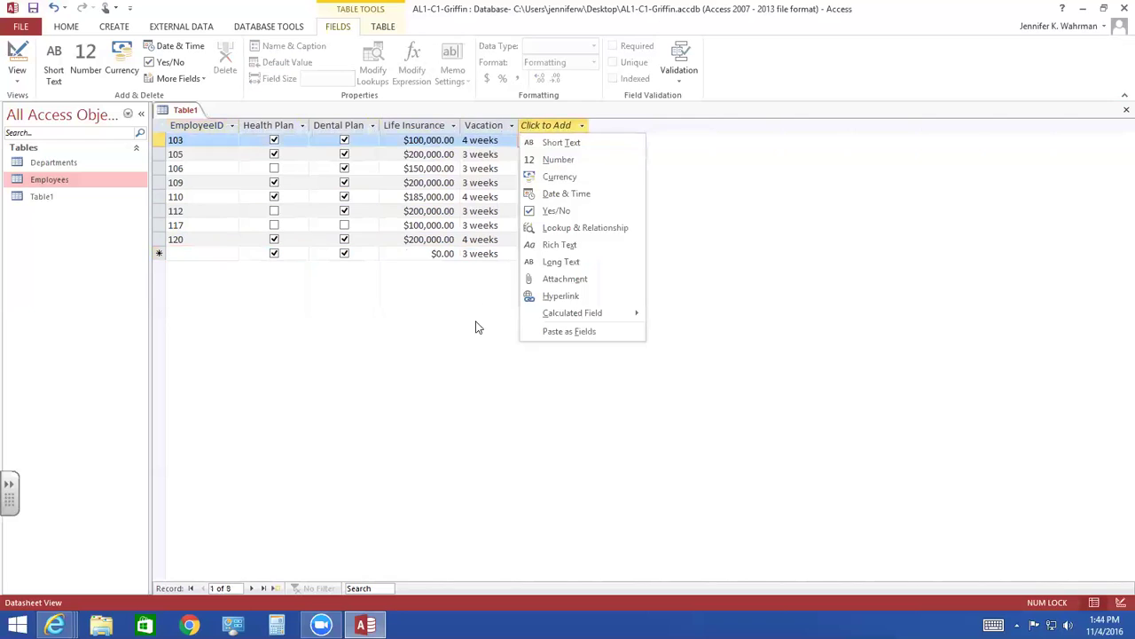
{"action": "left_click", "coordinate": [454, 372]}
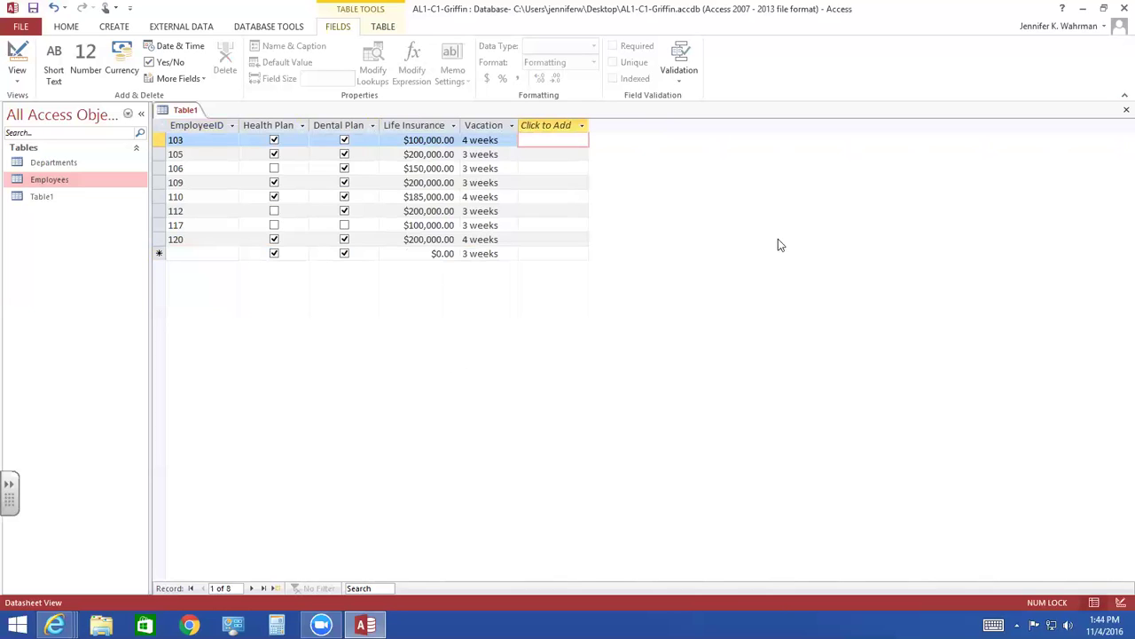
{"action": "left_click", "coordinate": [412, 253]}
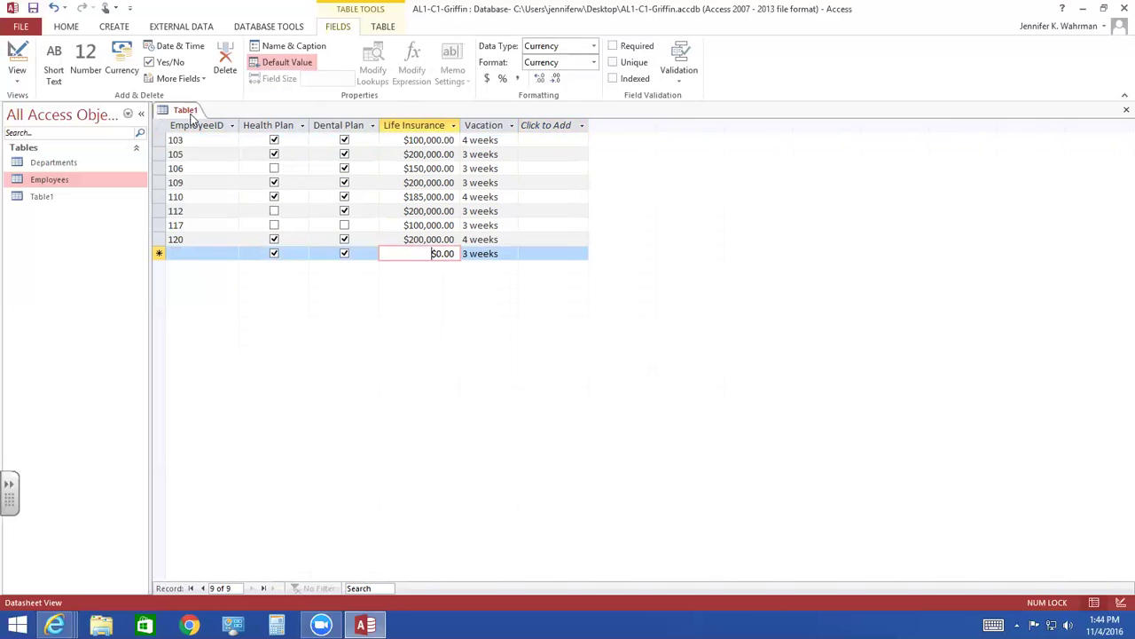
- Close the new table, saving its design under the table name Benefits
{"action": "left_click", "coordinate": [1117, 114]}
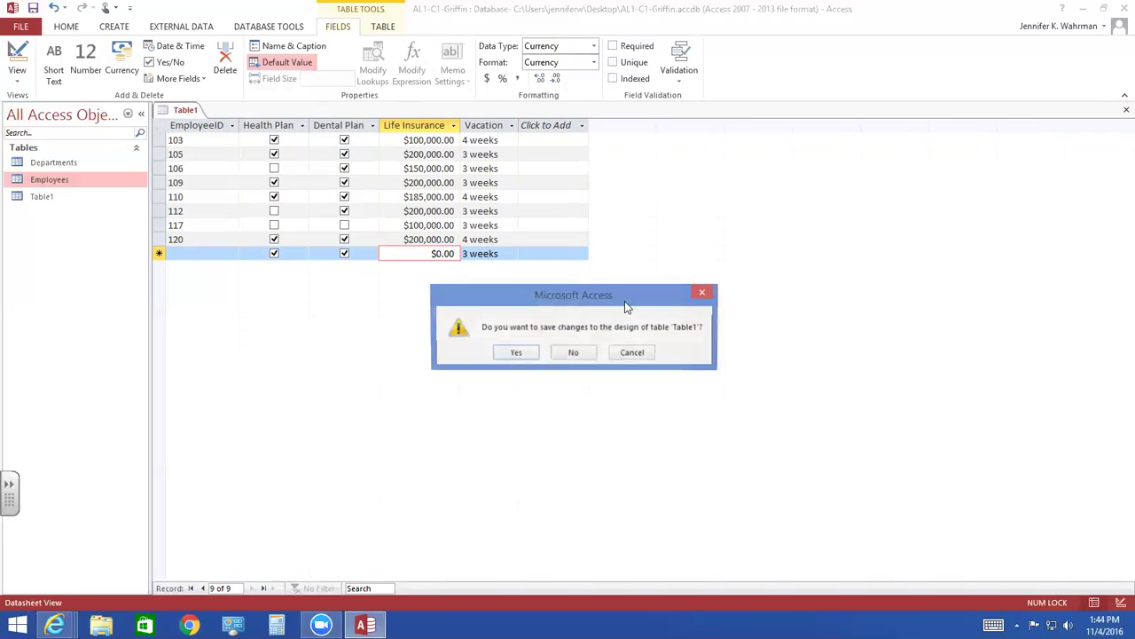
{"action": "left_click", "coordinate": [522, 353]}
{"action": "type", "text": "Benefits"}
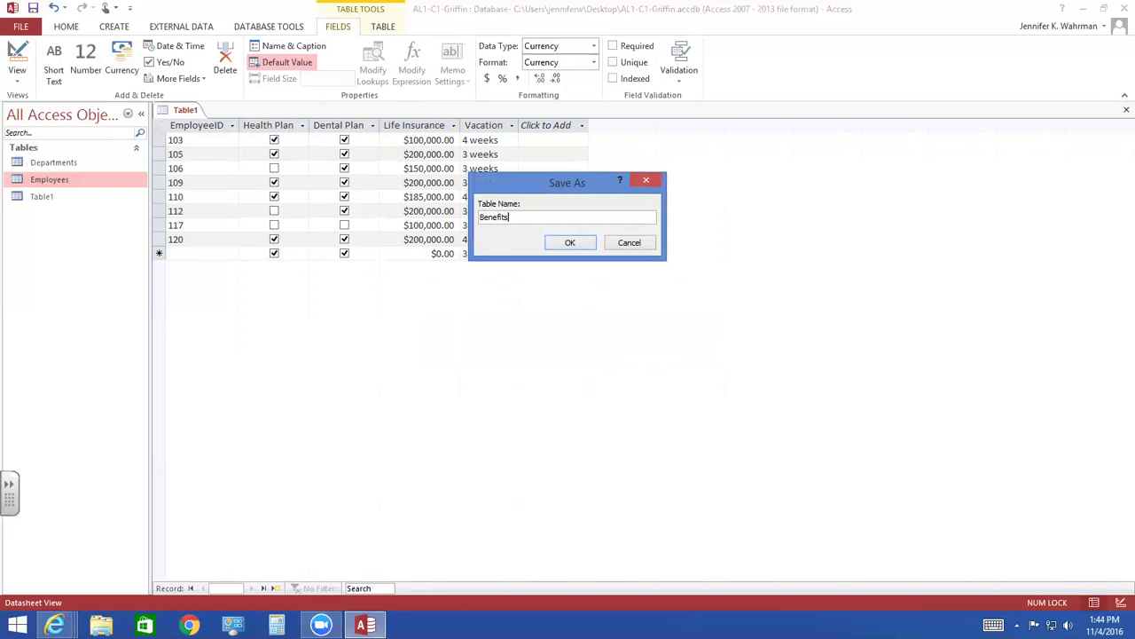
{"action": "key", "text": "Return"}
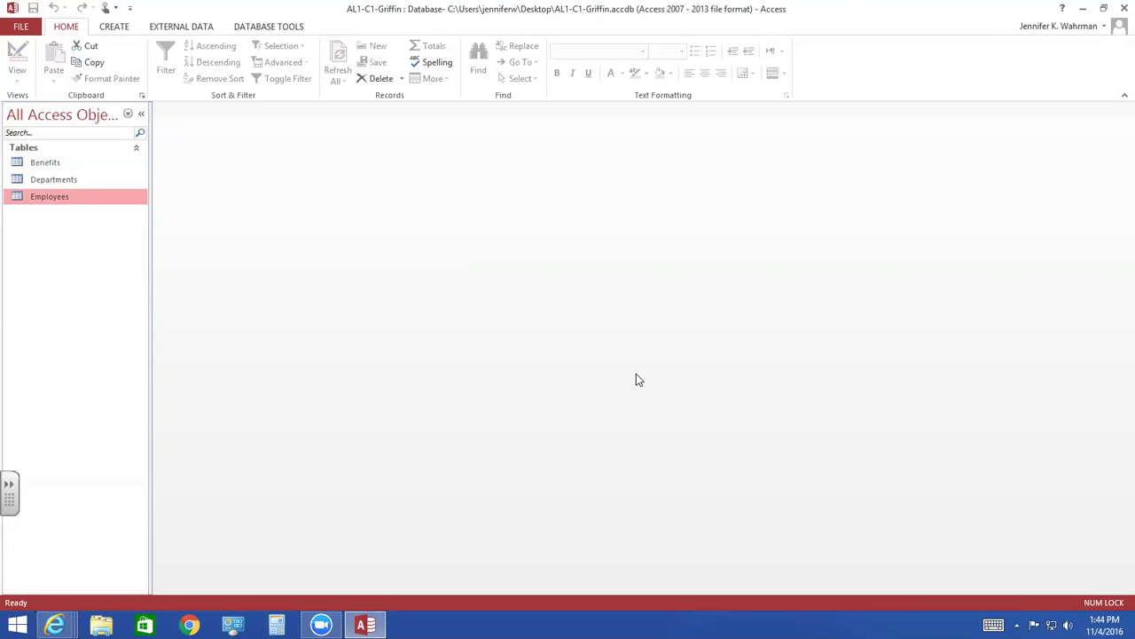
- Sort the Employees table by LastName in ascending order and close it with the change saved
{"action": "double_click", "coordinate": [50, 196]}
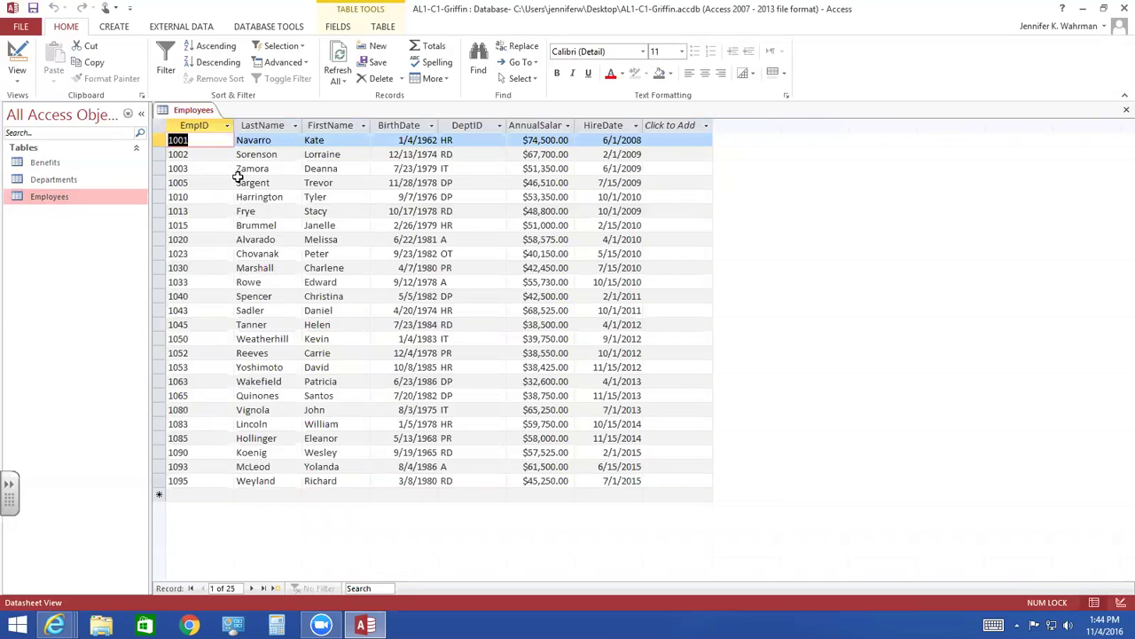
{"action": "double_click", "coordinate": [266, 168]}
{"action": "left_click", "coordinate": [268, 168]}
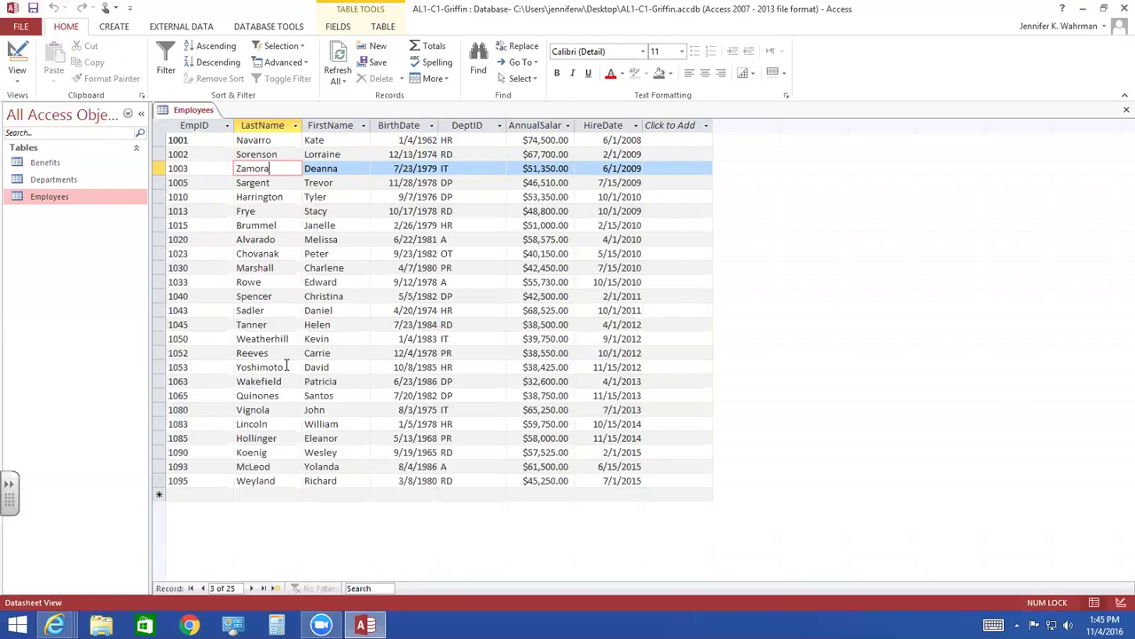
{"action": "left_click", "coordinate": [257, 239]}
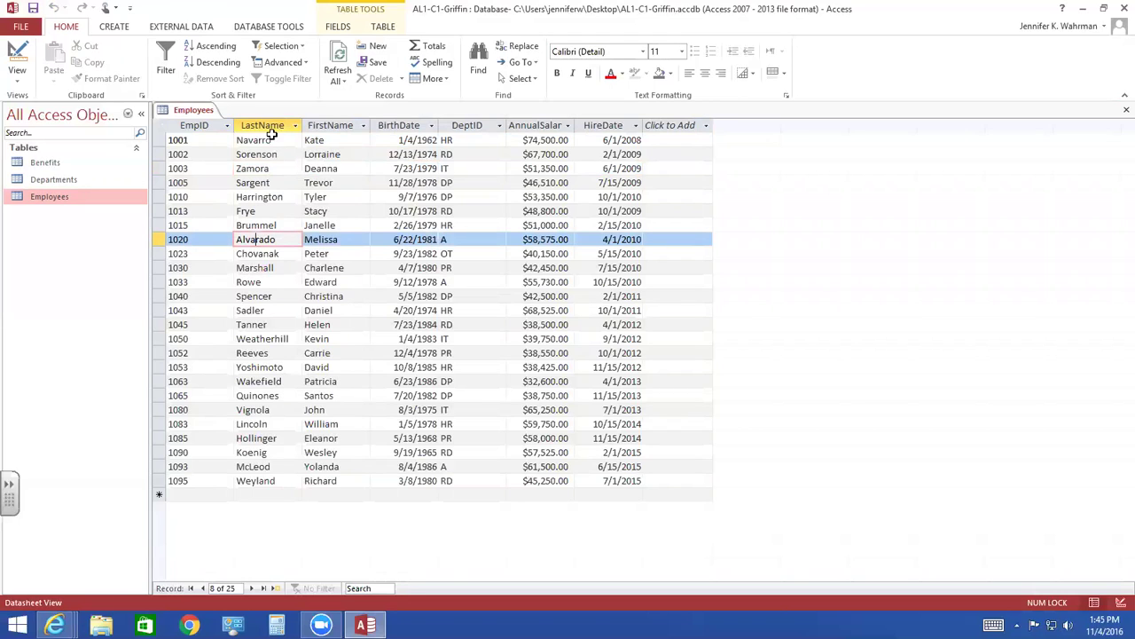
{"action": "left_click", "coordinate": [210, 49]}
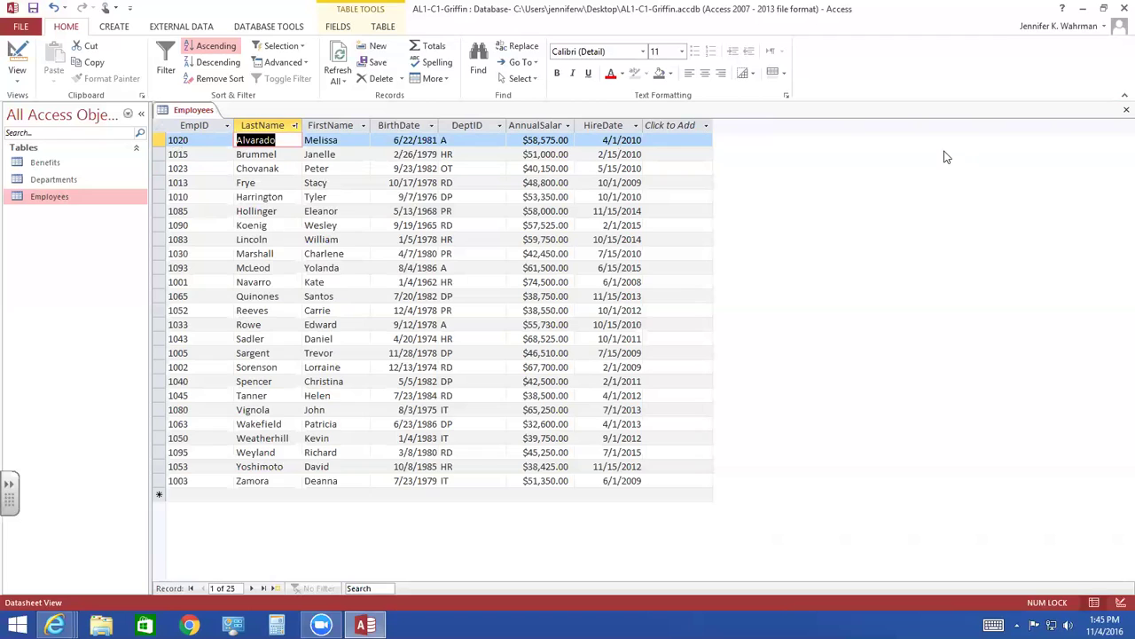
{"action": "left_click", "coordinate": [1123, 110]}
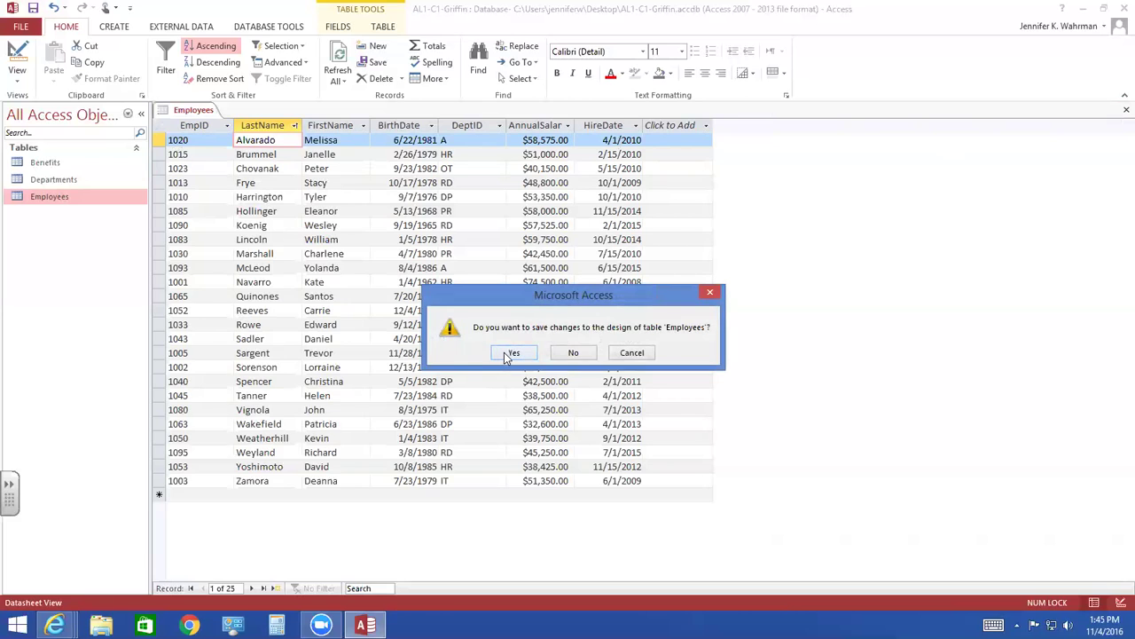
{"action": "left_click", "coordinate": [507, 353]}
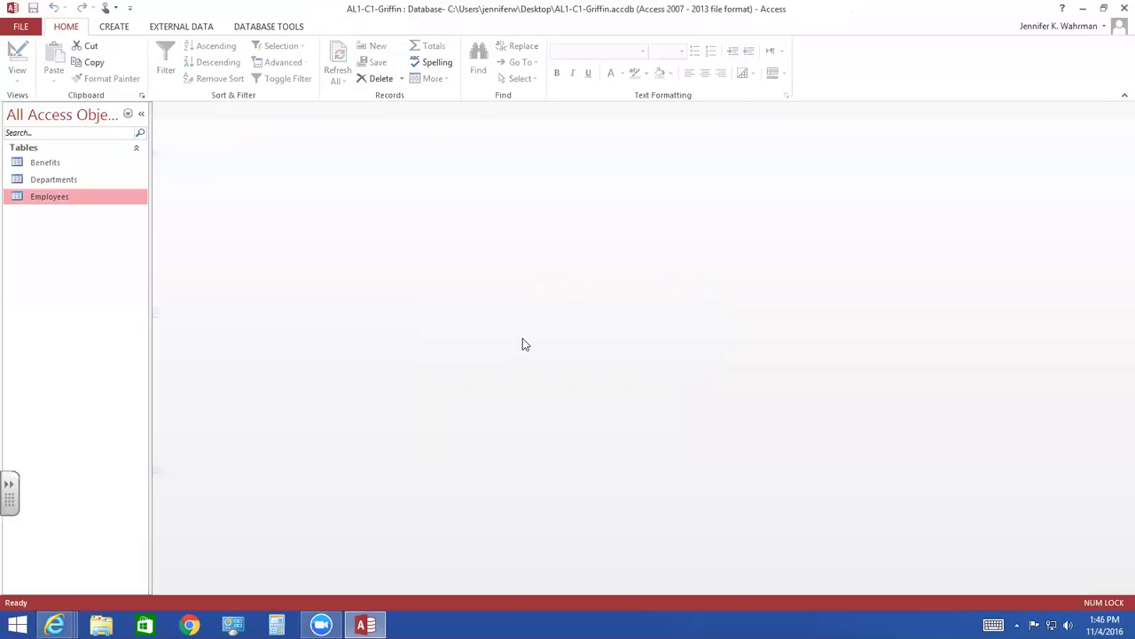
- Sort the Benefits table by Life Insurance in descending order and close it with the change saved
{"action": "double_click", "coordinate": [46, 163]}
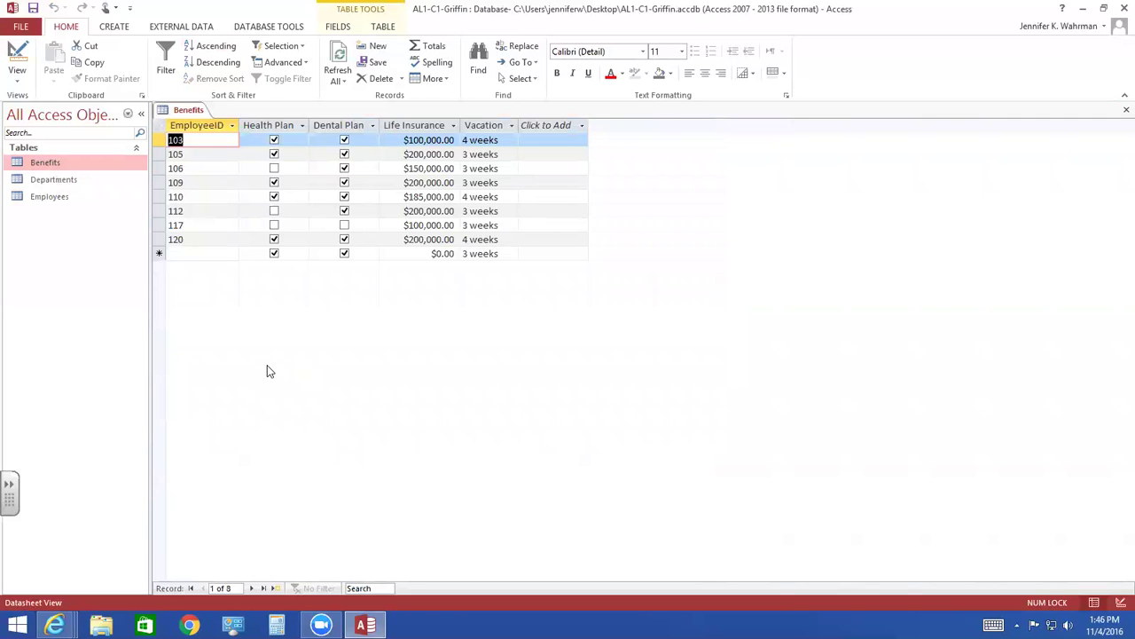
{"action": "left_click", "coordinate": [418, 140]}
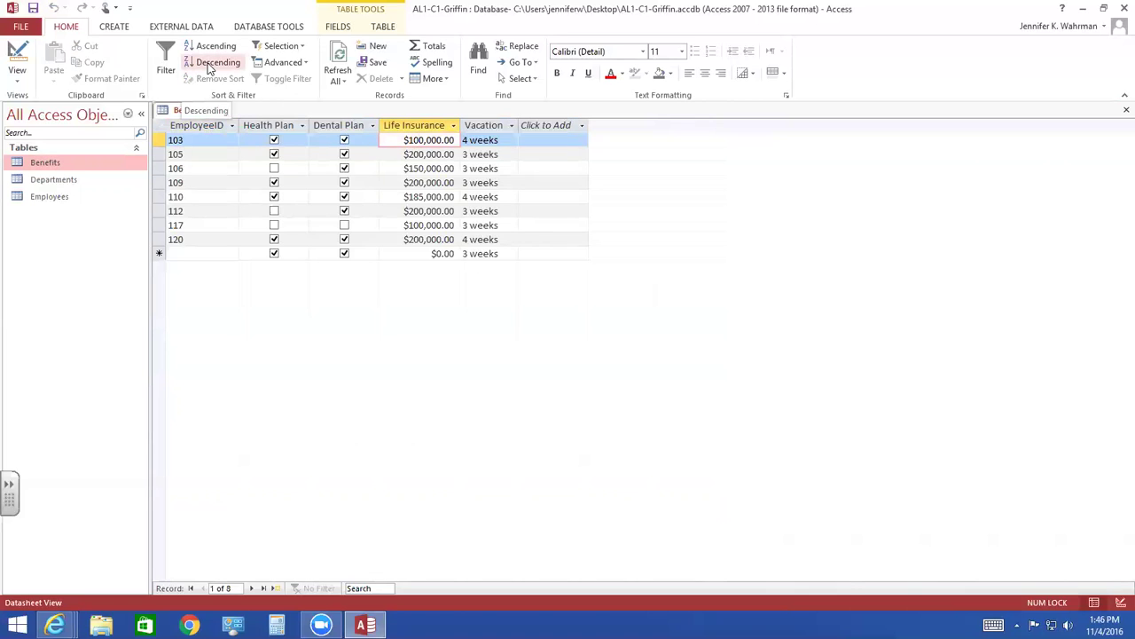
{"action": "left_click", "coordinate": [211, 68]}
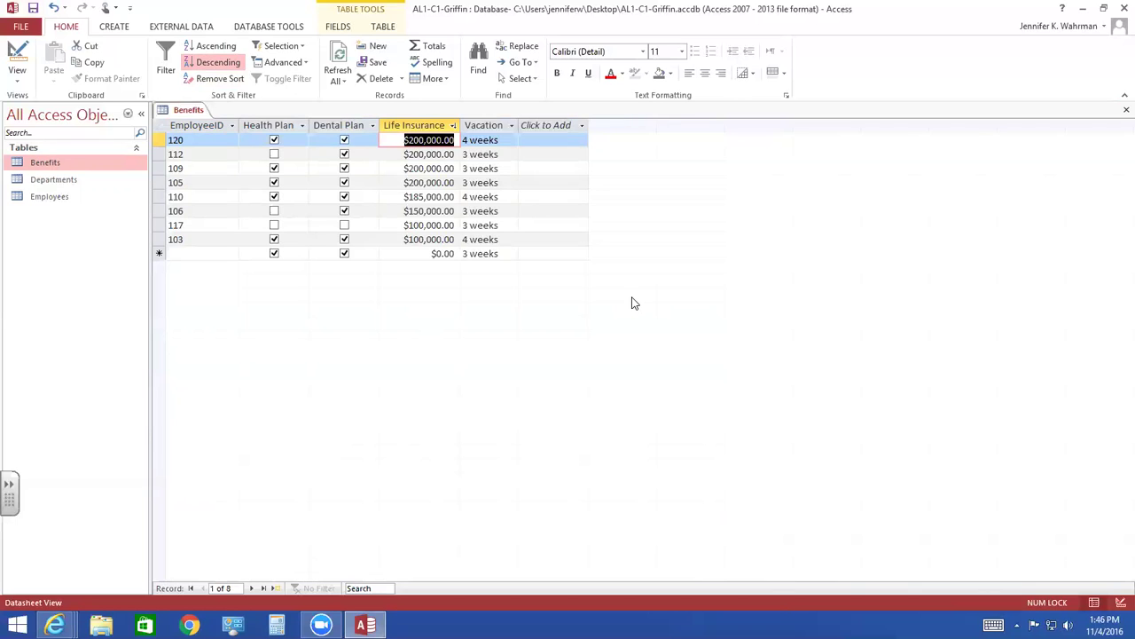
{"action": "left_click", "coordinate": [1116, 113]}
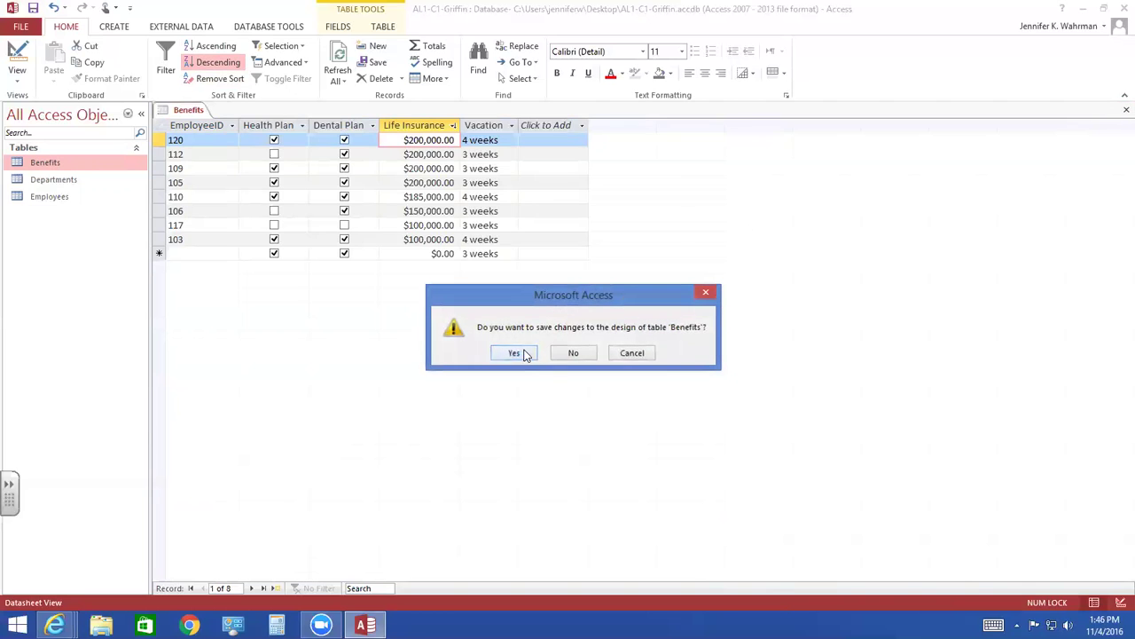
{"action": "left_click", "coordinate": [524, 354]}
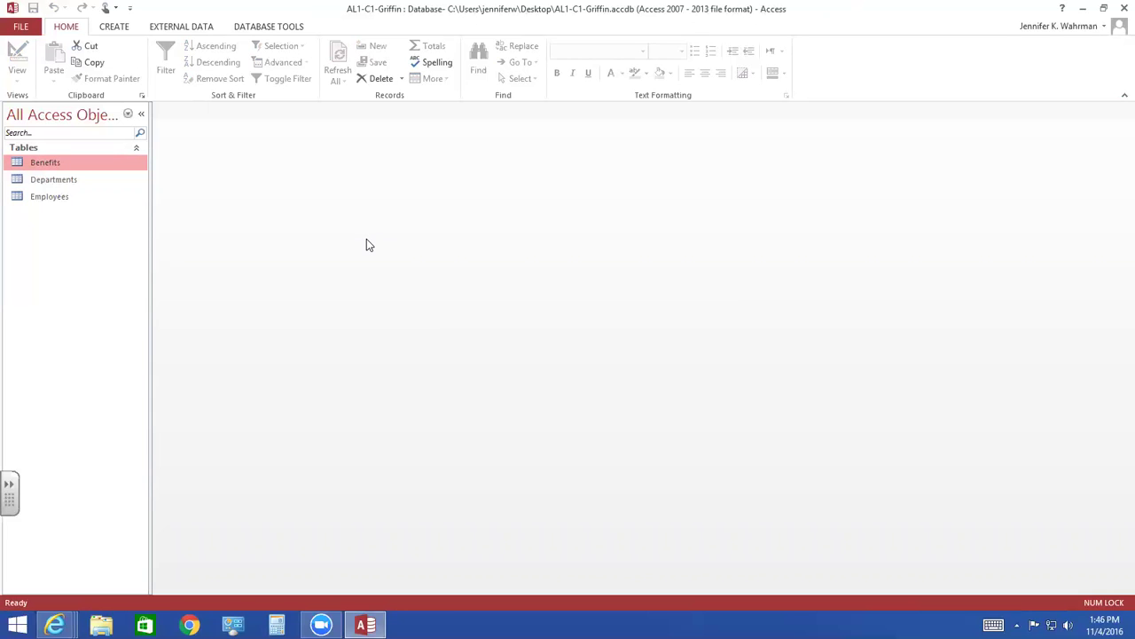
- Close the database and switch to OneDrive in the browser, opening the Access folder under Completed Assignments > MOA I
{"action": "left_click", "coordinate": [1120, 9]}
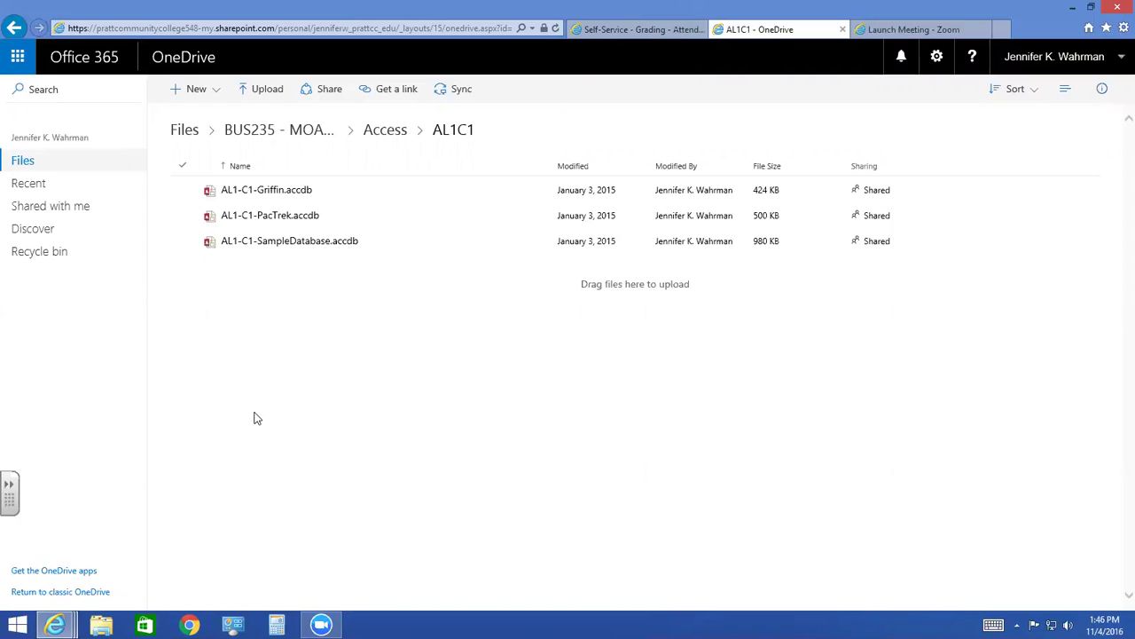
{"action": "left_click", "coordinate": [28, 166]}
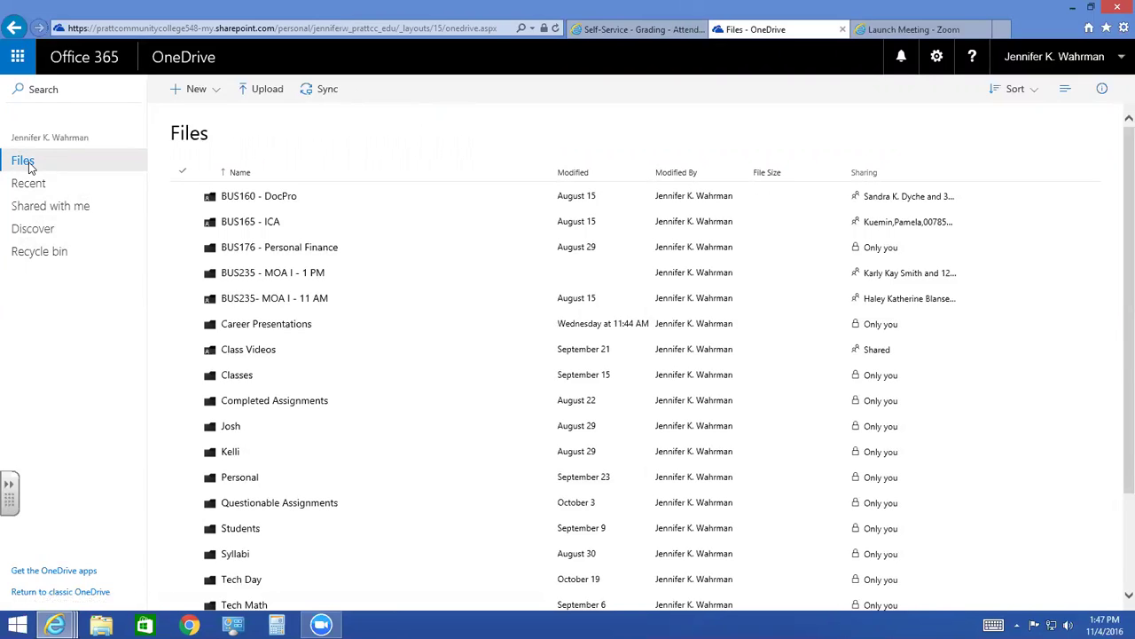
{"action": "left_click", "coordinate": [307, 400]}
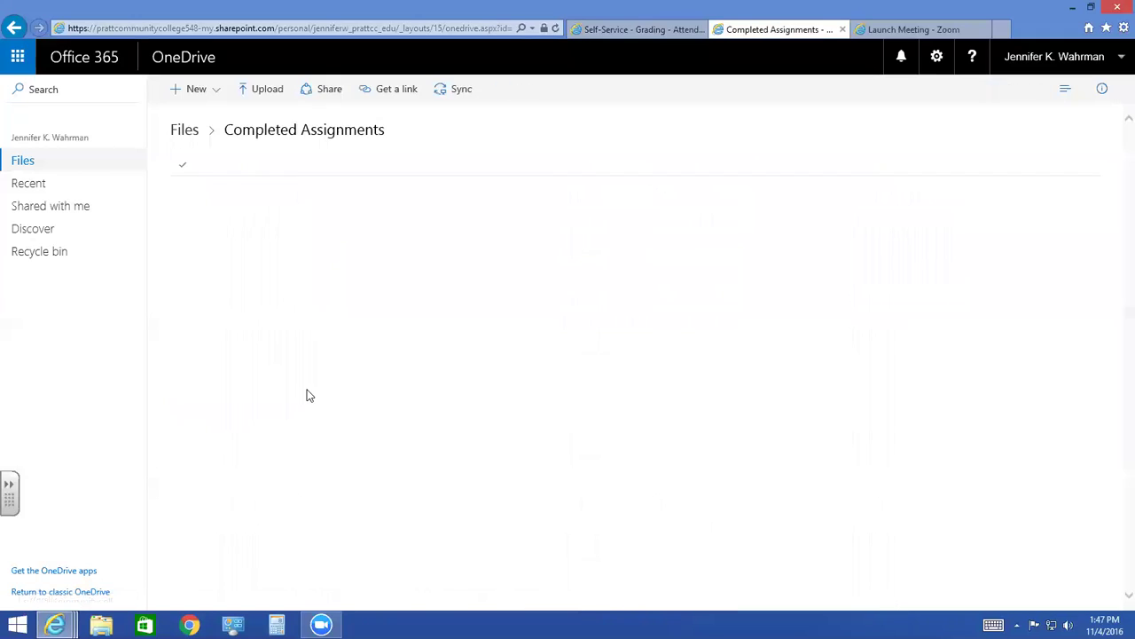
{"action": "left_click", "coordinate": [244, 241]}
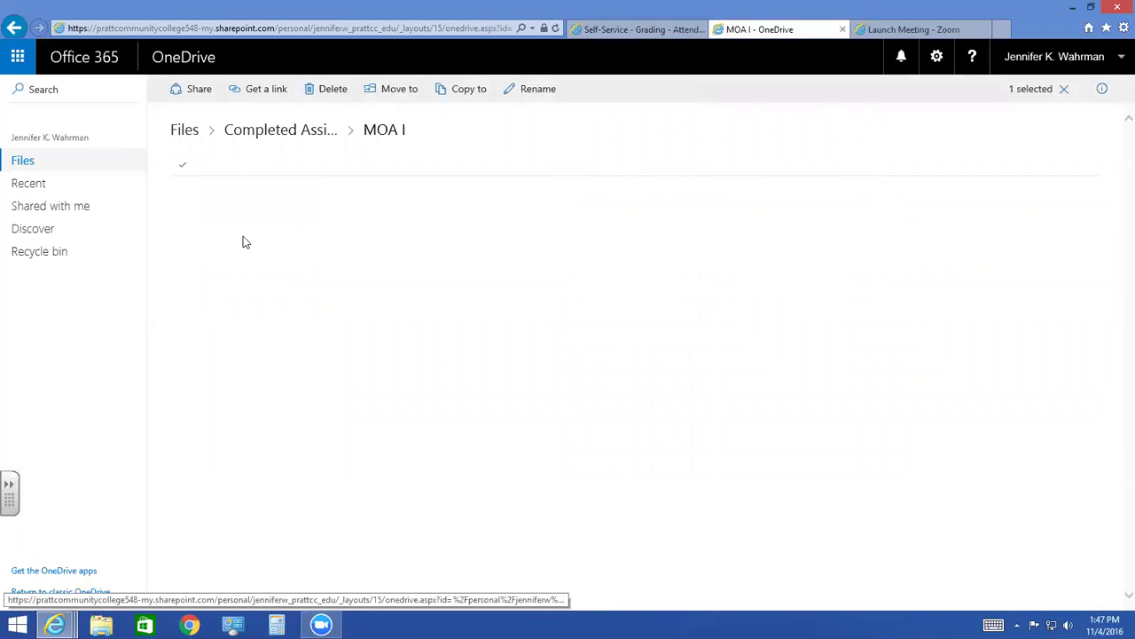
{"action": "left_click", "coordinate": [240, 192]}
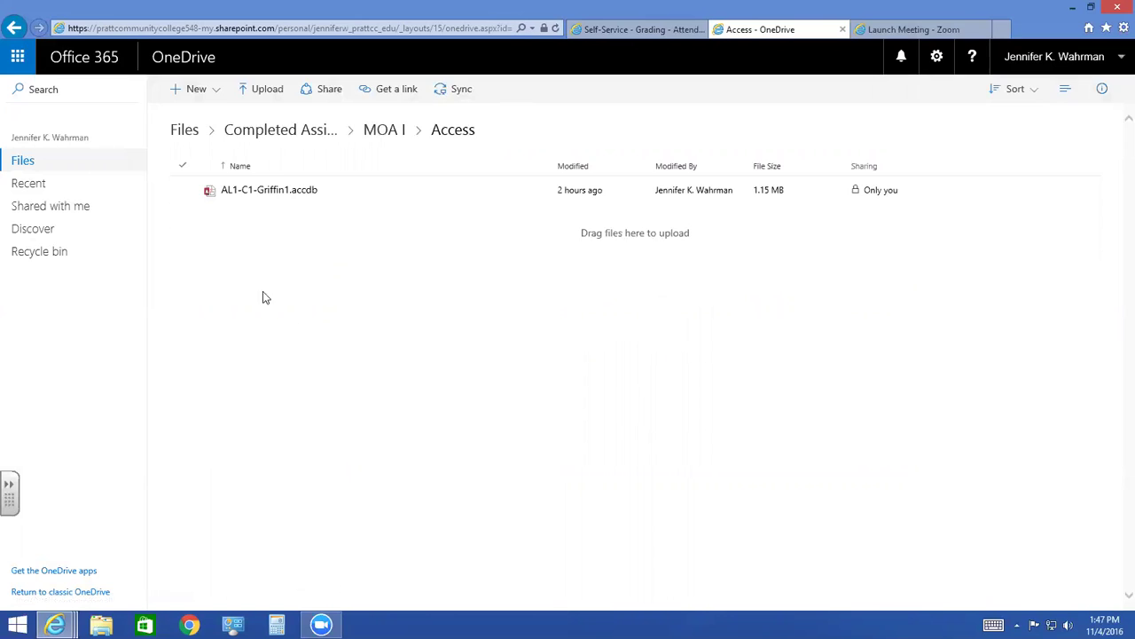
- Delete AL1-C1-Griffin1.accdb from the OneDrive Access folder
{"action": "left_click", "coordinate": [182, 192]}
{"action": "left_click", "coordinate": [402, 88]}
{"action": "left_click", "coordinate": [568, 362]}
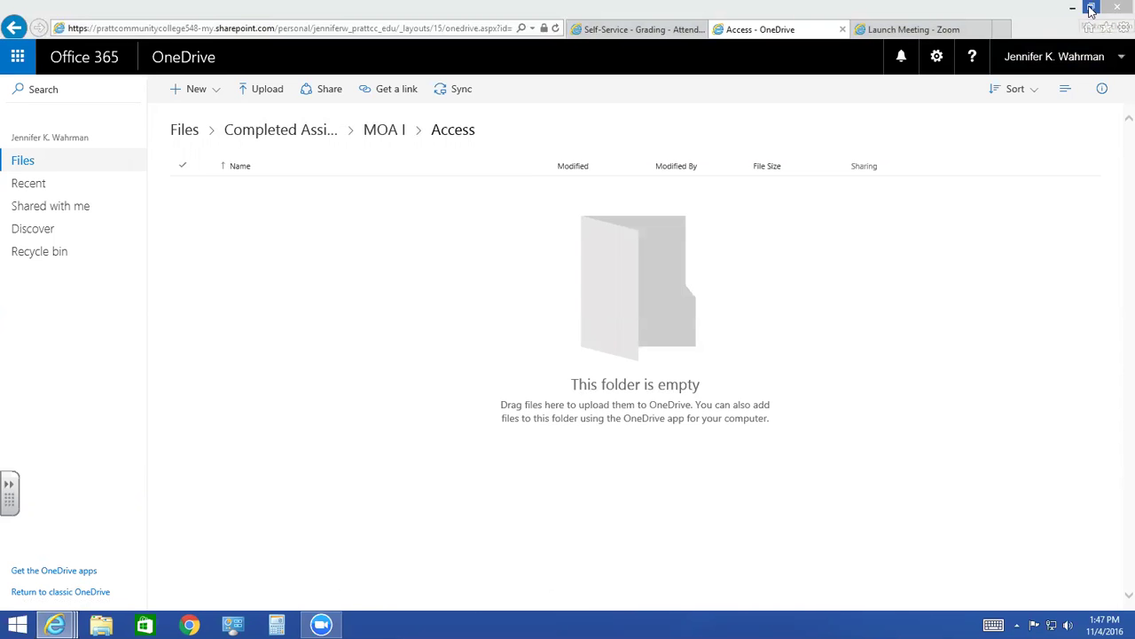
- Upload AL1-C1-Griffin from the desktop into the OneDrive Access folder, moving the browser window aside for the transfer and maximizing it again
{"action": "left_click", "coordinate": [1091, 8]}
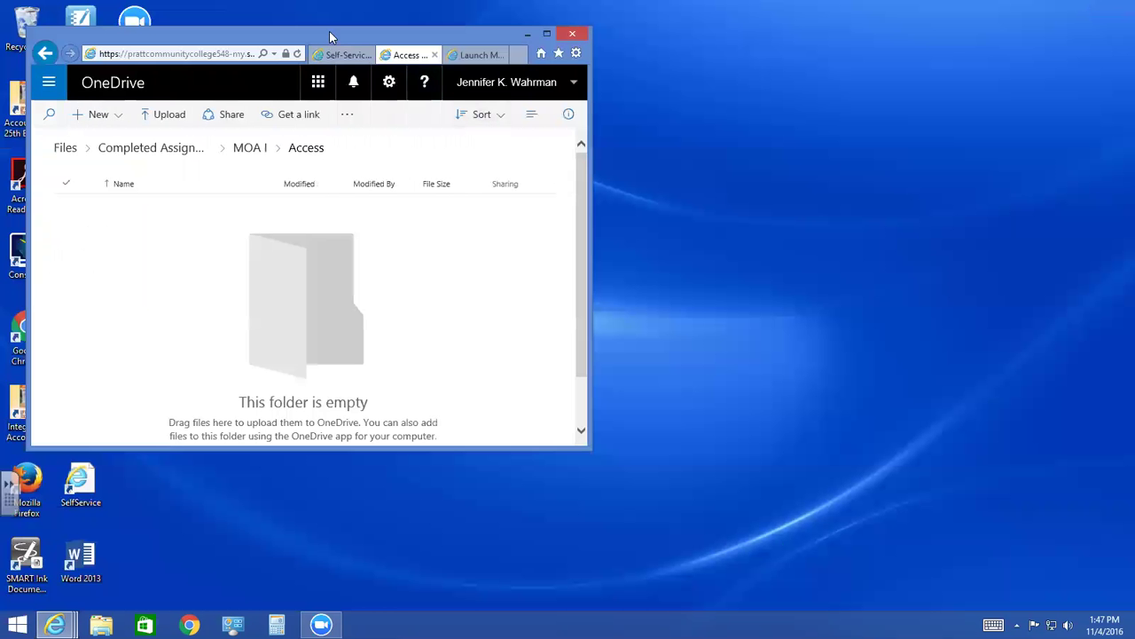
{"action": "left_click_drag", "start_coordinate": [329, 31], "coordinate": [902, 58]}
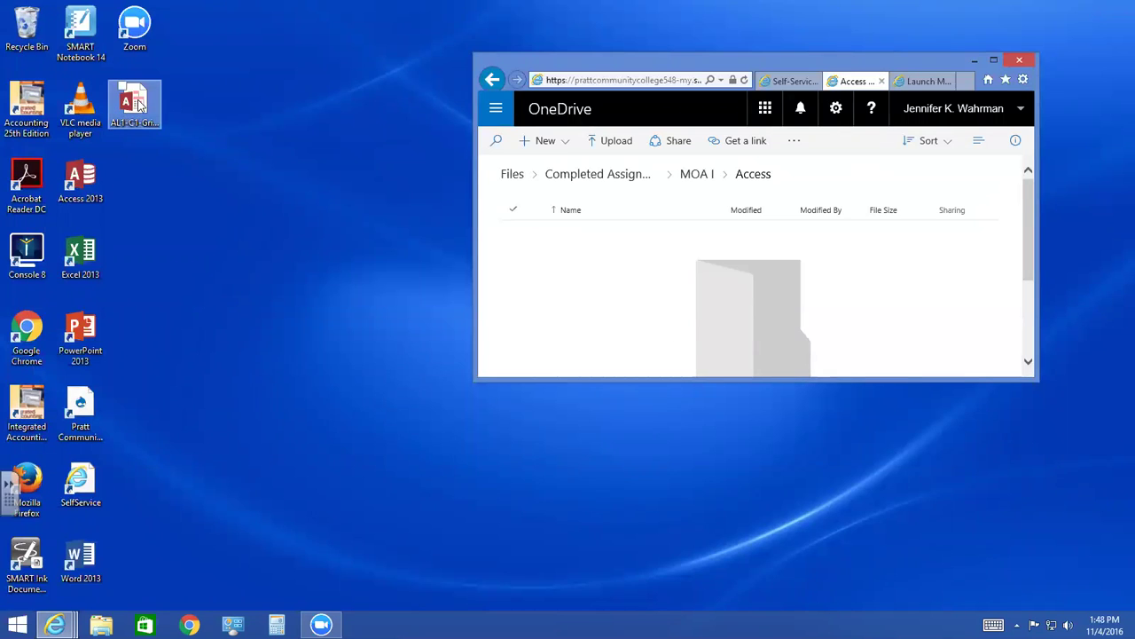
{"action": "left_click_drag", "start_coordinate": [135, 111], "coordinate": [664, 280]}
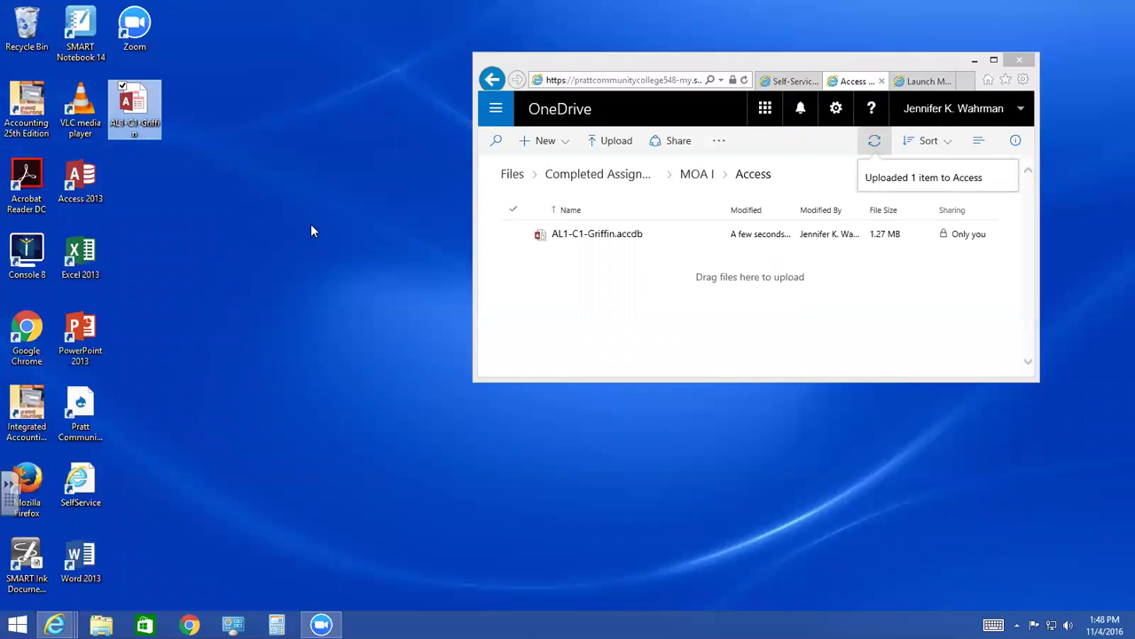
{"action": "left_click", "coordinate": [187, 197]}
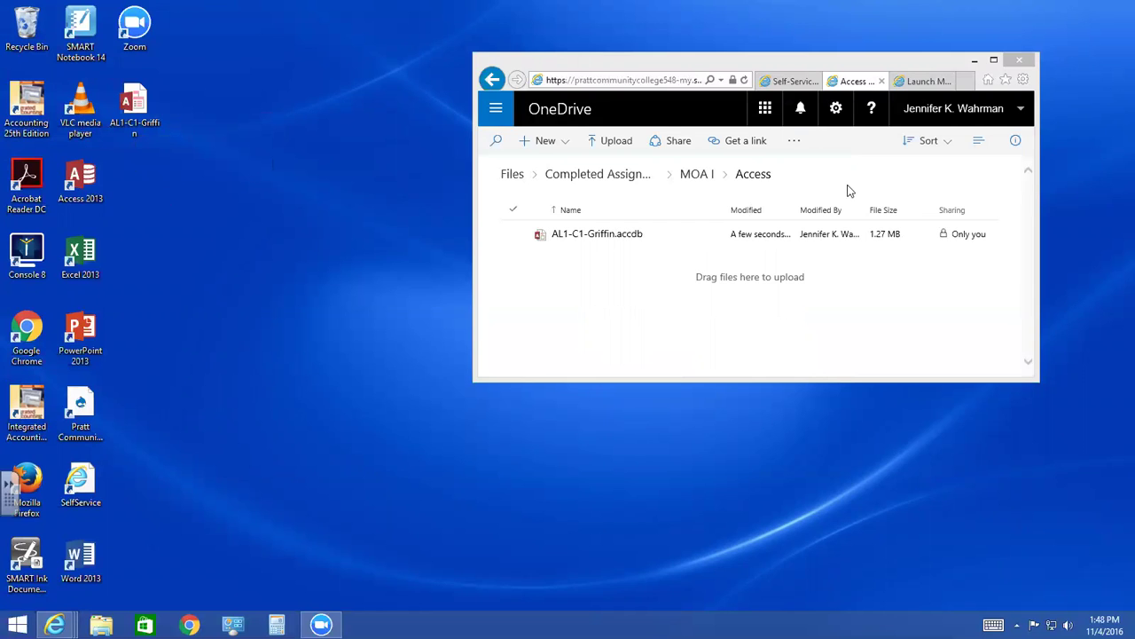
{"action": "left_click", "coordinate": [994, 60]}
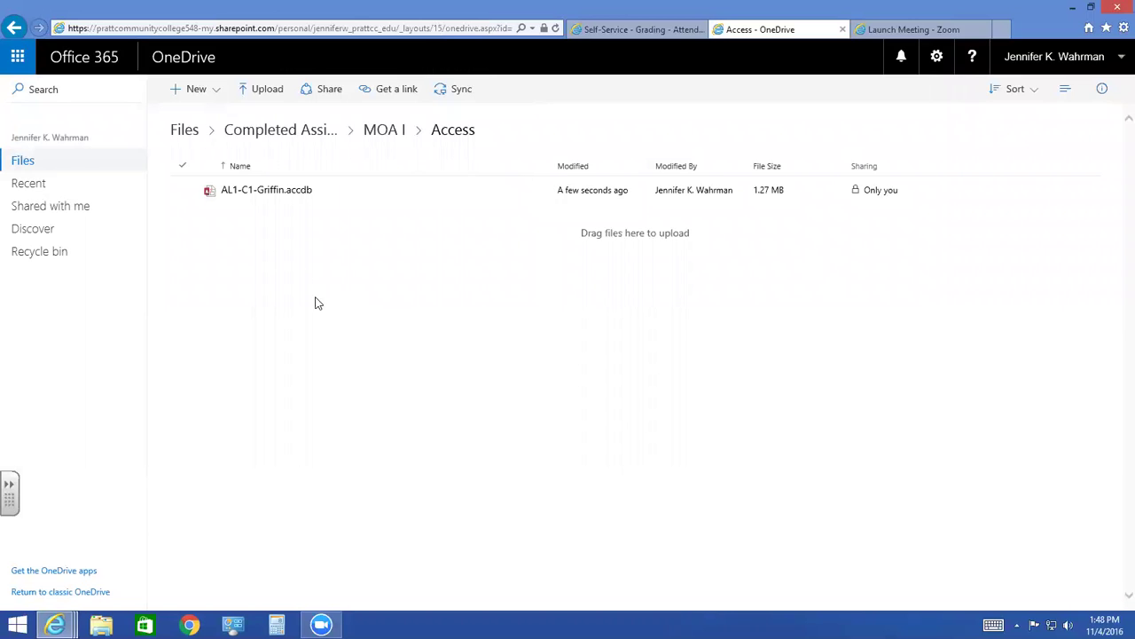
- Open the uploaded AL1-C1-Griffin.accdb in Access, check its Benefits and Departments tables, and close it
{"action": "left_click", "coordinate": [253, 192]}
{"action": "left_click", "coordinate": [802, 594]}
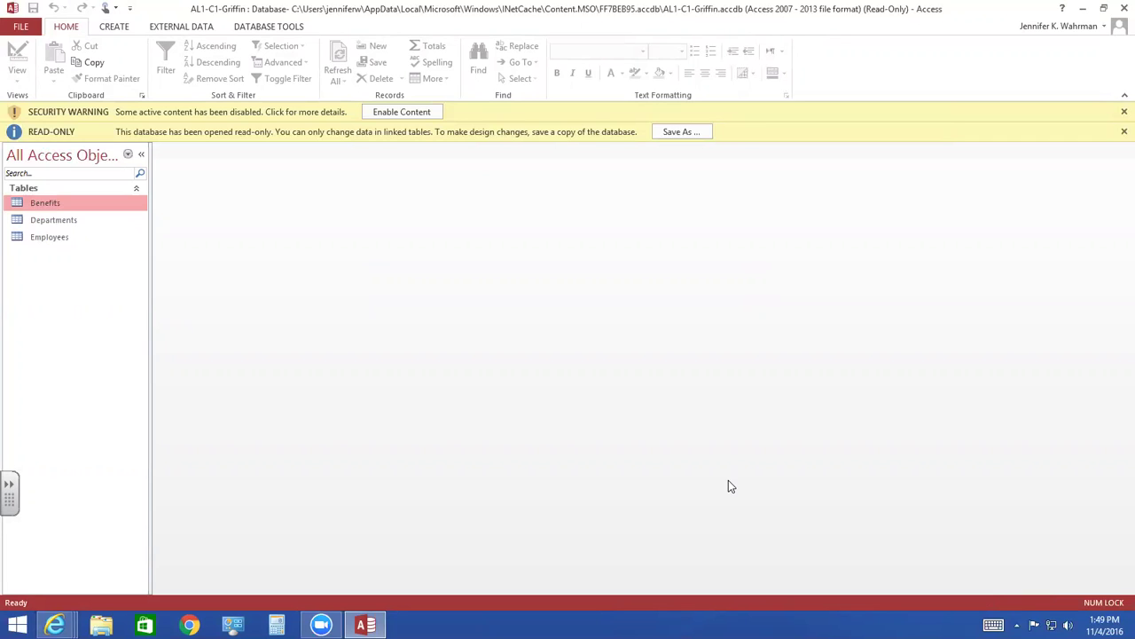
{"action": "double_click", "coordinate": [51, 204]}
{"action": "double_click", "coordinate": [68, 221]}
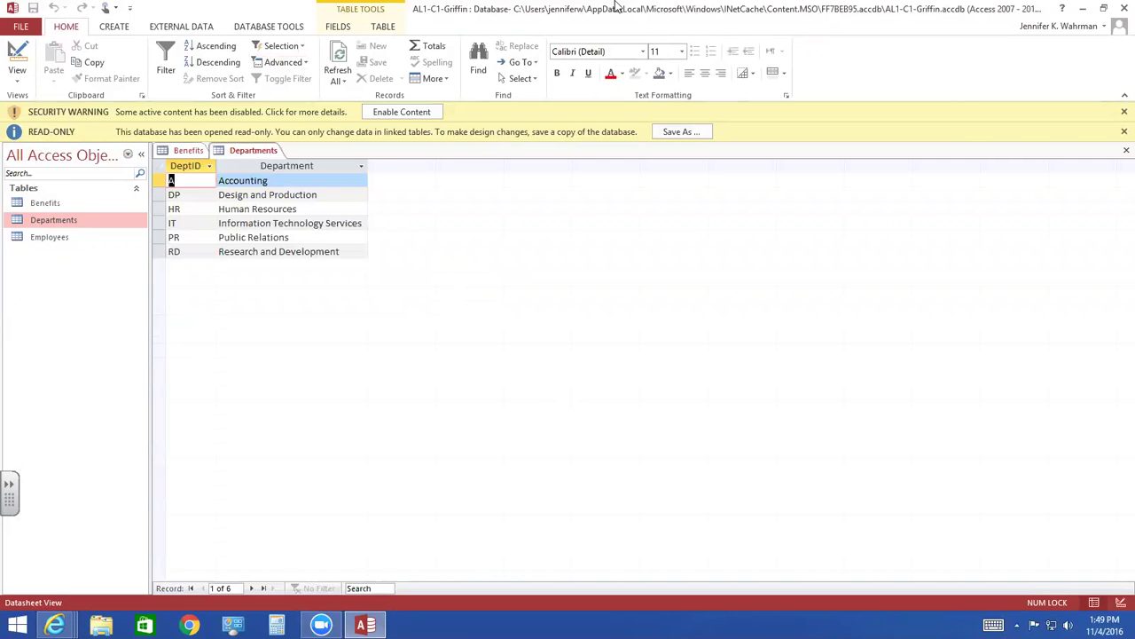
{"action": "left_click", "coordinate": [1125, 8]}
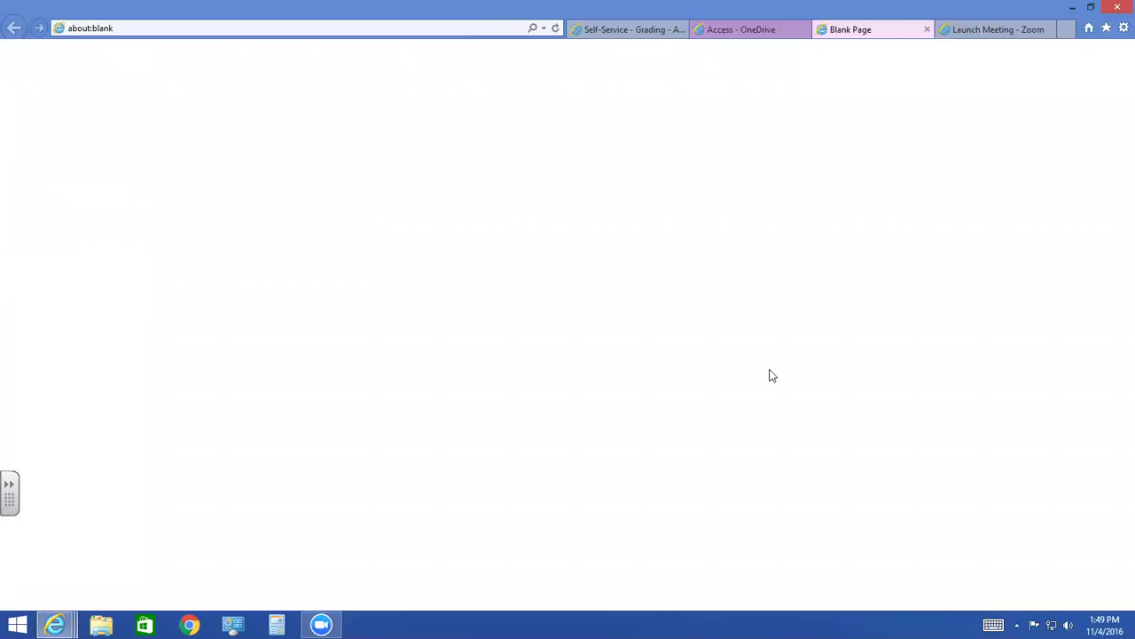